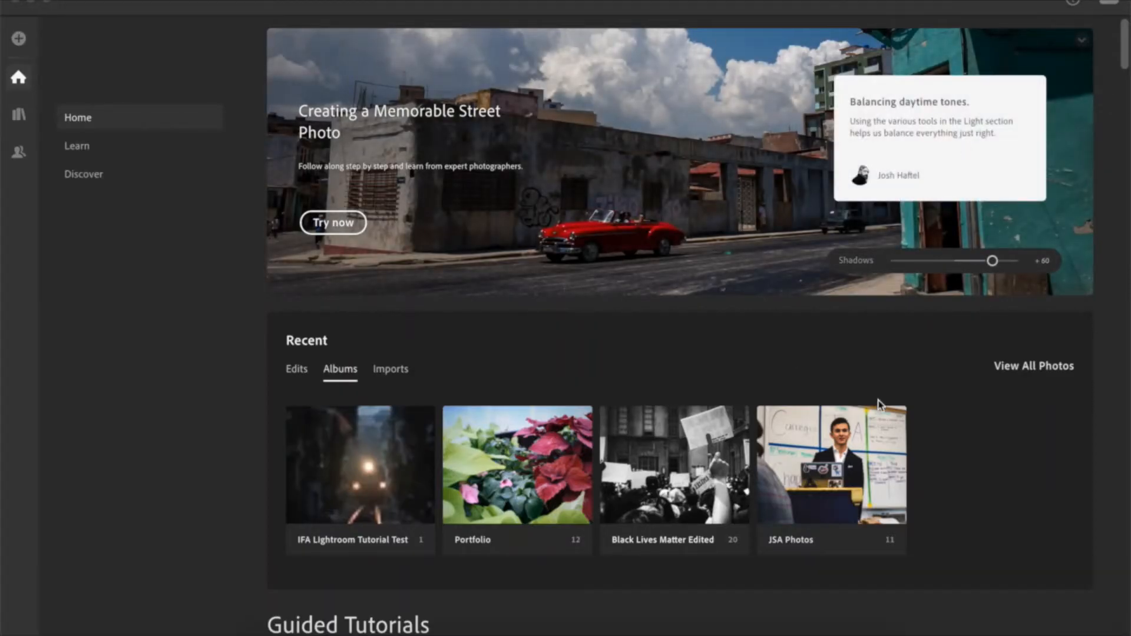
# Examine the recent albums and the guided tutorials on the home page
pyautogui.scroll(-8, 879, 403)
pyautogui.scroll(6, 879, 403)
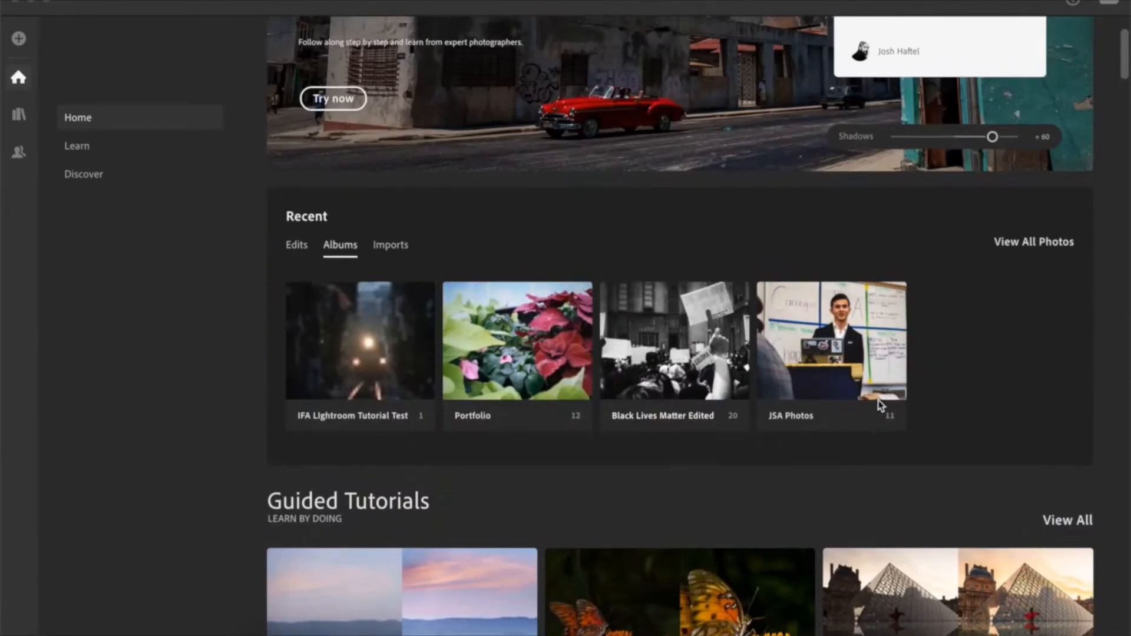
pyautogui.scroll(2, 879, 404)
pyautogui.scroll(-8, 881, 344)
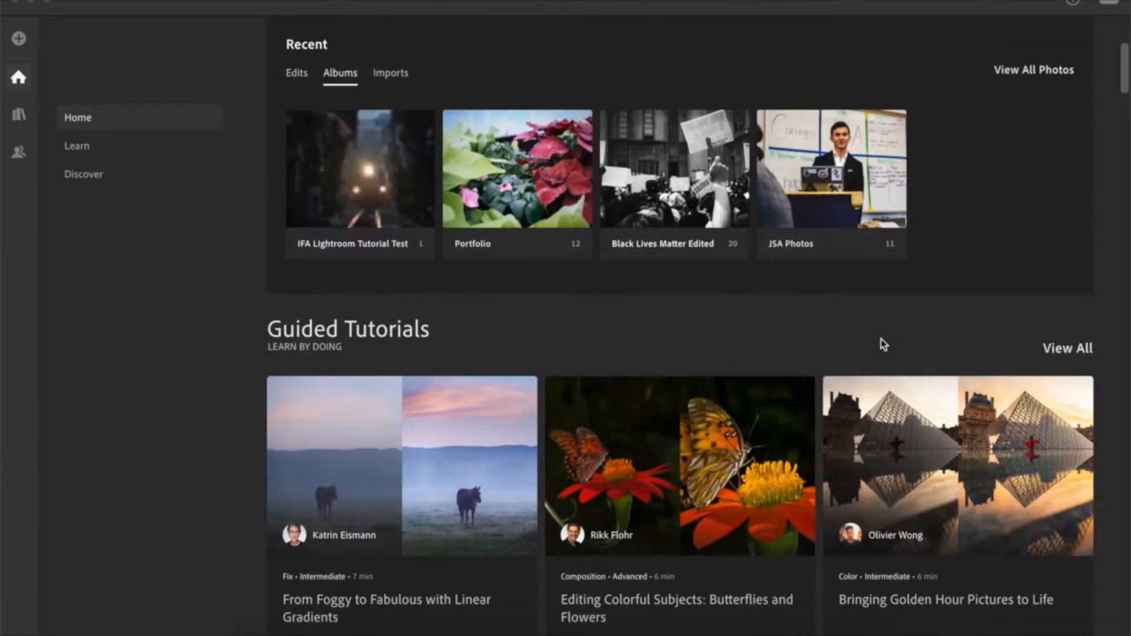
pyautogui.scroll(-3, 958, 274)
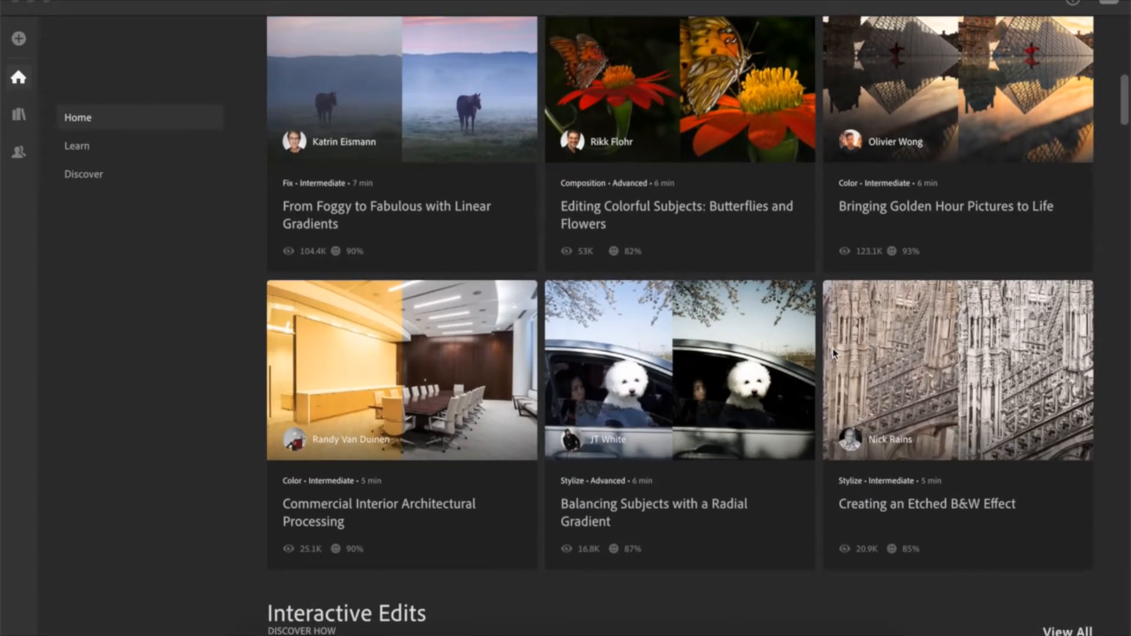
pyautogui.scroll(3, 485, 280)
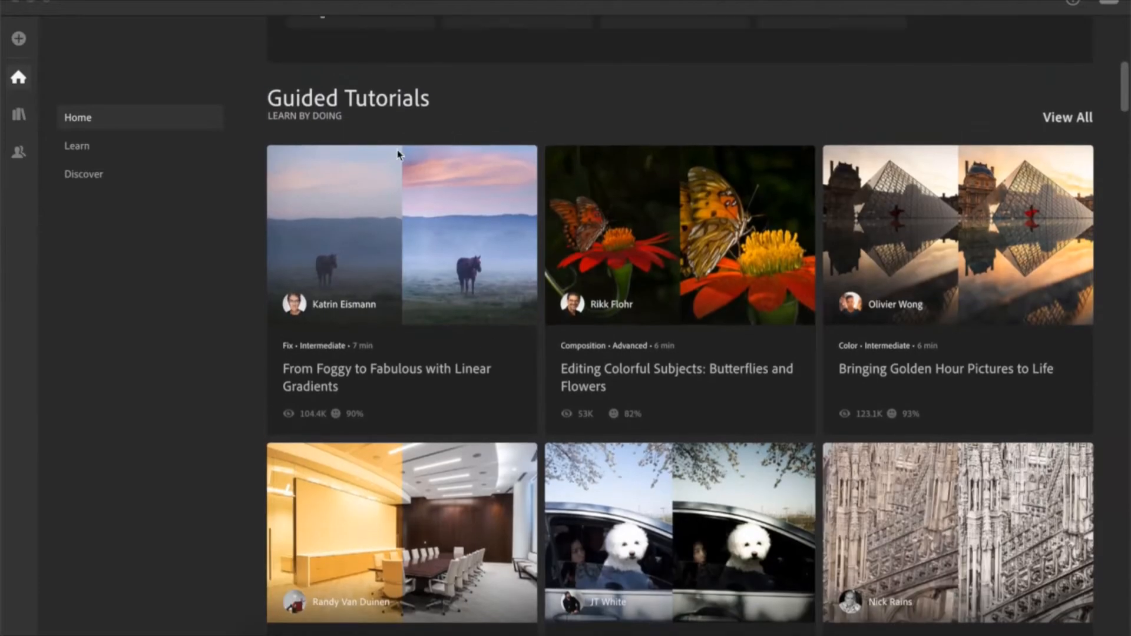
pyautogui.scroll(-2, 677, 281)
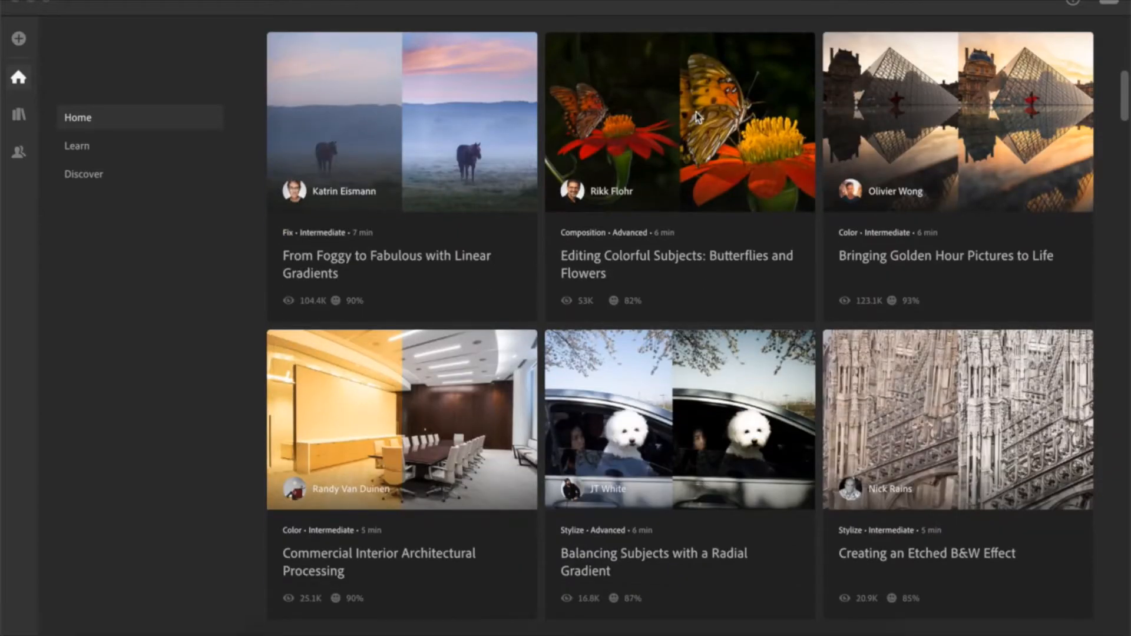
pyautogui.scroll(7, 711, 194)
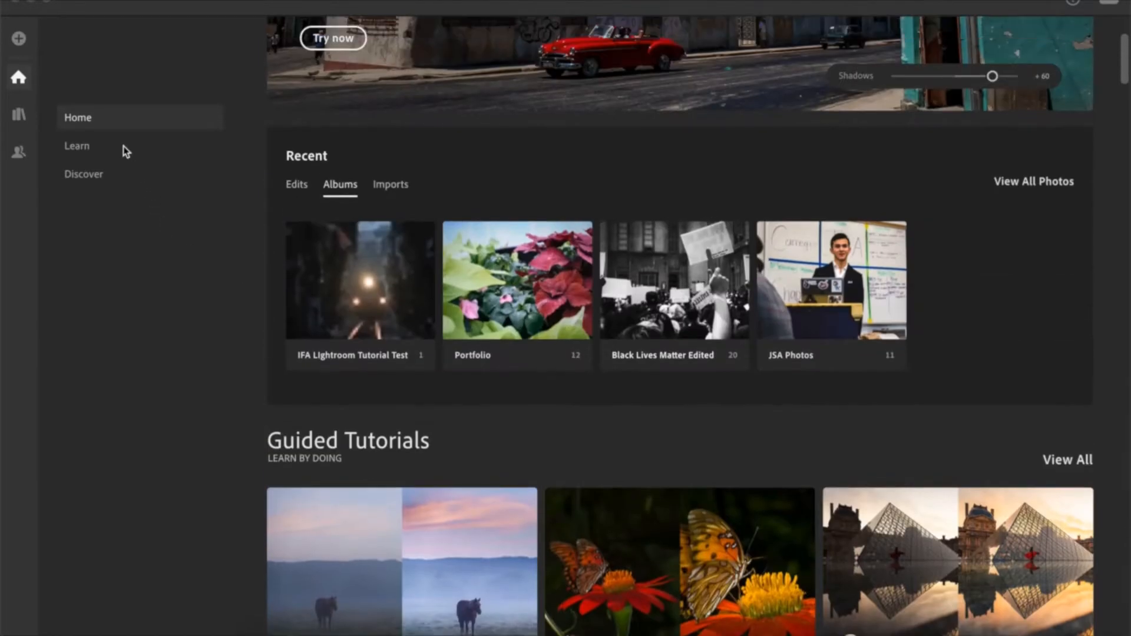
# Browse the Learn page, including its learning topics, Featured tutorials and Beautiful Black & White section
pyautogui.click(122, 146)
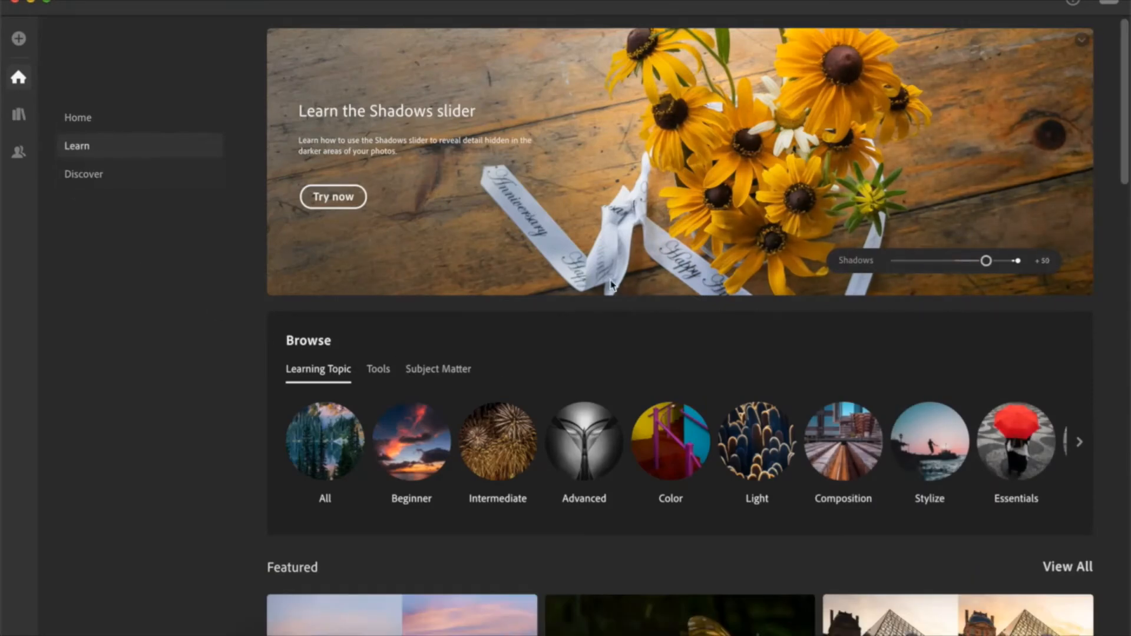
pyautogui.scroll(-5, 610, 285)
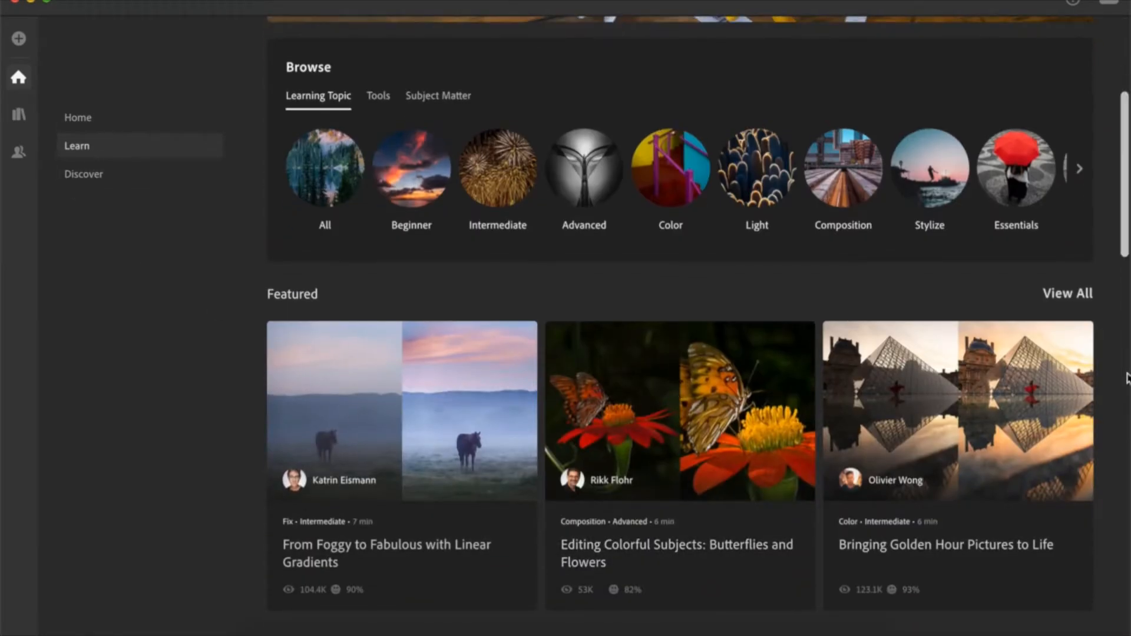
pyautogui.scroll(-15, 850, 344)
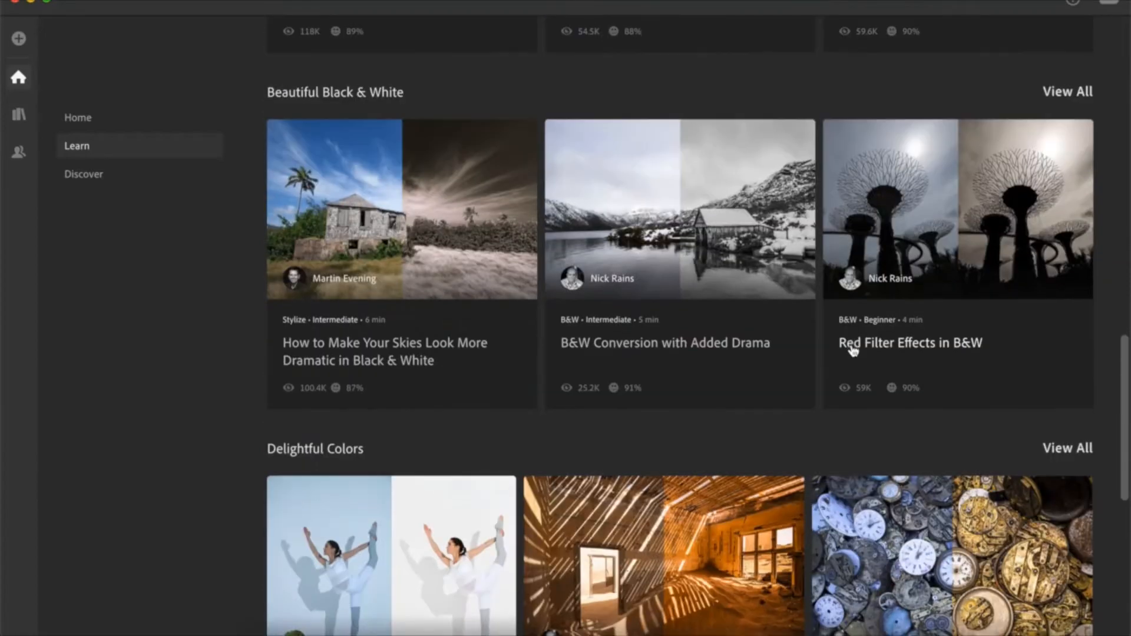
pyautogui.scroll(18, 852, 350)
# Browse the featured community edits on the Discover page
pyautogui.click(134, 174)
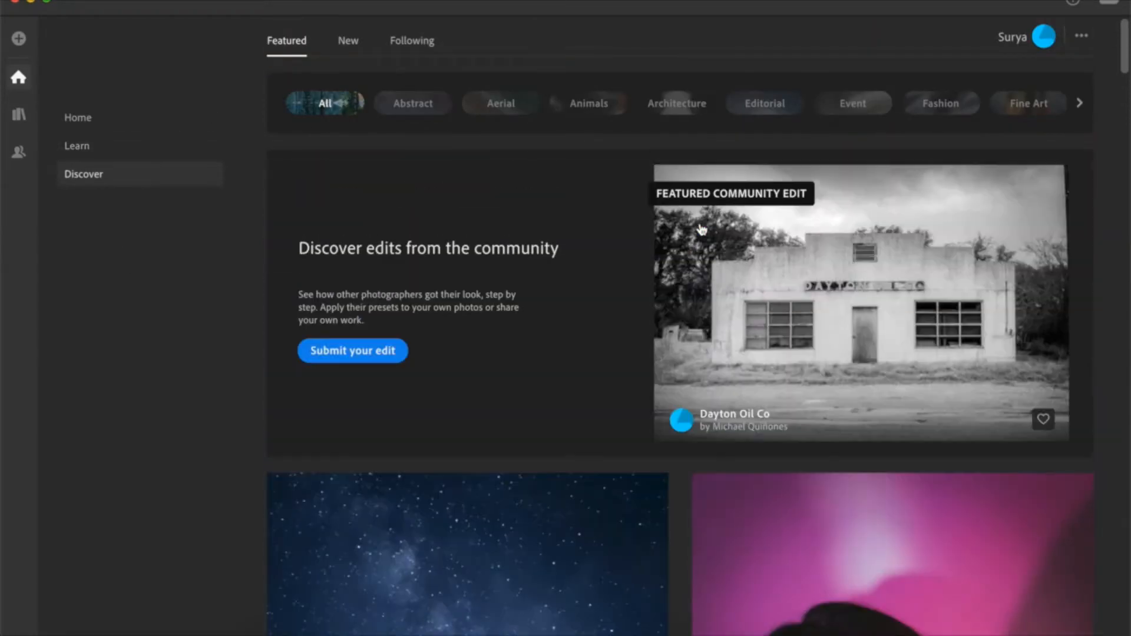
pyautogui.scroll(-20, 707, 224)
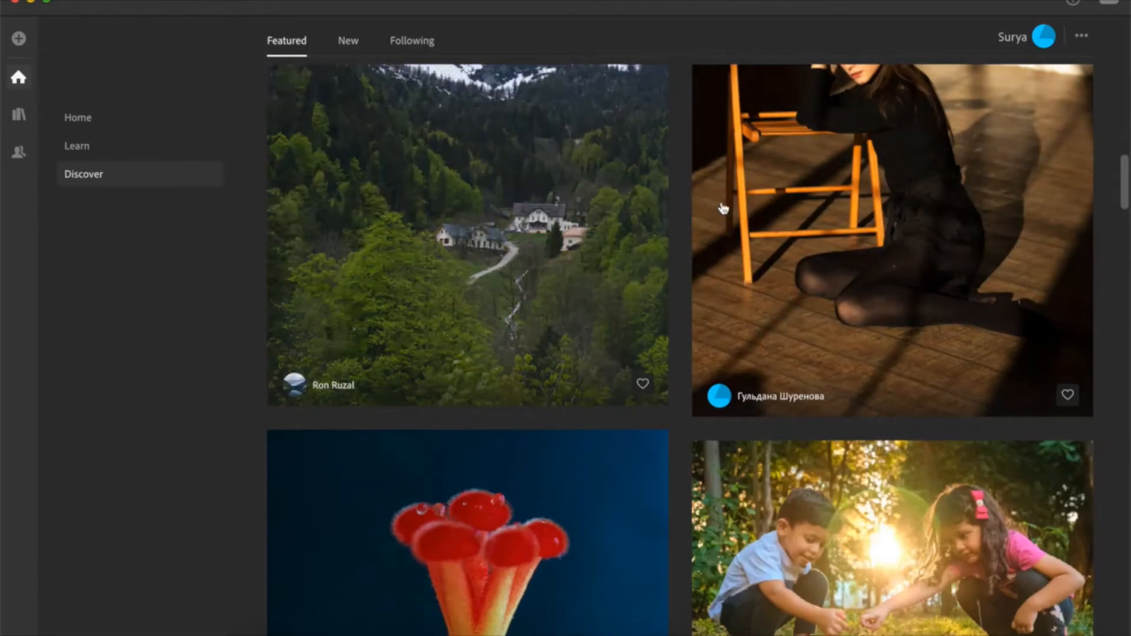
pyautogui.scroll(5, 724, 208)
pyautogui.scroll(-7, 928, 287)
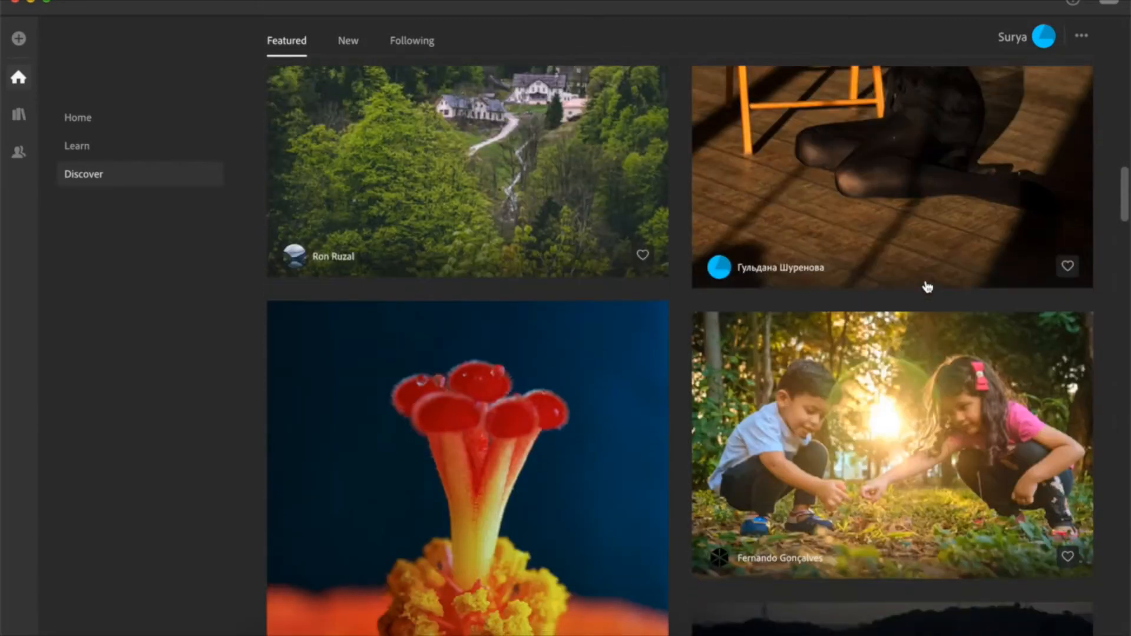
pyautogui.scroll(5, 928, 287)
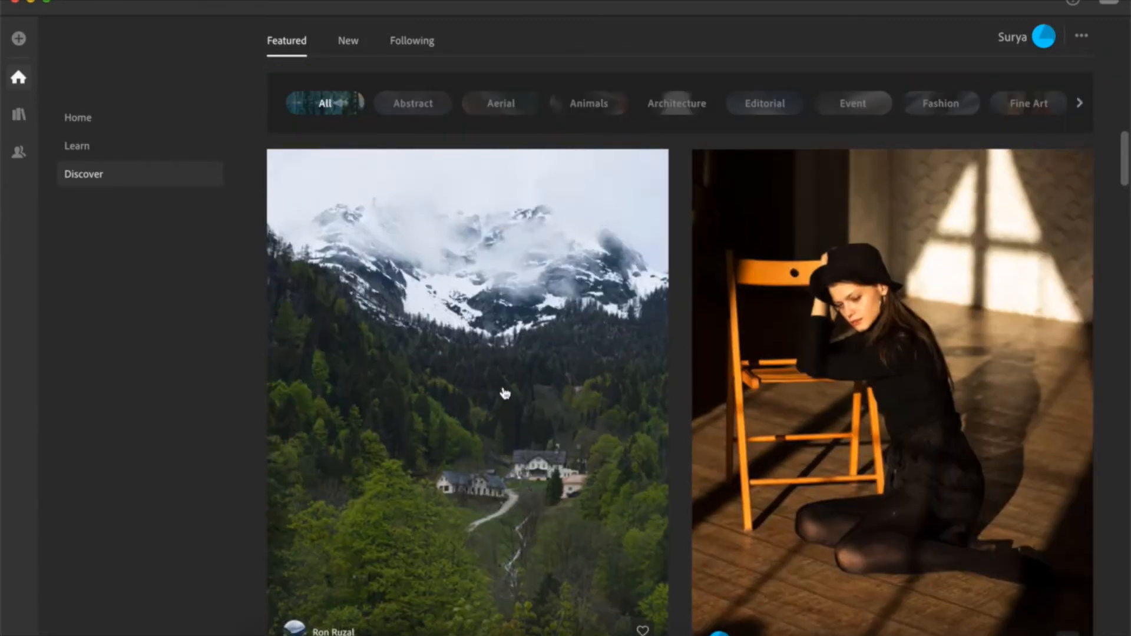
pyautogui.scroll(-1, 505, 393)
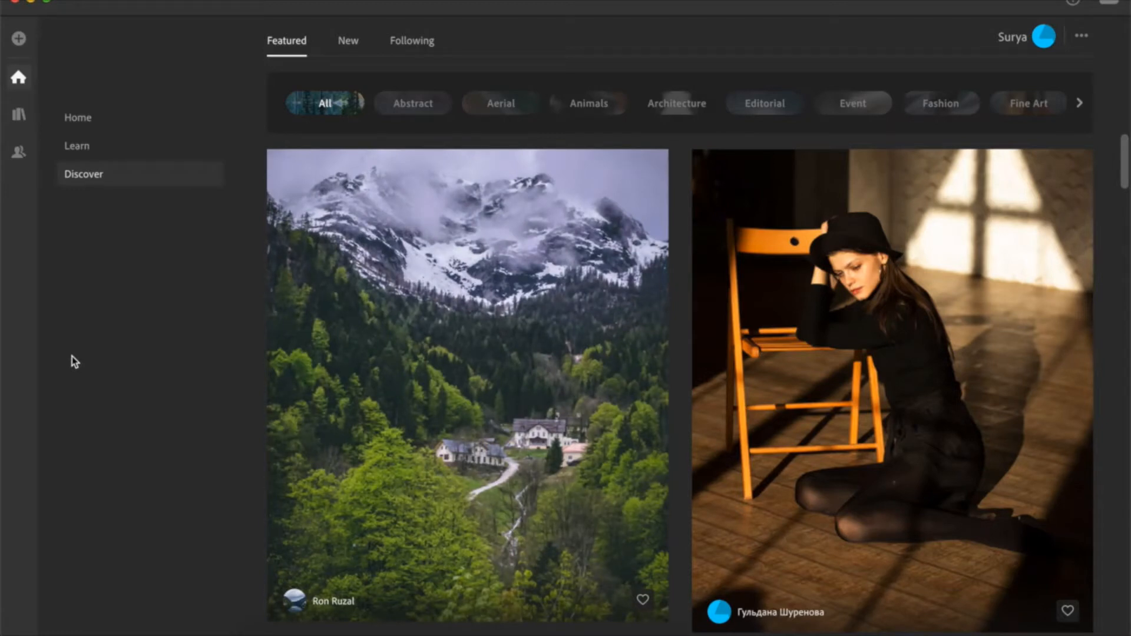
# Return to the home page and open the album "IFA LIghtroom Tutorial Test" from the recent albums
pyautogui.click(93, 118)
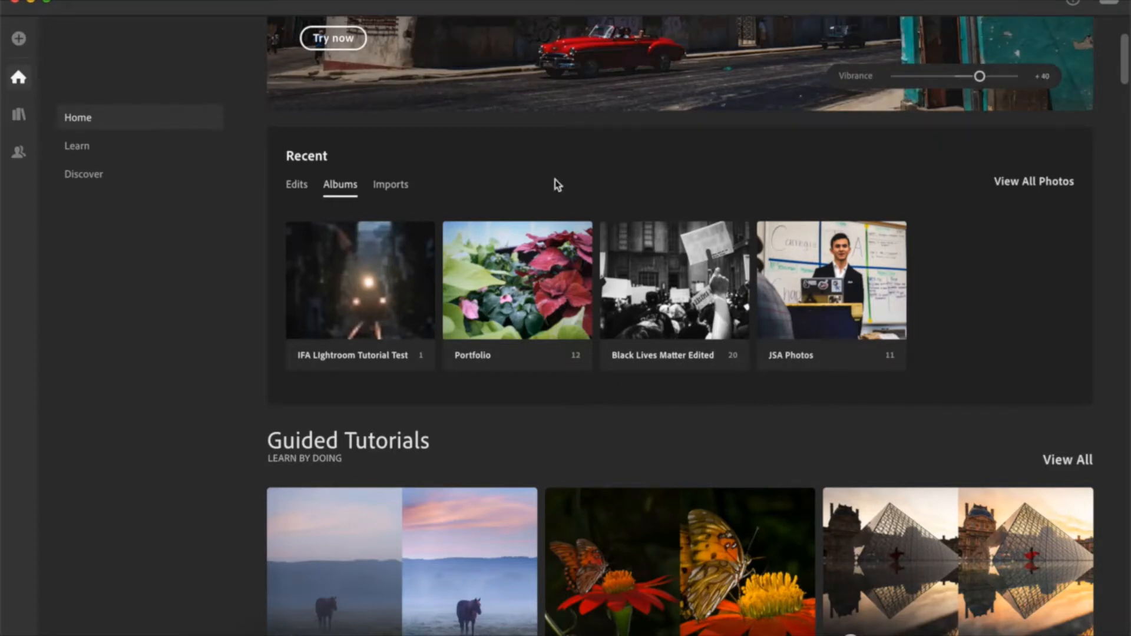
pyautogui.click(328, 250)
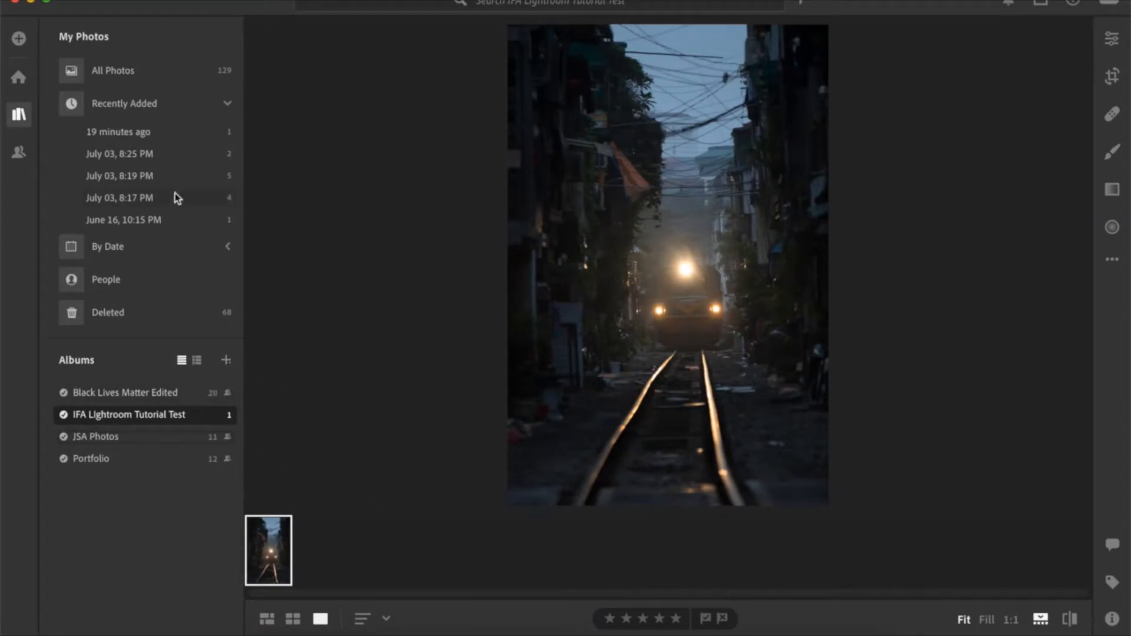
pyautogui.rightClick(283, 539)
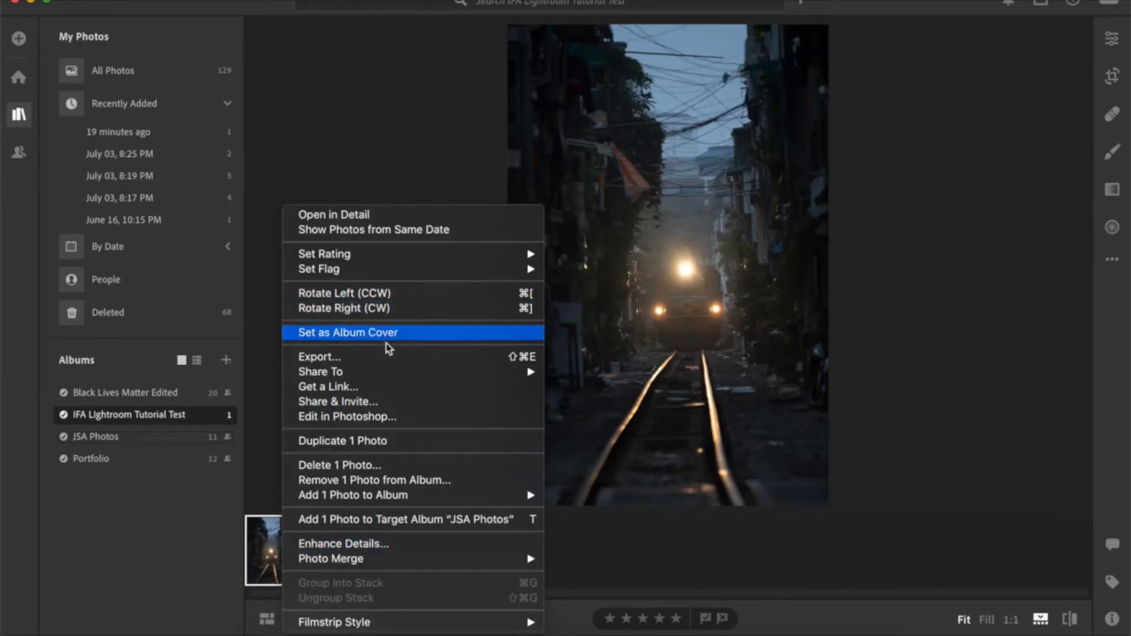
pyautogui.moveTo(399, 502)
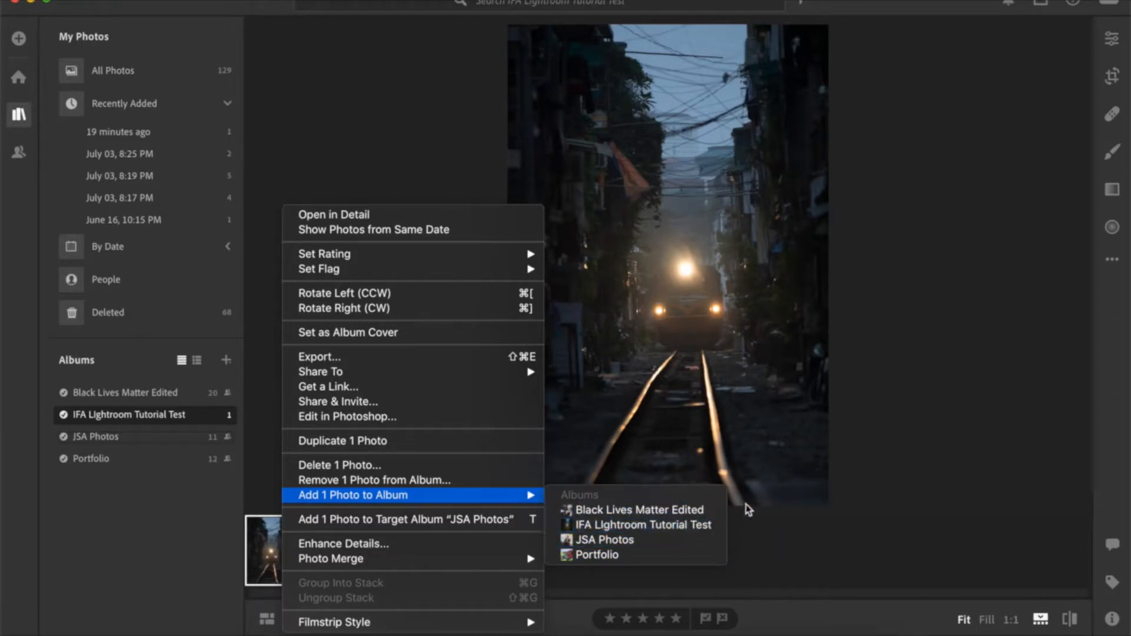
pyautogui.click(588, 155)
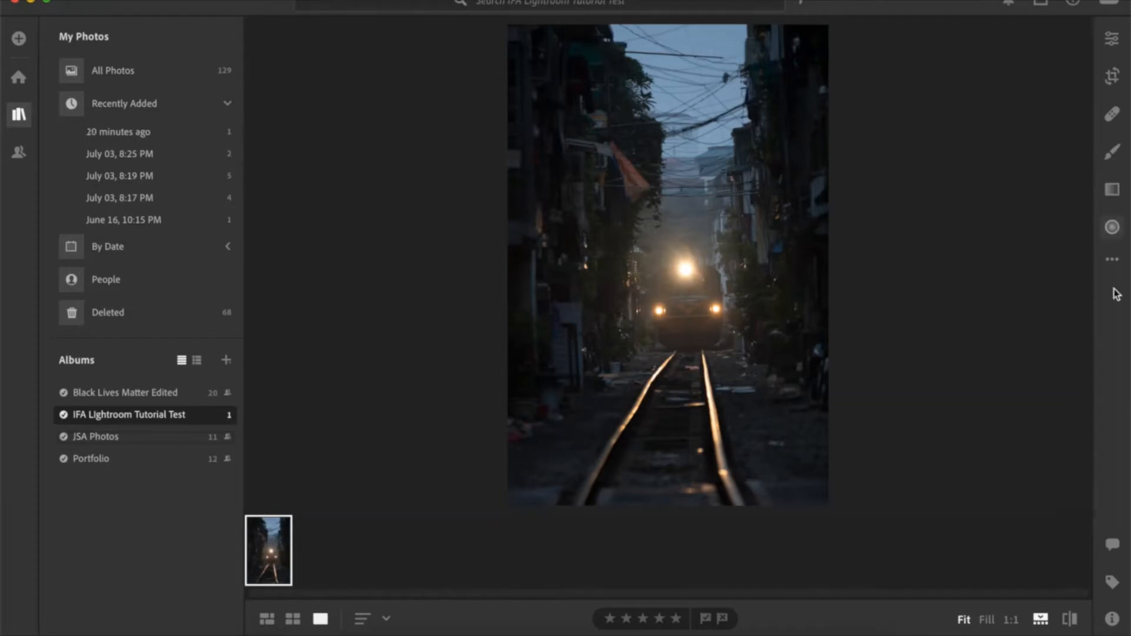
# Show the train photo's edit settings, collapse the Effects section and expand the Light section
pyautogui.click(1113, 39)
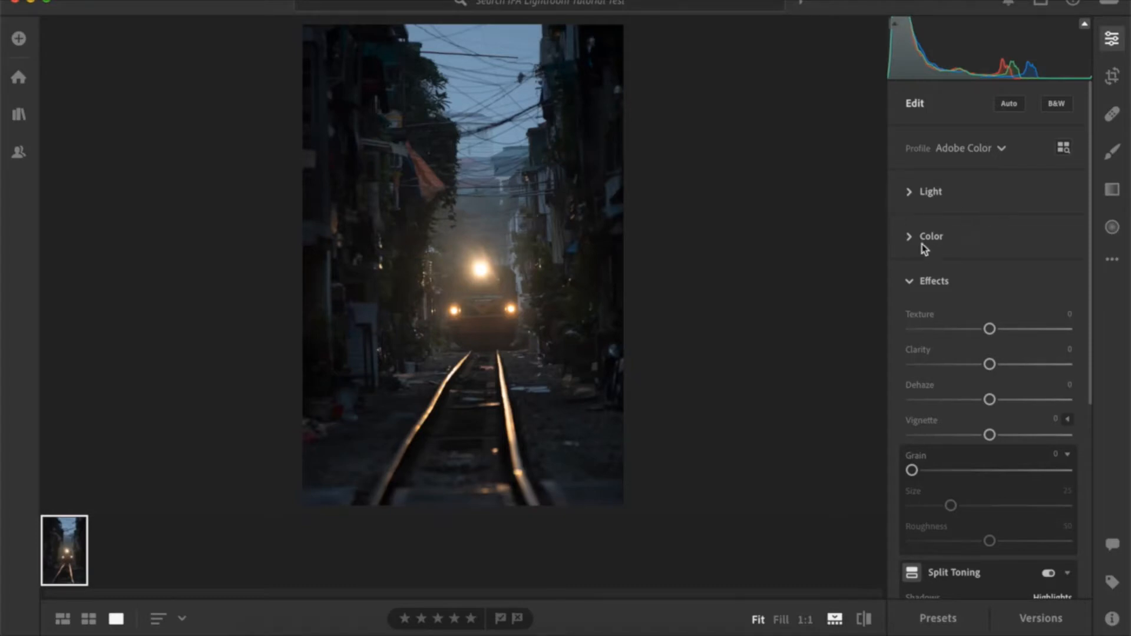
pyautogui.click(917, 280)
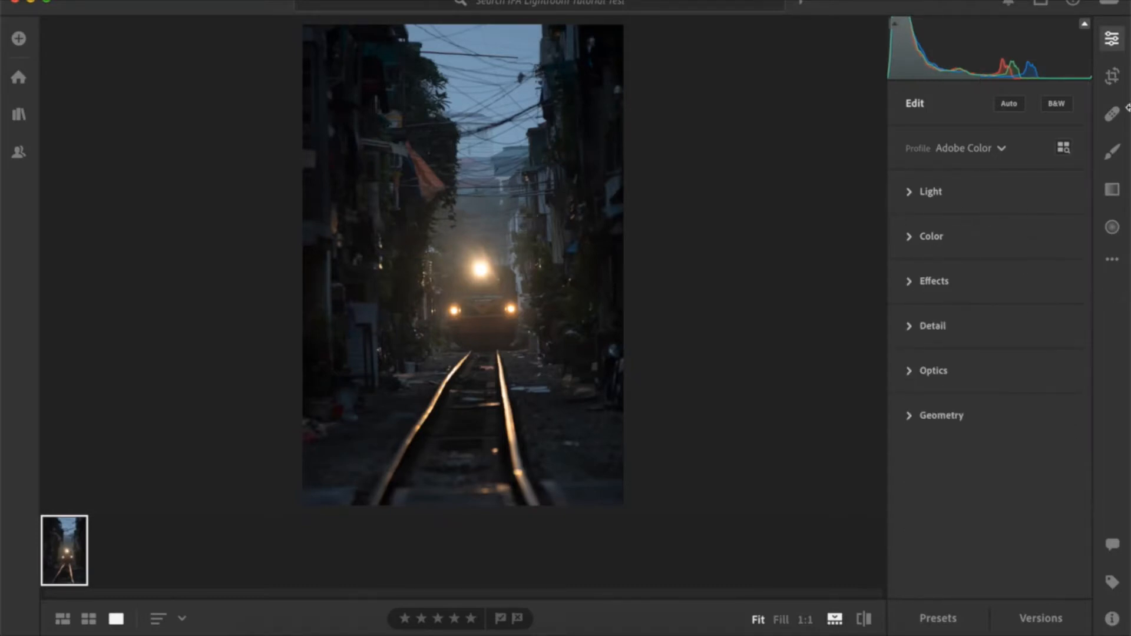
pyautogui.click(1111, 260)
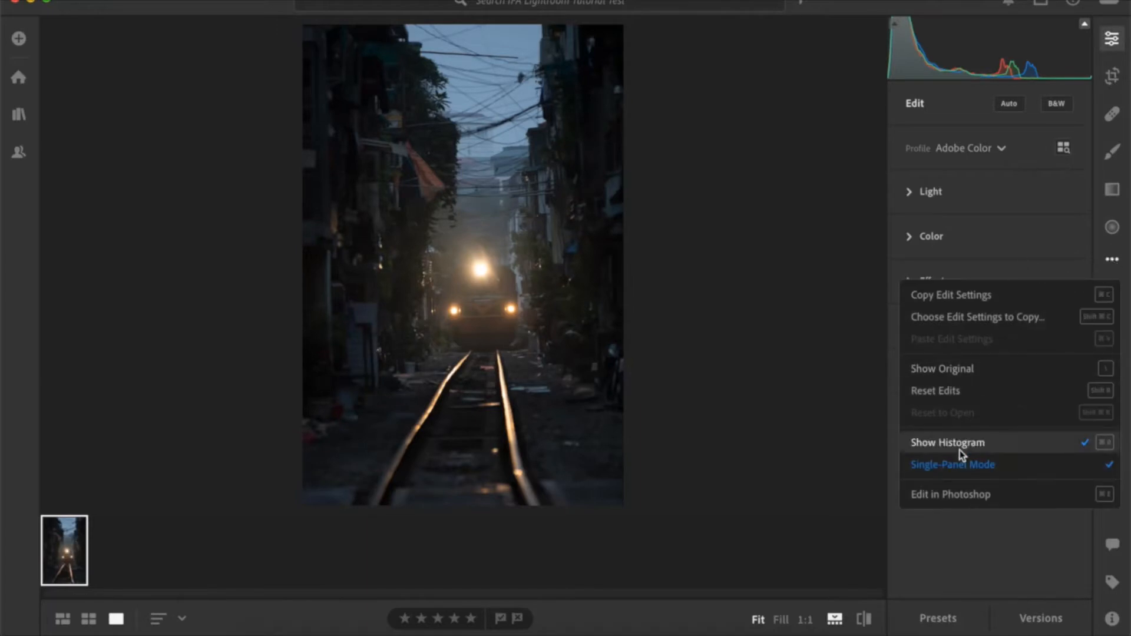
pyautogui.click(927, 203)
pyautogui.click(930, 200)
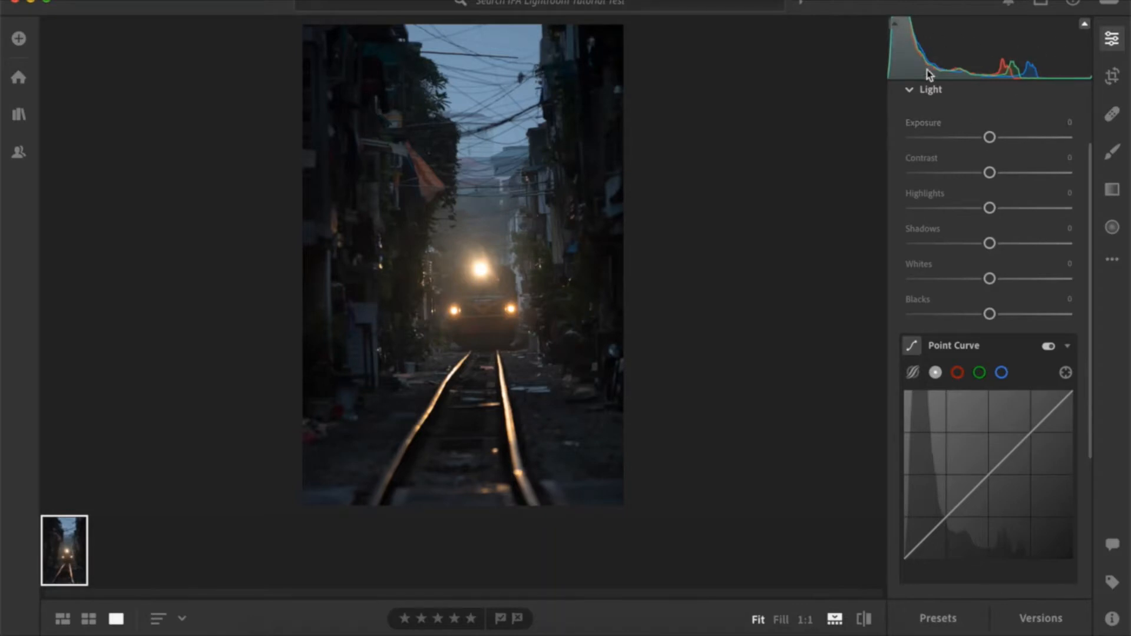
# Brighten the train photo by setting exposure to +0.98 and contrast to +26
pyautogui.moveTo(995, 142); pyautogui.dragTo(987, 143)
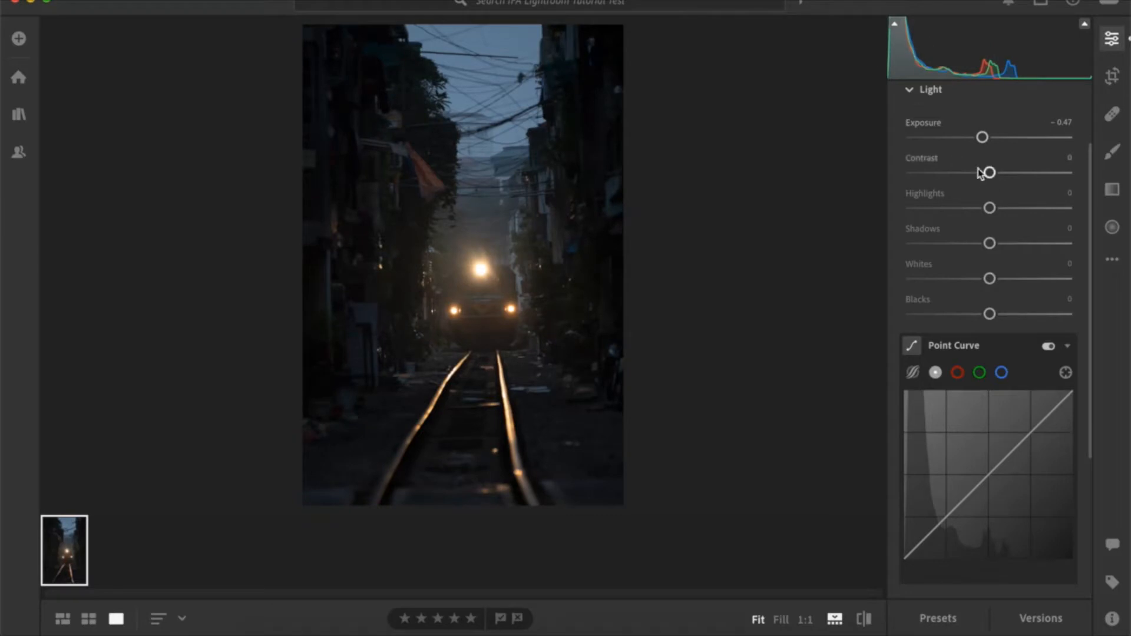
pyautogui.moveTo(982, 137); pyautogui.dragTo(1007, 142)
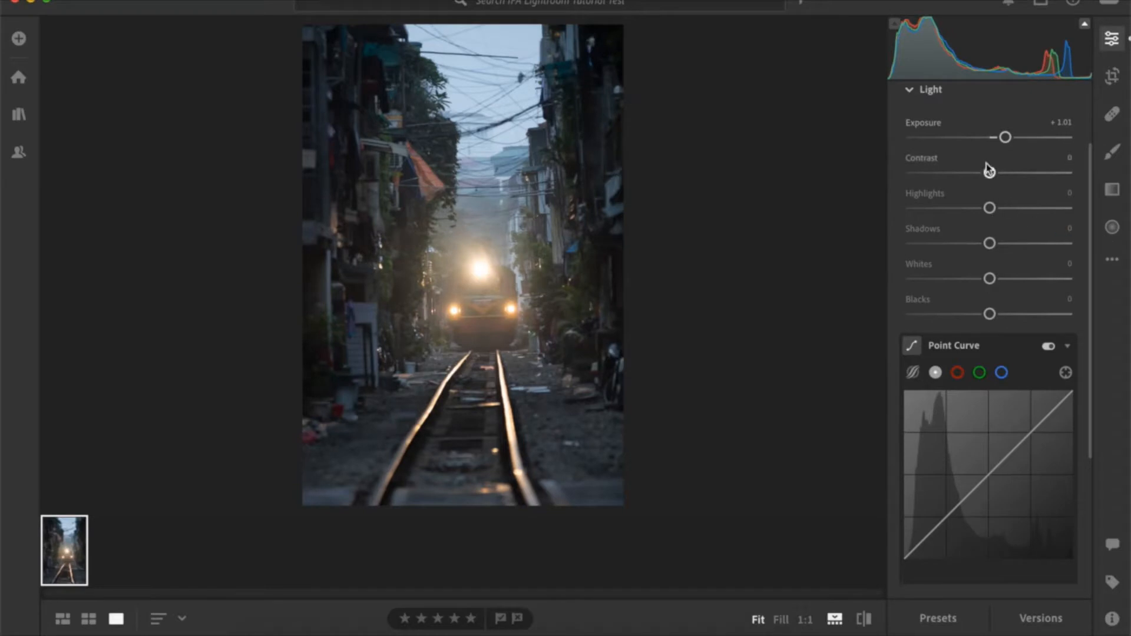
pyautogui.moveTo(989, 170)
pyautogui.mouseDown()
pyautogui.moveTo(962, 170)
pyautogui.moveTo(1027, 172)
pyautogui.moveTo(982, 172)
pyautogui.moveTo(1013, 175)
pyautogui.moveTo(1010, 139)
pyautogui.moveTo(1010, 174)
pyautogui.mouseUp()
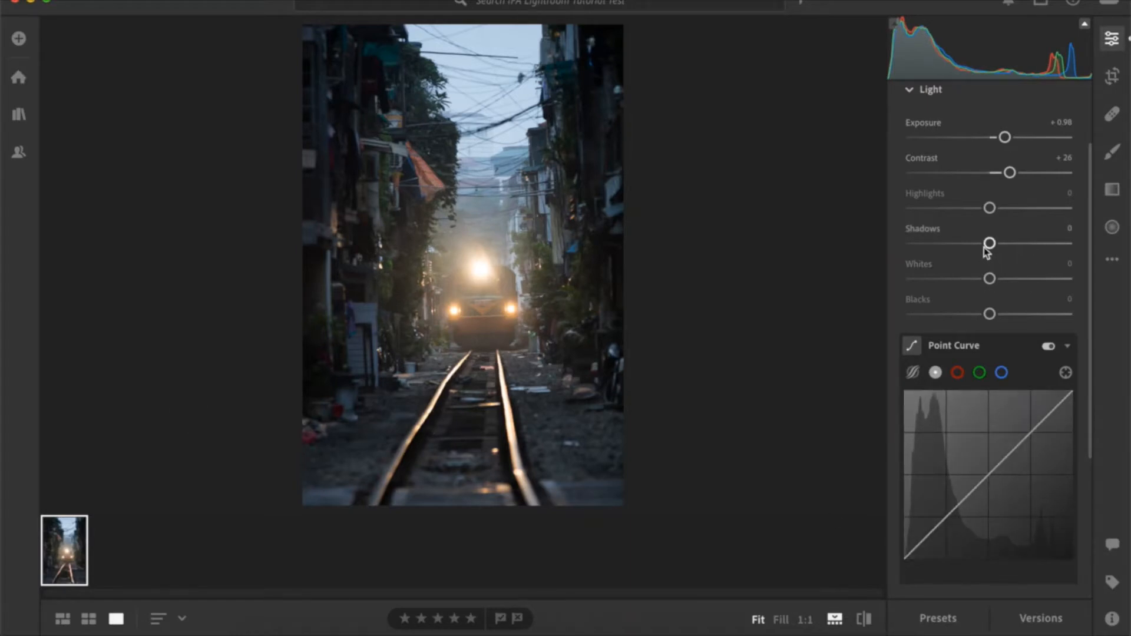
# Set the photo's shadows to -55 and its highlights to -18
pyautogui.moveTo(989, 244); pyautogui.dragTo(726, 271)
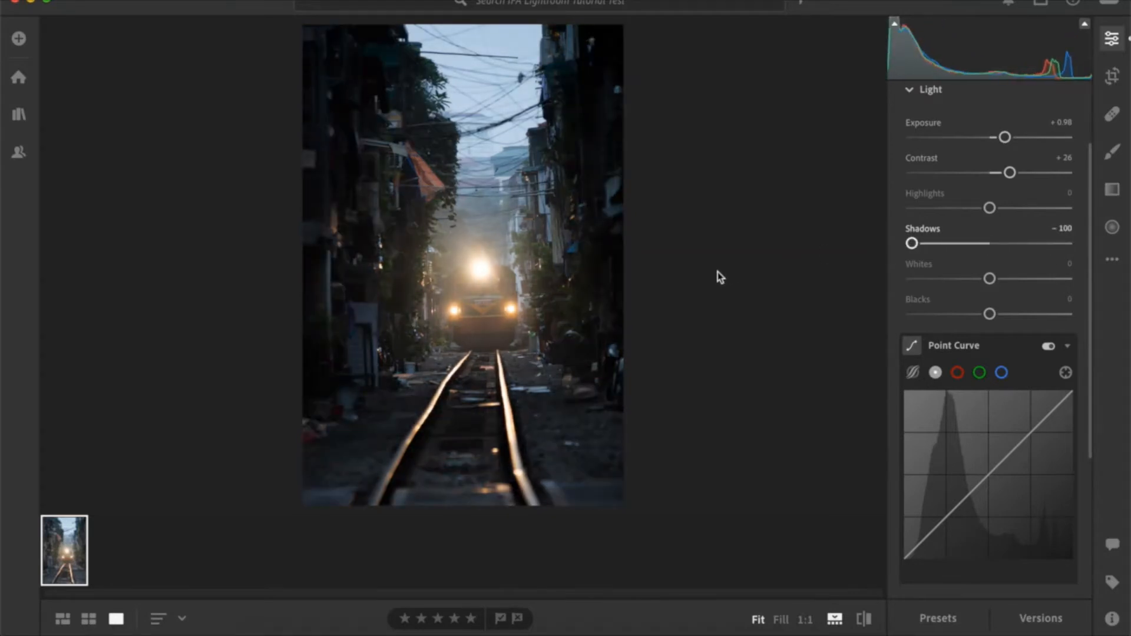
pyautogui.doubleClick(914, 245)
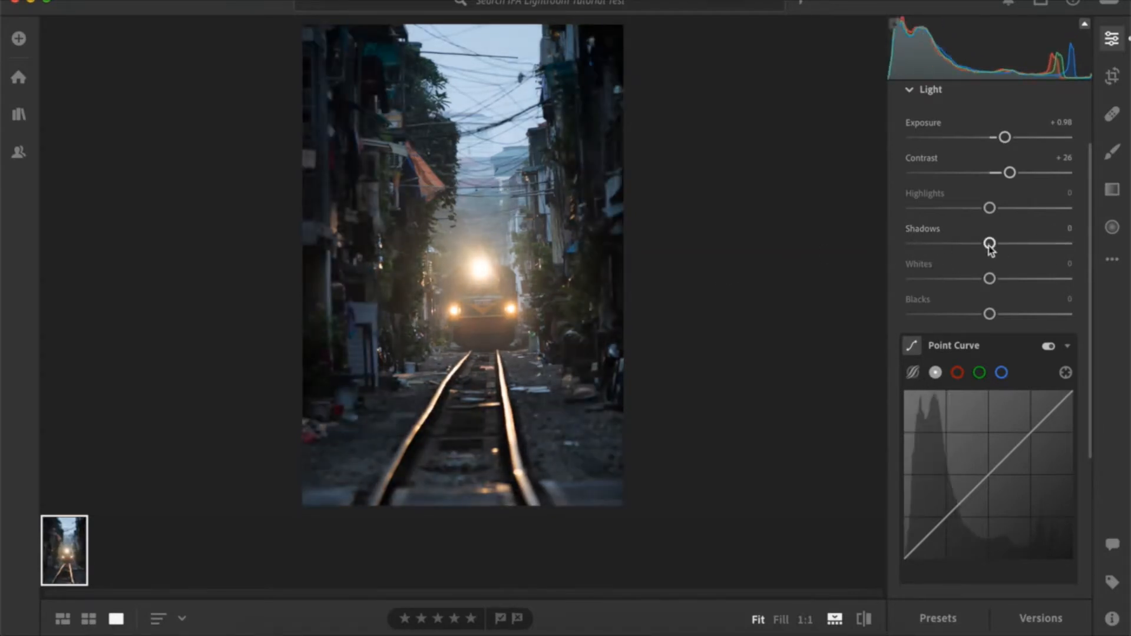
pyautogui.moveTo(990, 250); pyautogui.dragTo(951, 250)
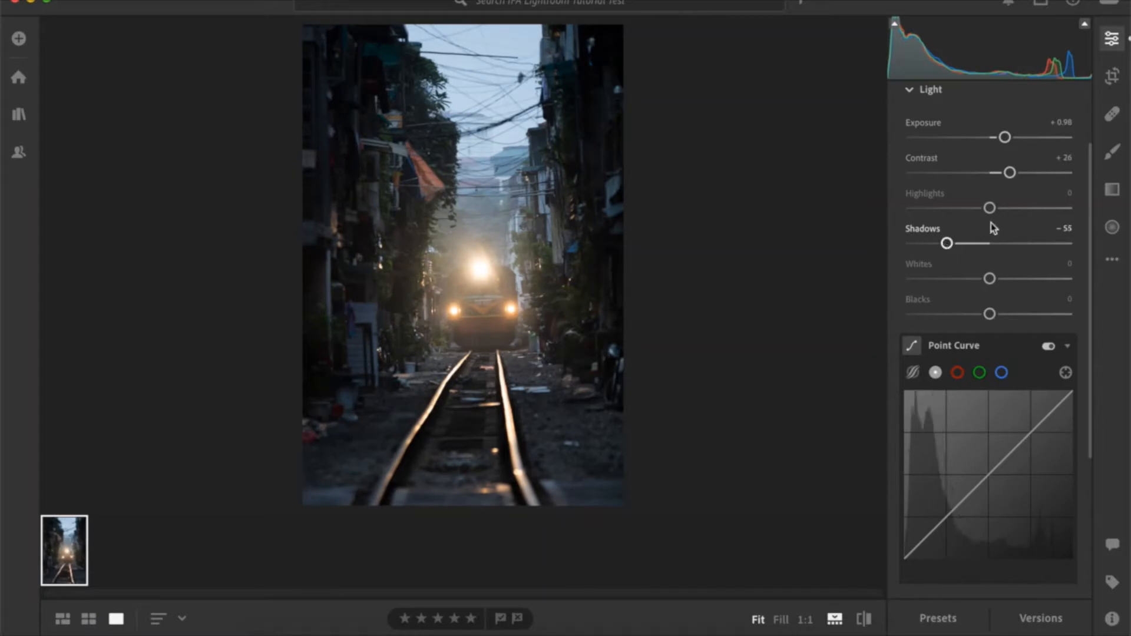
pyautogui.moveTo(990, 211)
pyautogui.mouseDown()
pyautogui.moveTo(915, 211)
pyautogui.moveTo(1038, 211)
pyautogui.moveTo(975, 212)
pyautogui.mouseUp()
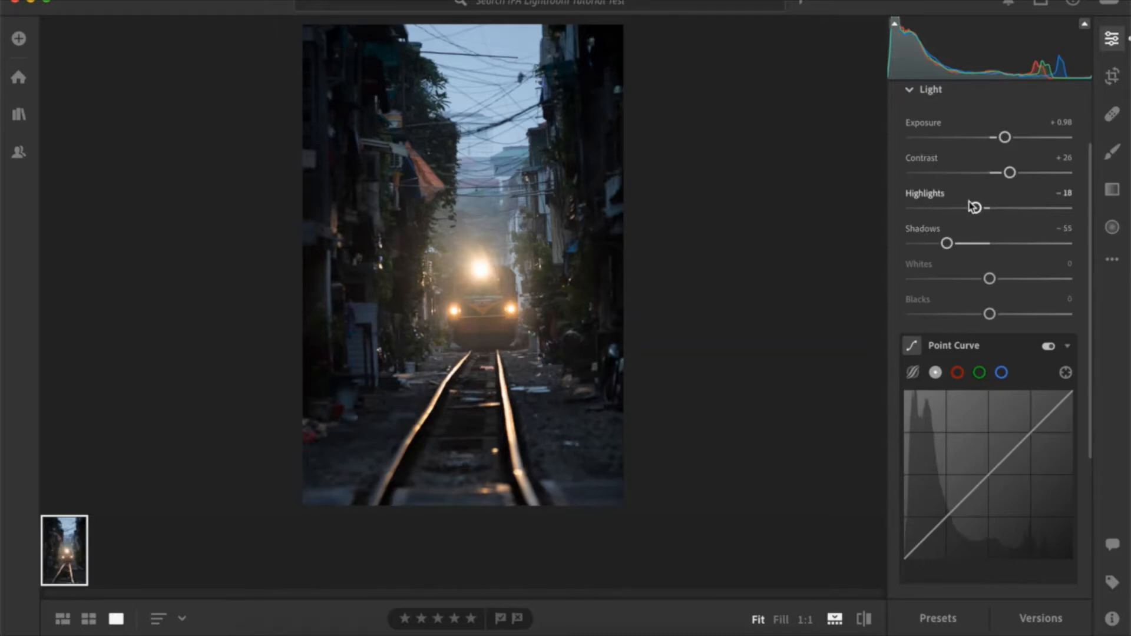
# Shape the point curve into a gentle S with a slightly lifted black point, a lowered shadow point and a raised highlight point
pyautogui.scroll(-3, 969, 452)
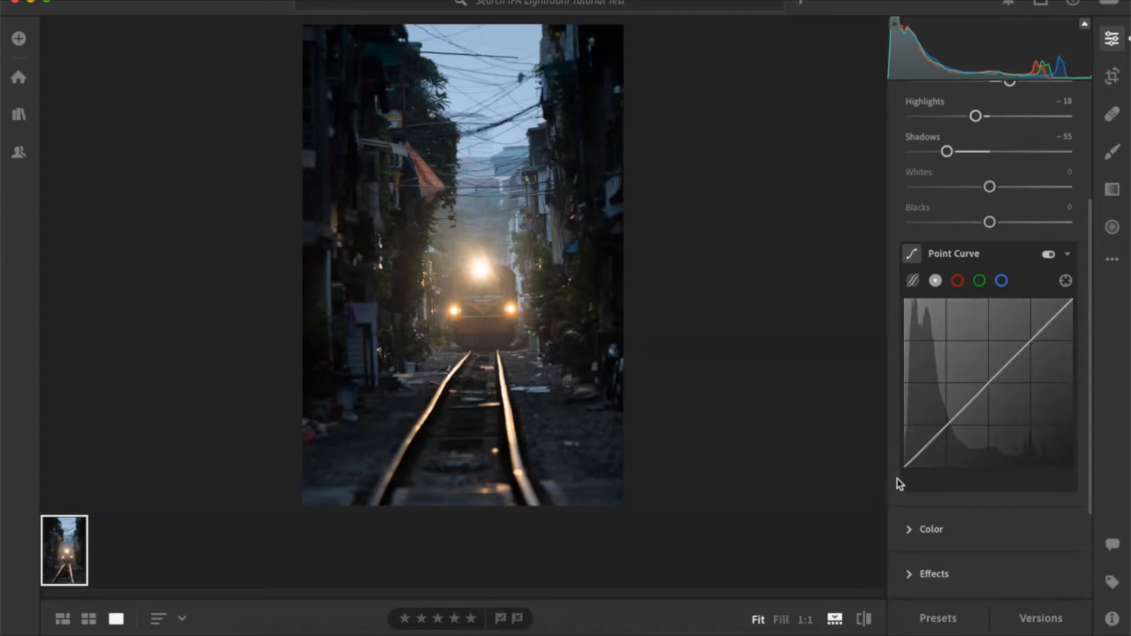
pyautogui.moveTo(905, 468); pyautogui.dragTo(899, 443)
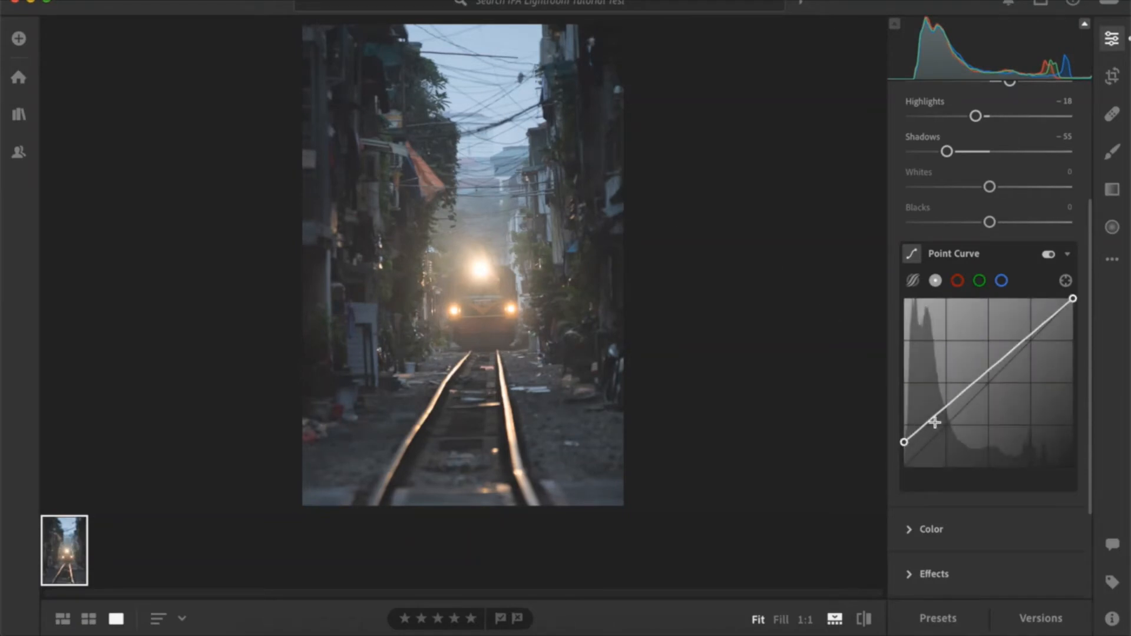
pyautogui.moveTo(948, 407); pyautogui.dragTo(953, 439)
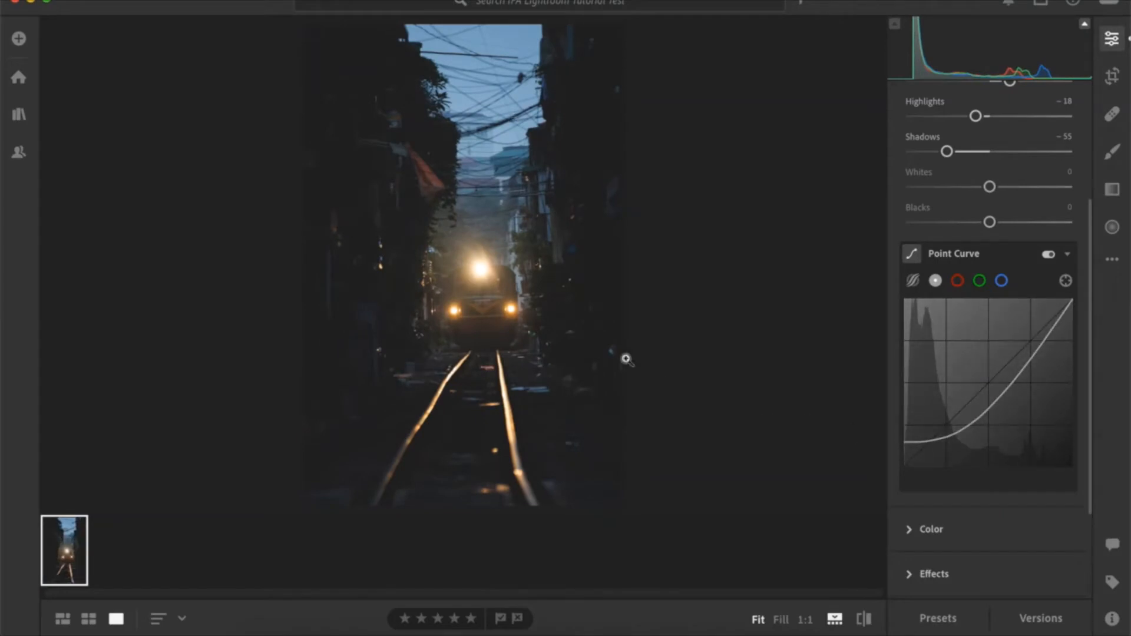
pyautogui.moveTo(1021, 375); pyautogui.dragTo(1022, 342)
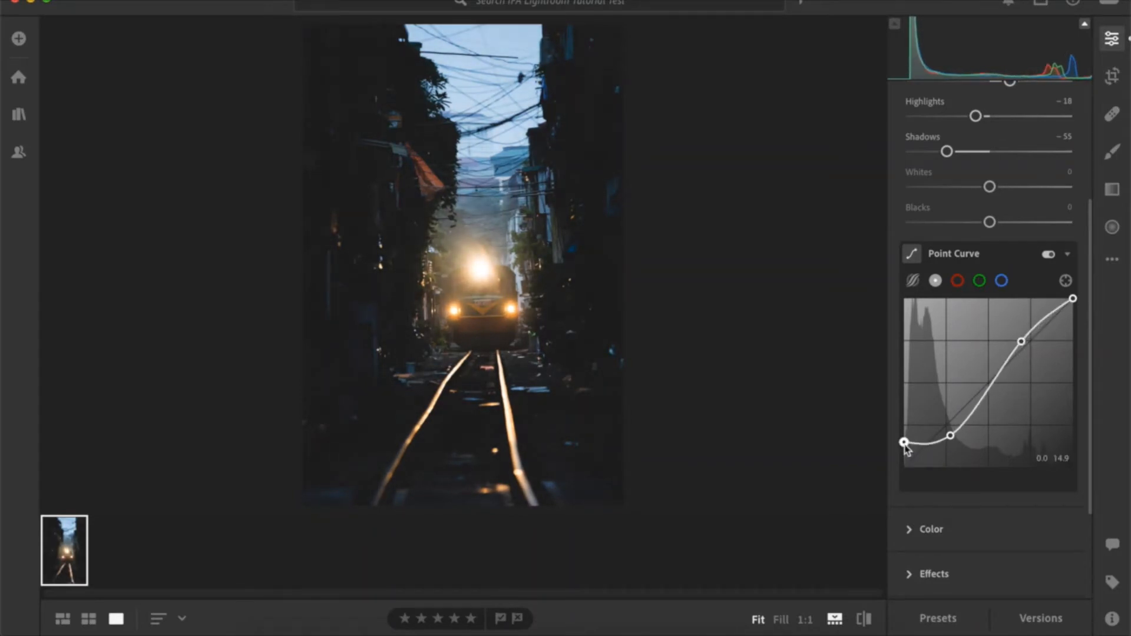
pyautogui.moveTo(904, 443)
pyautogui.mouseDown()
pyautogui.moveTo(904, 453)
pyautogui.moveTo(952, 443)
pyautogui.moveTo(935, 437)
pyautogui.moveTo(905, 458)
pyautogui.mouseUp()
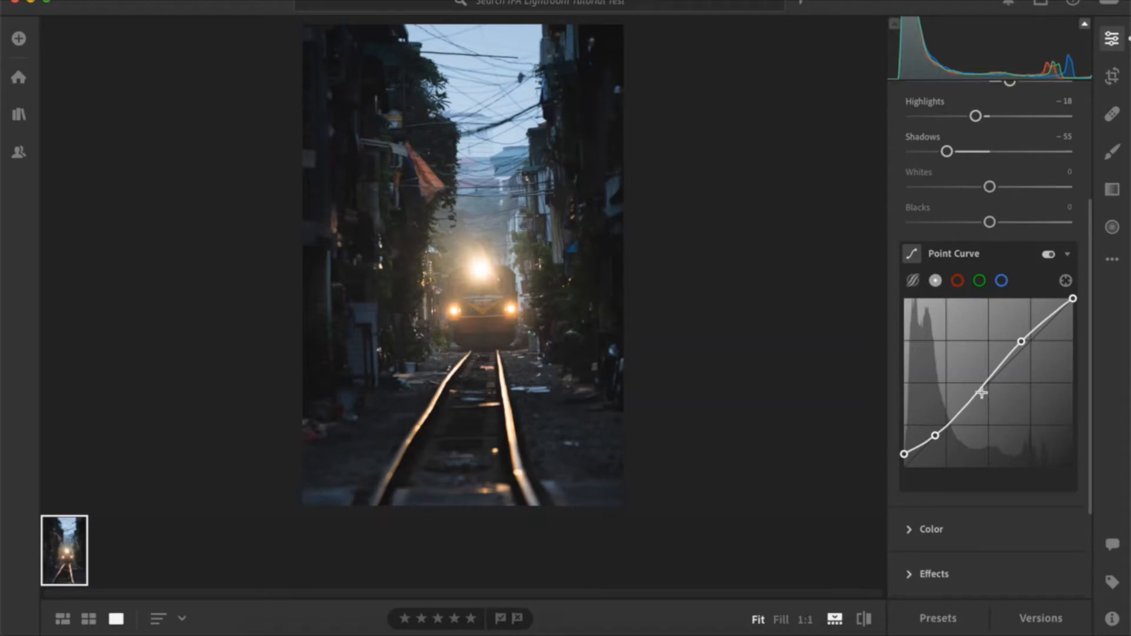
# Try a midtone point pulled far down on the point curve, inspect the photo at 1:1, and remove the point
pyautogui.click(981, 393)
pyautogui.moveTo(983, 393); pyautogui.dragTo(1000, 416)
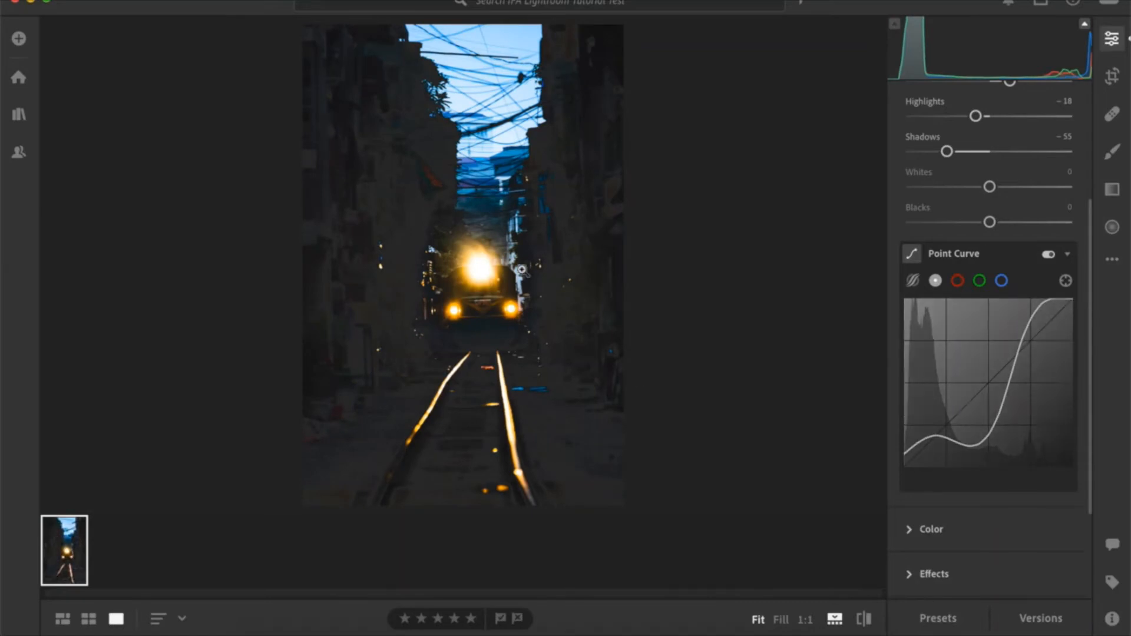
pyautogui.click(420, 303)
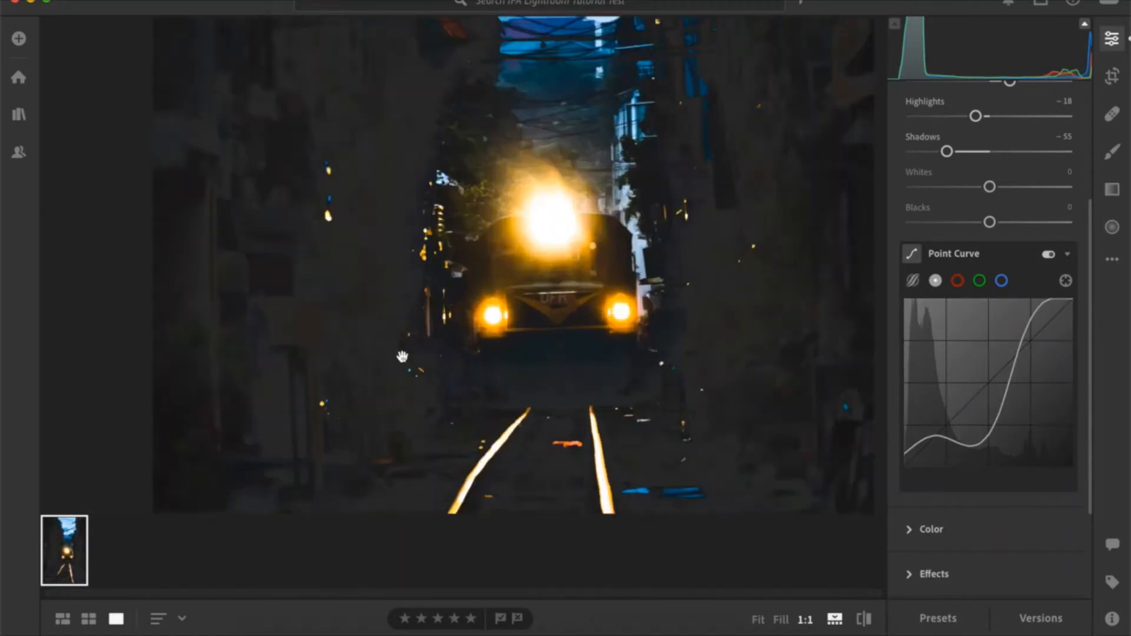
pyautogui.click(353, 216)
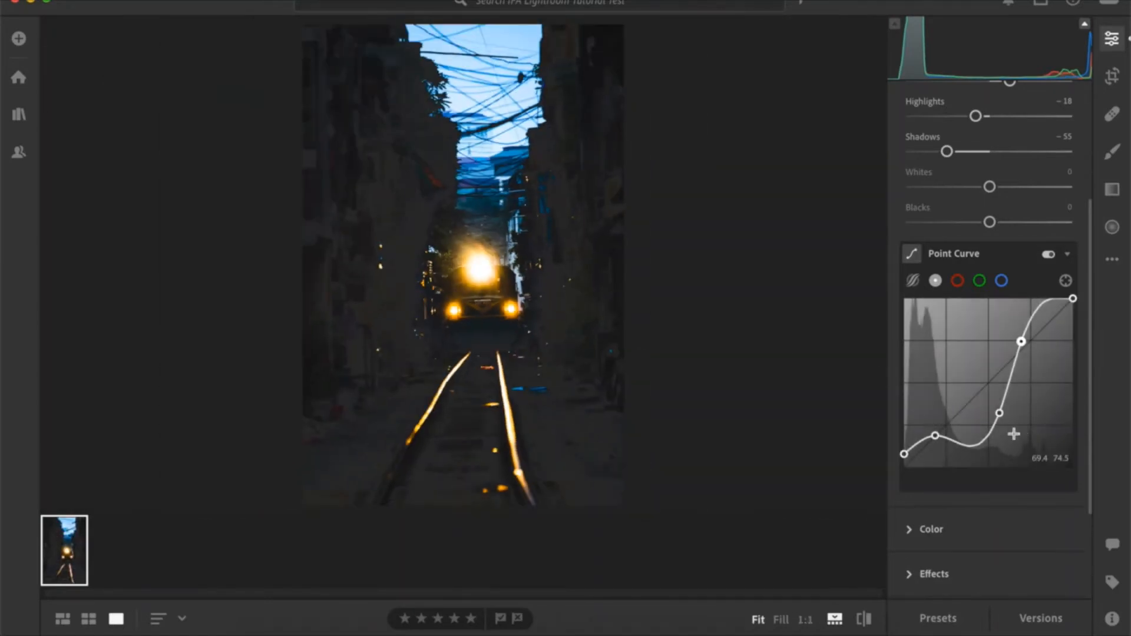
pyautogui.doubleClick(1002, 415)
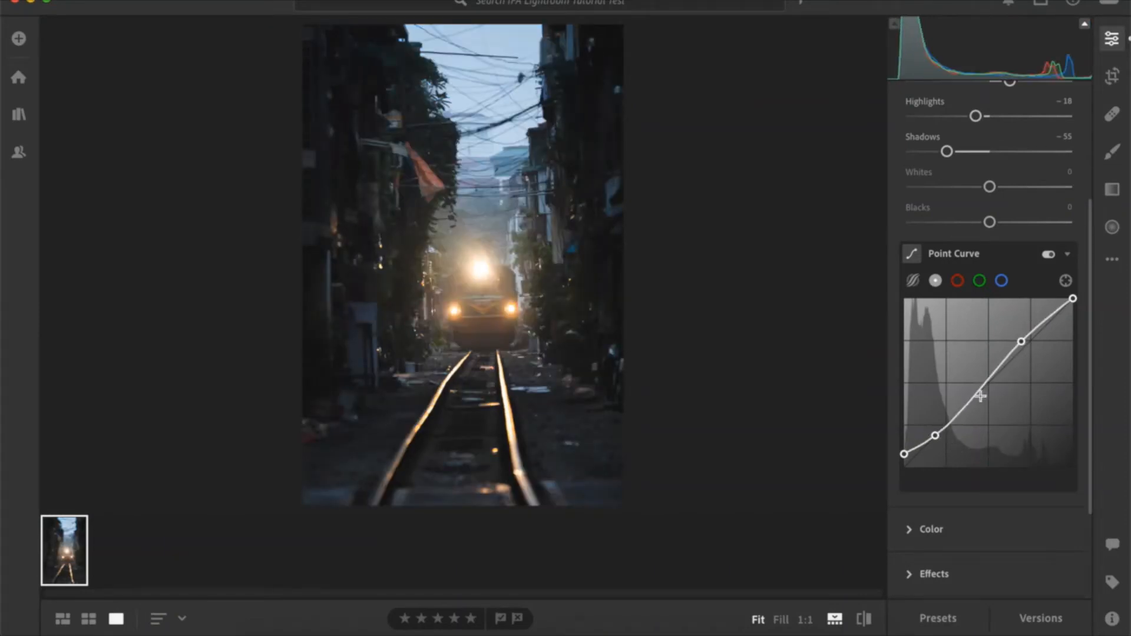
# Add a raised midtone point to the point curve at about 44.3 / 53.3 and lift the black, shadow and highlight points slightly
pyautogui.moveTo(980, 396)
pyautogui.mouseDown()
pyautogui.moveTo(987, 413)
pyautogui.moveTo(978, 377)
pyautogui.mouseUp()
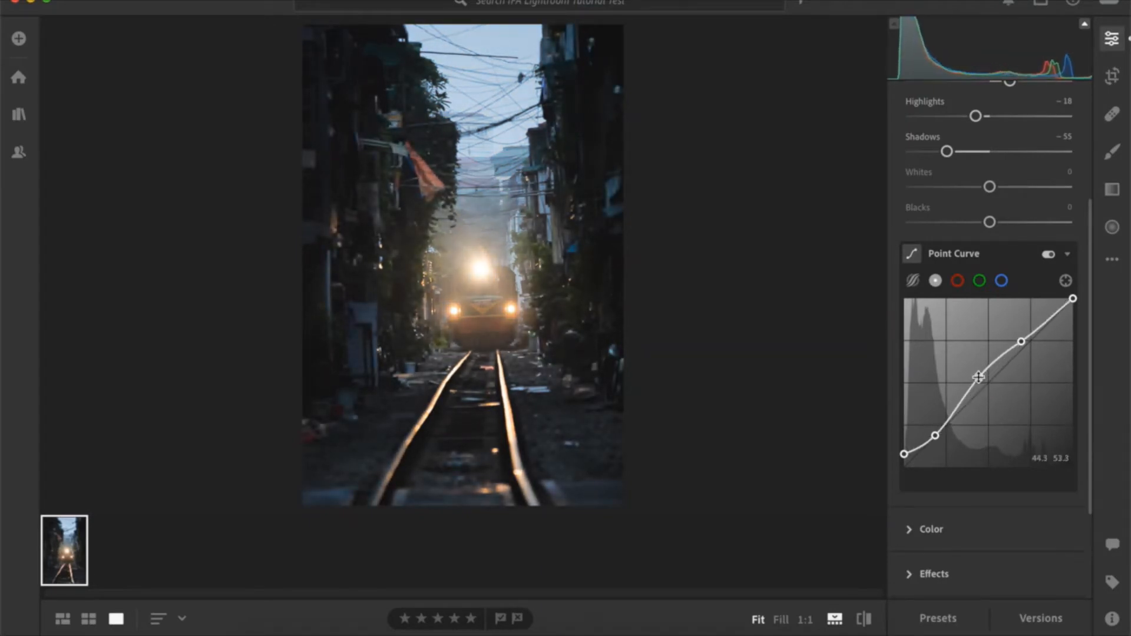
pyautogui.moveTo(904, 453); pyautogui.dragTo(905, 442)
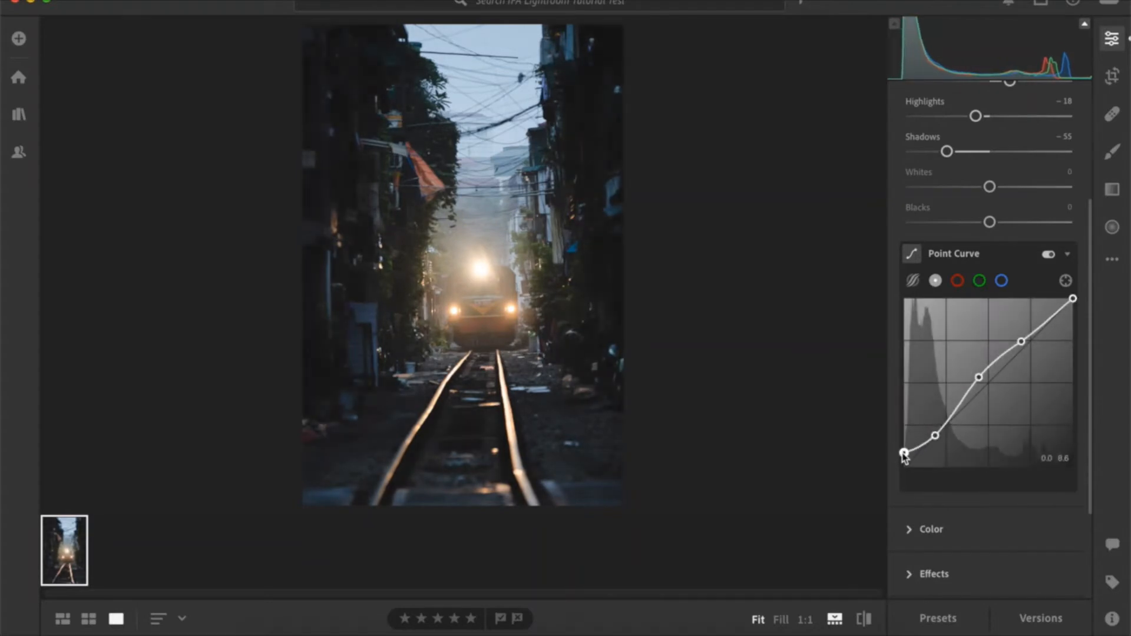
pyautogui.moveTo(900, 445)
pyautogui.mouseDown()
pyautogui.moveTo(902, 456)
pyautogui.moveTo(942, 445)
pyautogui.moveTo(939, 434)
pyautogui.moveTo(905, 449)
pyautogui.mouseUp()
pyautogui.moveTo(1022, 342); pyautogui.dragTo(1025, 336)
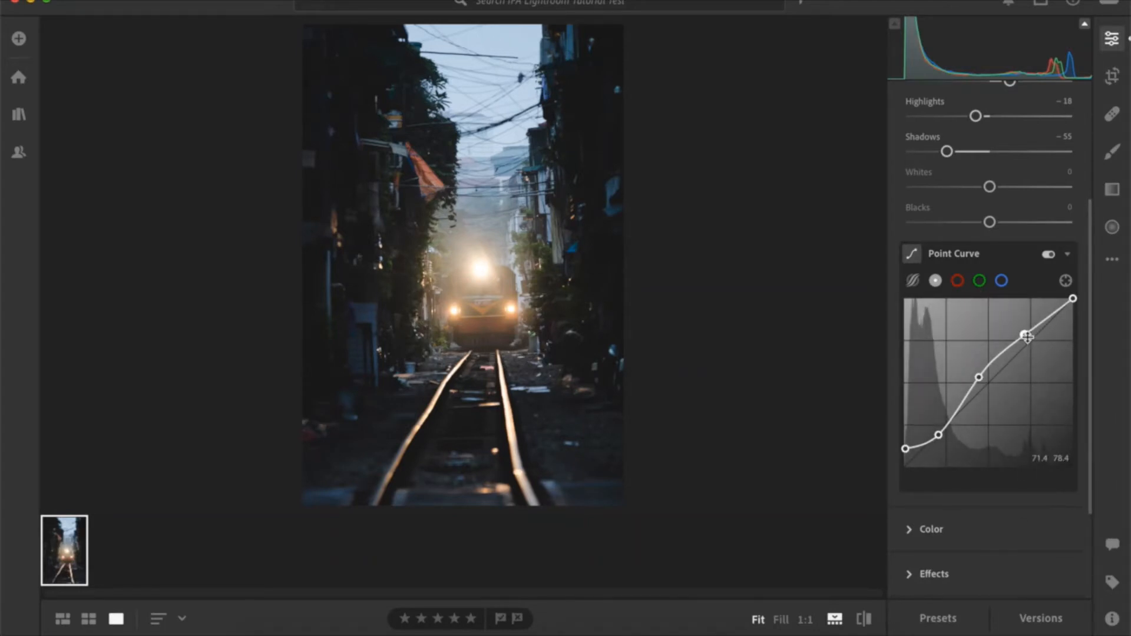
pyautogui.moveTo(1025, 335)
pyautogui.mouseDown()
pyautogui.moveTo(1026, 321)
pyautogui.moveTo(1032, 332)
pyautogui.mouseUp()
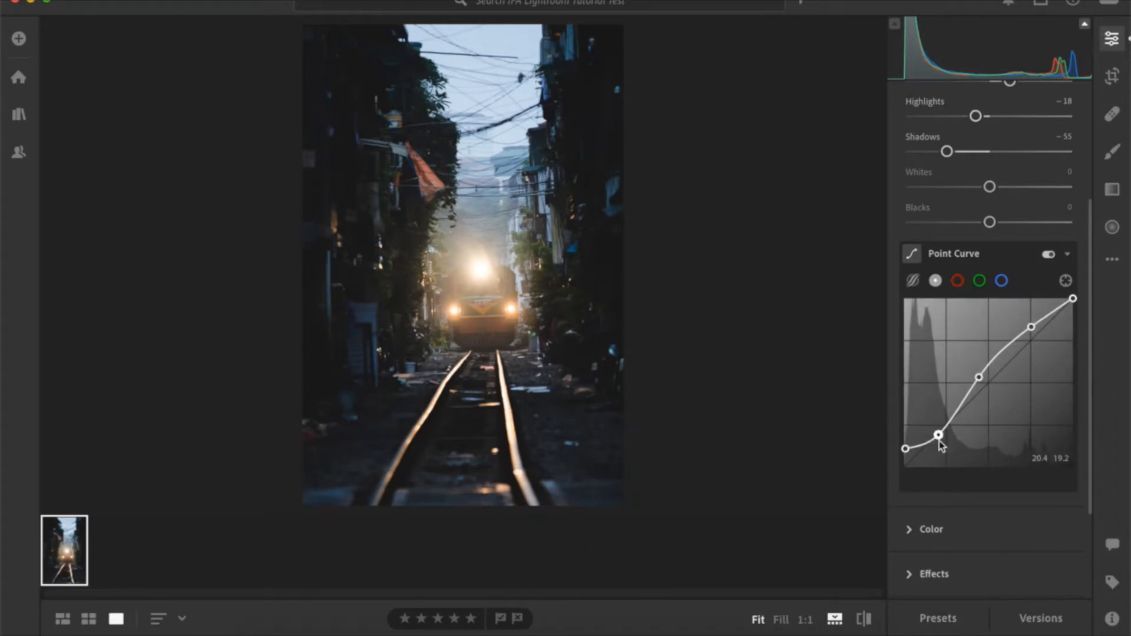
pyautogui.moveTo(939, 435)
pyautogui.mouseDown()
pyautogui.moveTo(931, 294)
pyautogui.moveTo(954, 450)
pyautogui.moveTo(935, 428)
pyautogui.mouseUp()
pyautogui.moveTo(1031, 327)
pyautogui.mouseDown()
pyautogui.moveTo(1036, 456)
pyautogui.moveTo(1031, 328)
pyautogui.mouseUp()
# Expand the Color section of the train photo's edit settings
pyautogui.scroll(-2, 1008, 496)
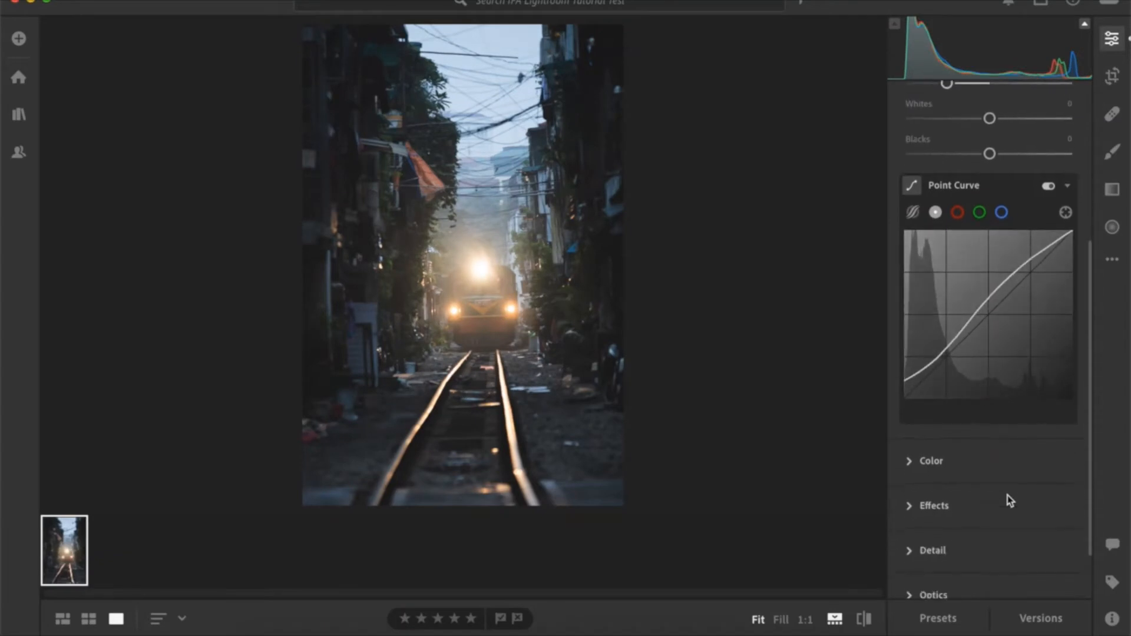
pyautogui.scroll(3, 1007, 496)
pyautogui.press('super+2')
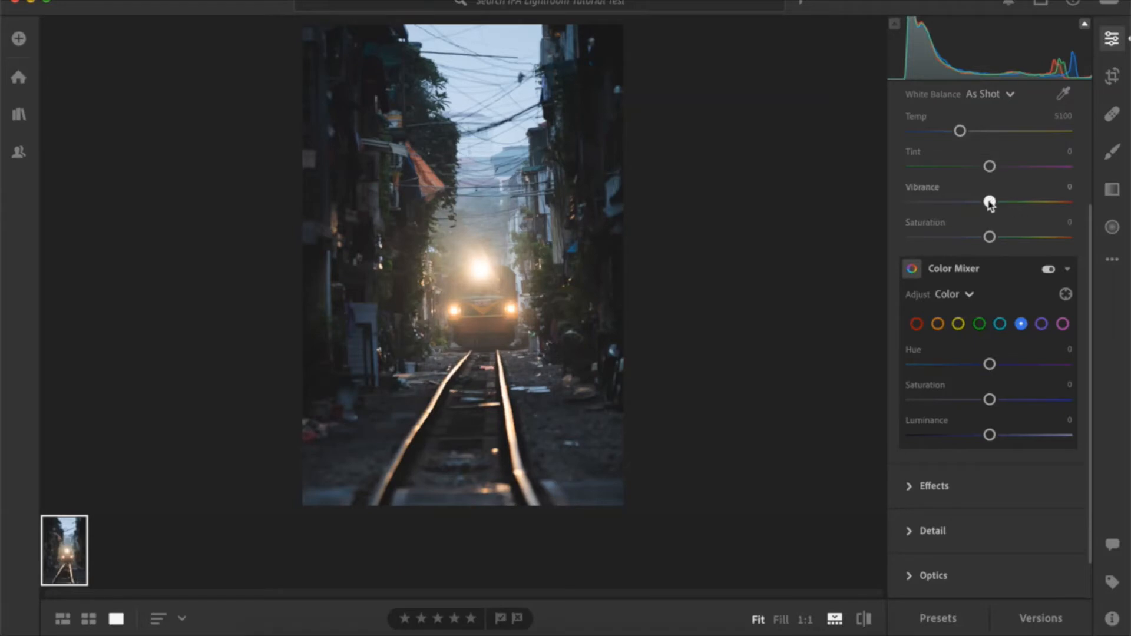
# Try the vibrance at -100 and at +100, and reset it
pyautogui.moveTo(990, 201); pyautogui.dragTo(707, 215)
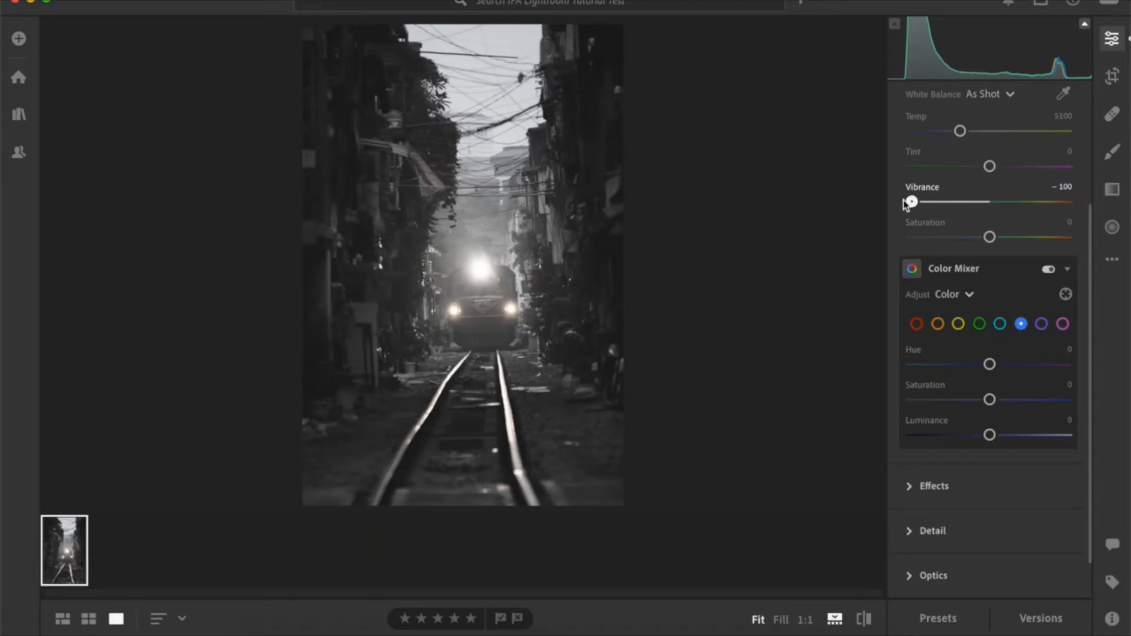
pyautogui.moveTo(910, 202); pyautogui.dragTo(1127, 186)
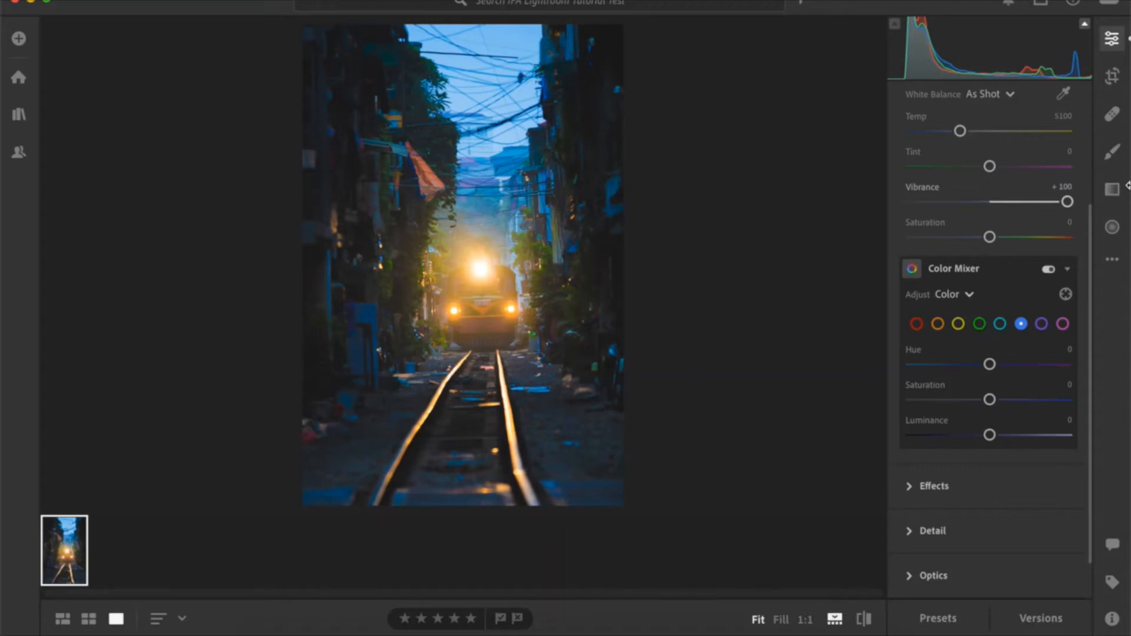
pyautogui.doubleClick(1066, 201)
# Set the photo's vibrance to +39 and its overall saturation to -14
pyautogui.moveTo(989, 201); pyautogui.dragTo(1020, 213)
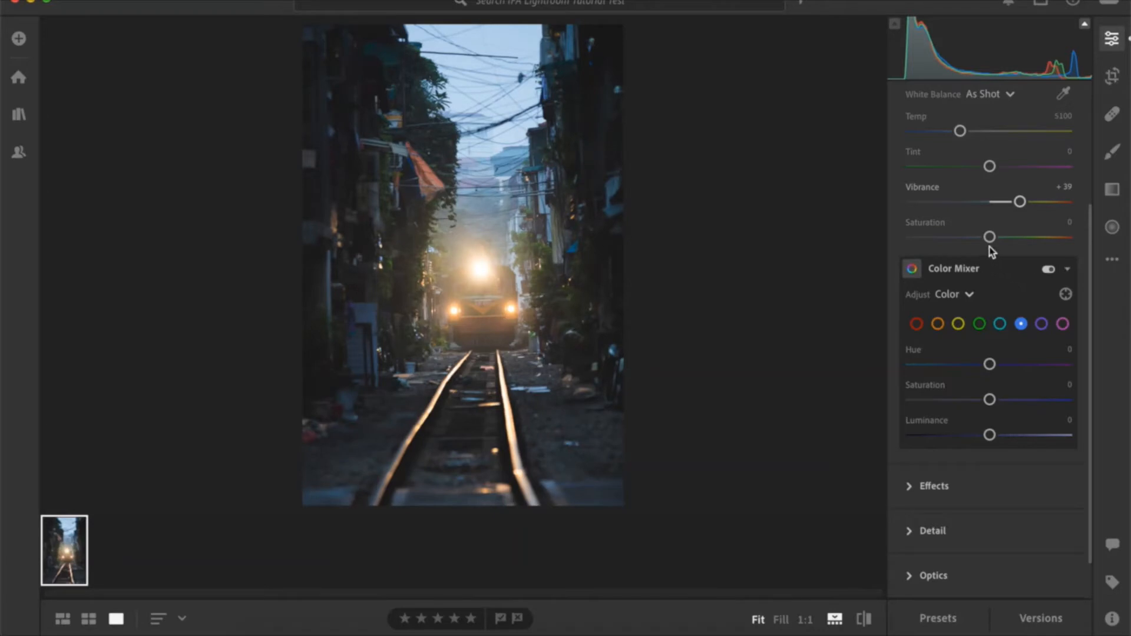
pyautogui.moveTo(990, 238); pyautogui.dragTo(978, 239)
# With the Color Mixer's targeted adjustment, set the sky's blue hue to +23 and the train's orange hue to +27 and yellow hue to +14
pyautogui.click(1065, 294)
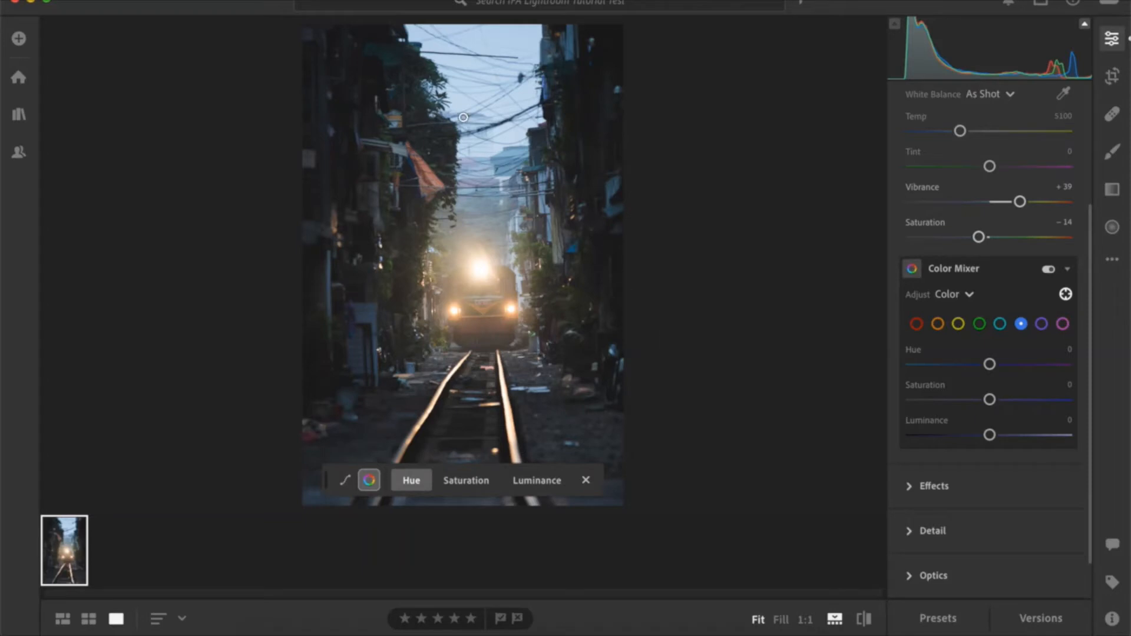
pyautogui.moveTo(499, 102); pyautogui.dragTo(429, 102)
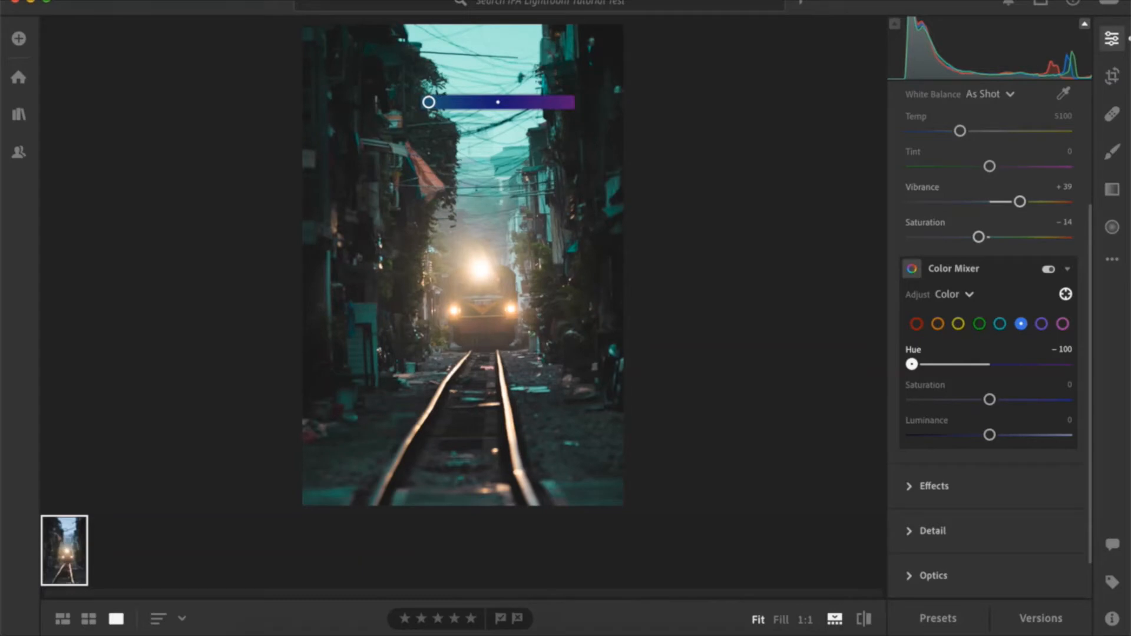
pyautogui.moveTo(497, 102)
pyautogui.mouseDown()
pyautogui.moveTo(566, 102)
pyautogui.moveTo(463, 102)
pyautogui.moveTo(514, 102)
pyautogui.mouseUp()
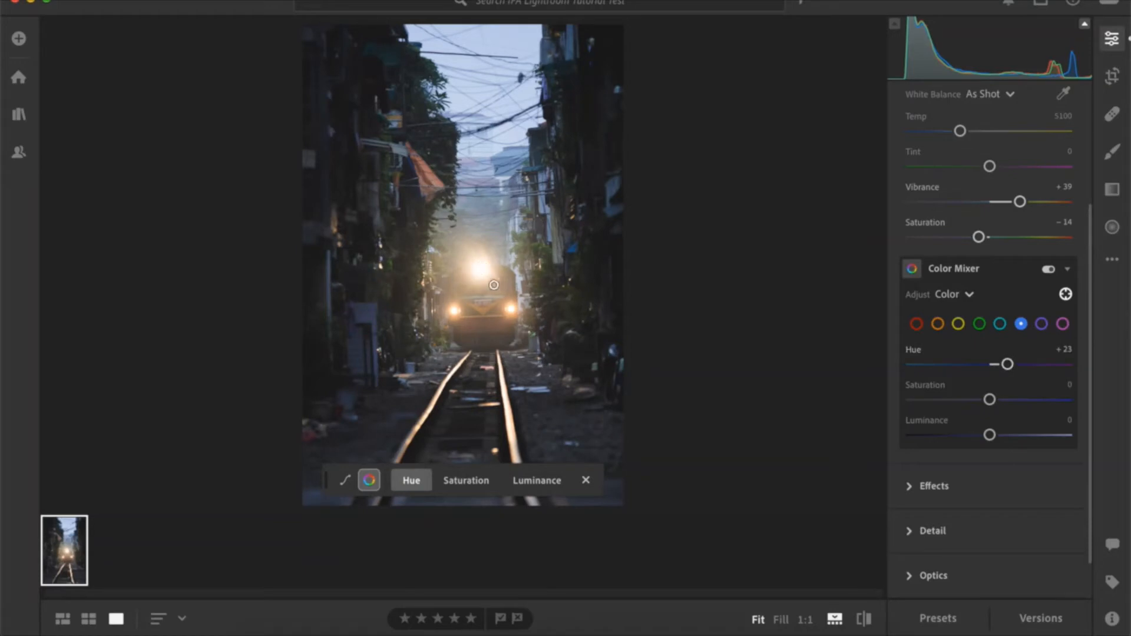
pyautogui.moveTo(494, 285)
pyautogui.mouseDown()
pyautogui.moveTo(416, 277)
pyautogui.moveTo(556, 277)
pyautogui.moveTo(416, 277)
pyautogui.moveTo(504, 277)
pyautogui.mouseUp()
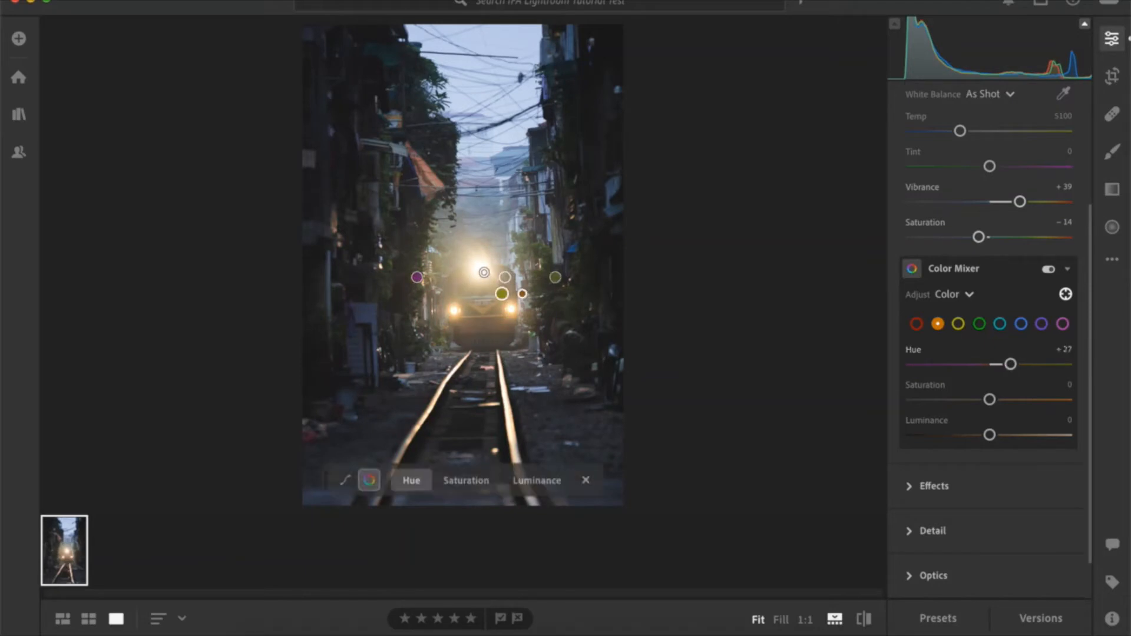
# With targeted saturation adjustments, set the foliage's yellows to about +32, the train's oranges to about -3 and the sky's blues to -47
pyautogui.click(465, 482)
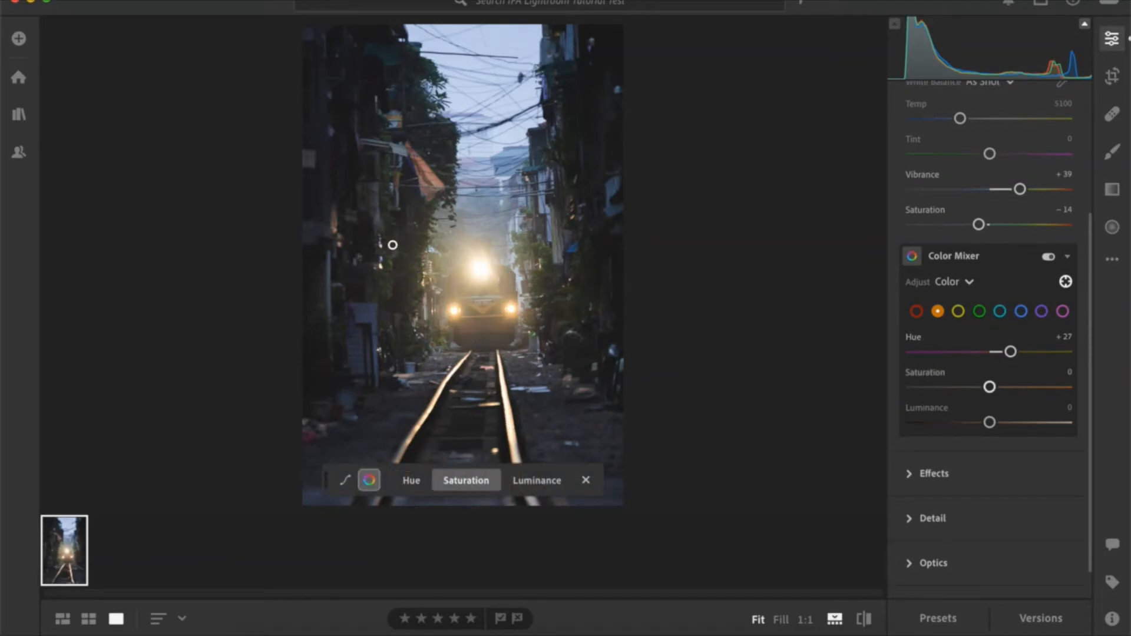
pyautogui.moveTo(412, 238); pyautogui.dragTo(435, 238)
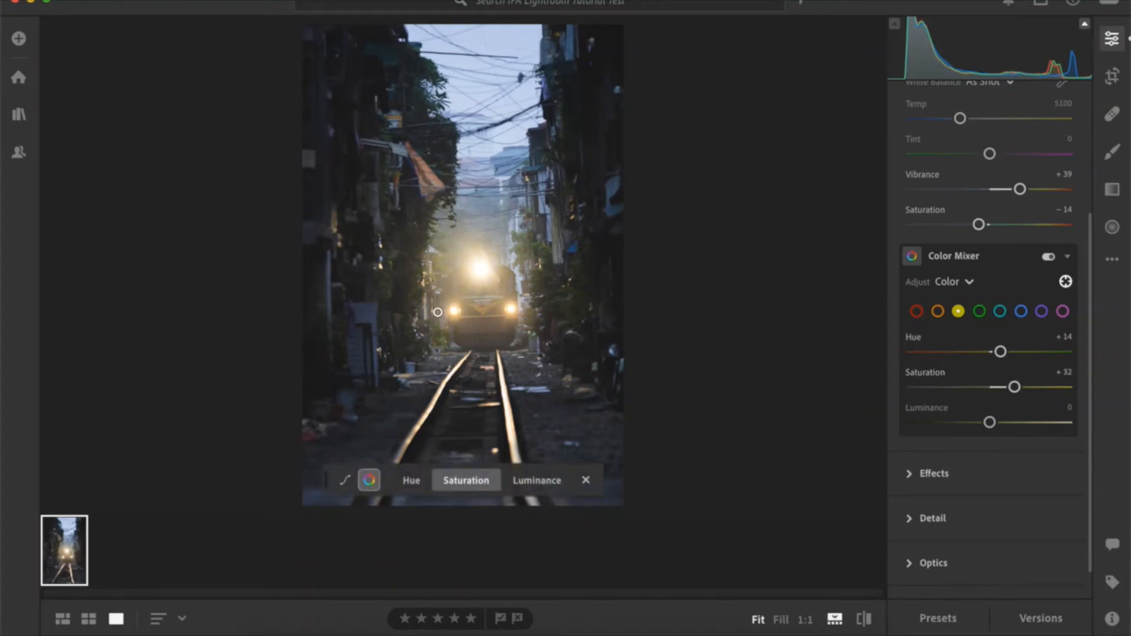
pyautogui.moveTo(506, 331); pyautogui.dragTo(504, 330)
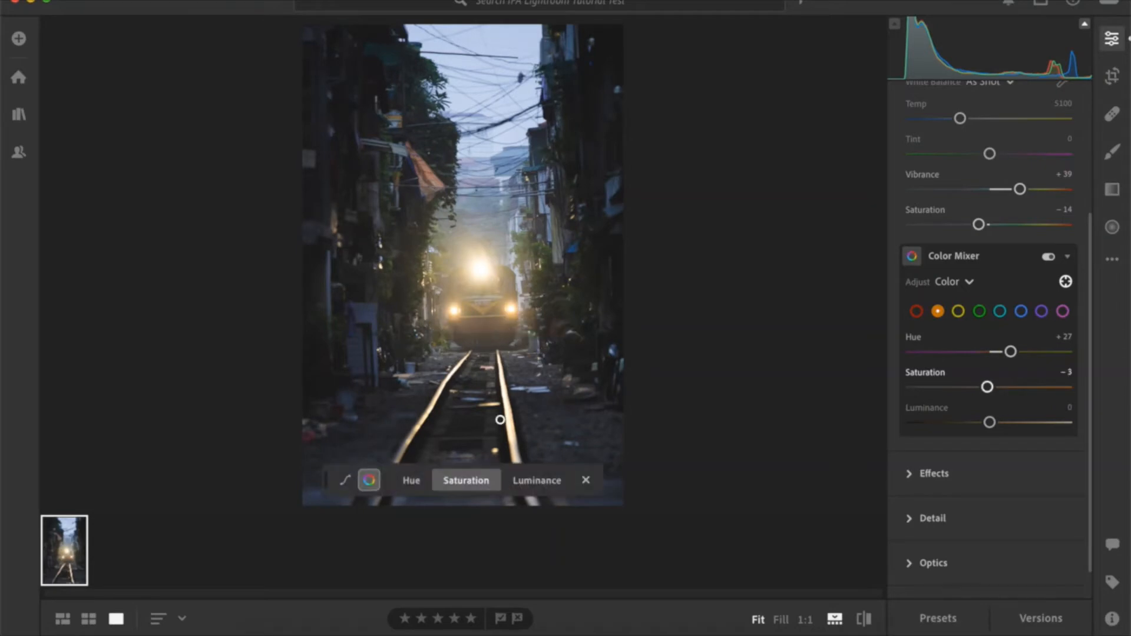
pyautogui.moveTo(559, 50); pyautogui.dragTo(469, 50)
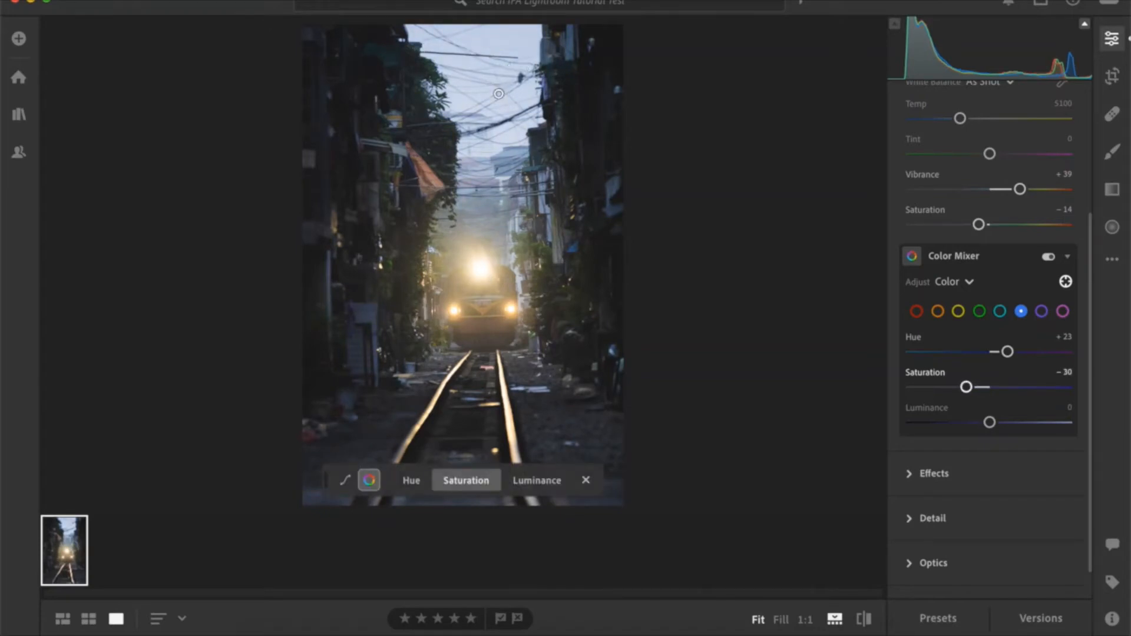
pyautogui.moveTo(567, 93); pyautogui.dragTo(469, 93)
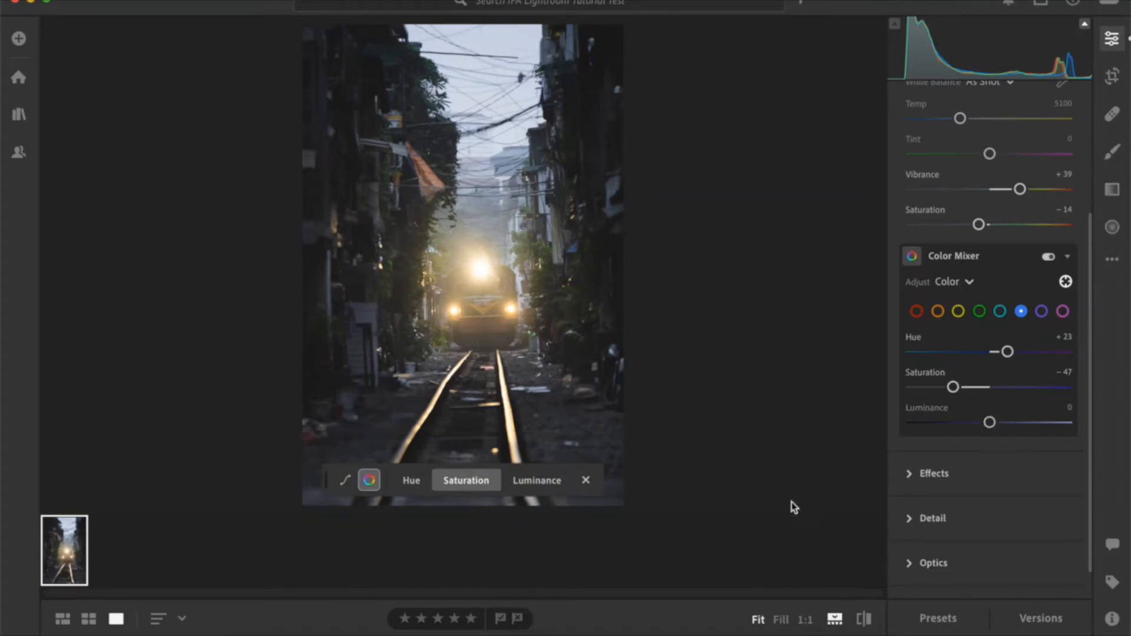
# With targeted luminance adjustments, darken the sky and the train, and set the yellow luminance to -31
pyautogui.click(551, 486)
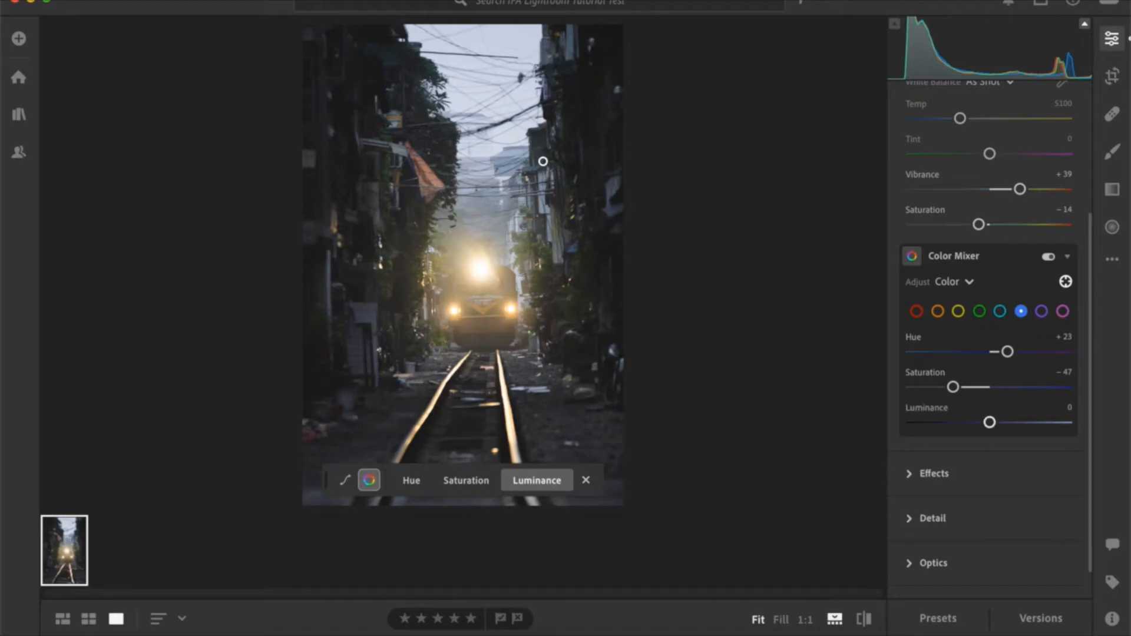
pyautogui.moveTo(467, 189); pyautogui.dragTo(430, 189)
pyautogui.moveTo(499, 85); pyautogui.dragTo(478, 85)
pyautogui.moveTo(493, 287); pyautogui.dragTo(484, 280)
pyautogui.moveTo(527, 250); pyautogui.dragTo(501, 250)
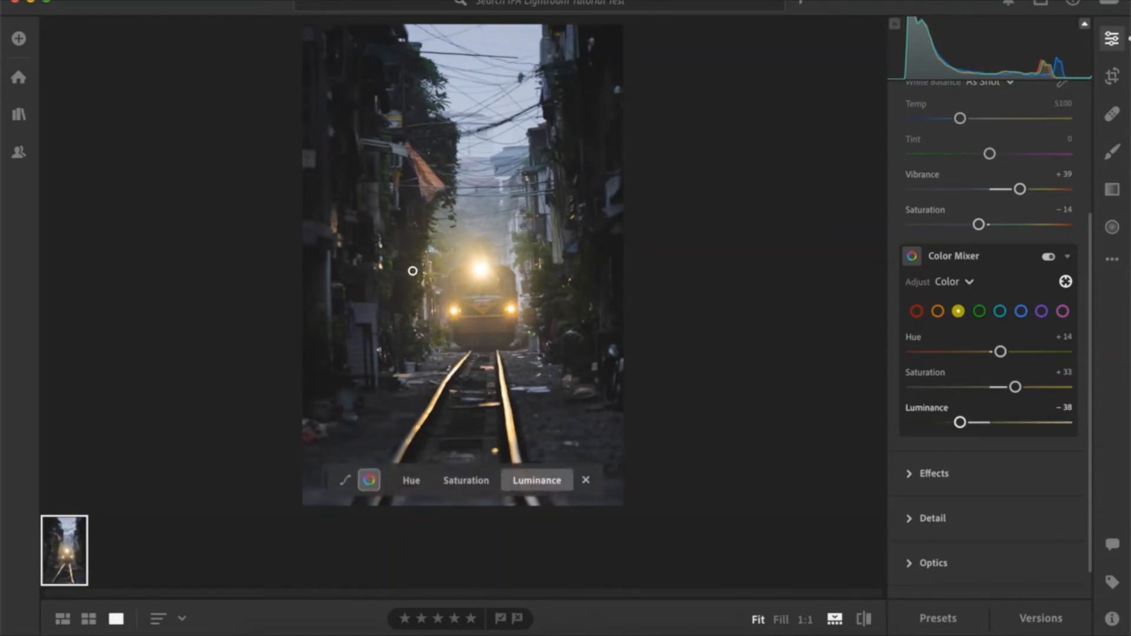
pyautogui.moveTo(382, 268); pyautogui.dragTo(464, 268)
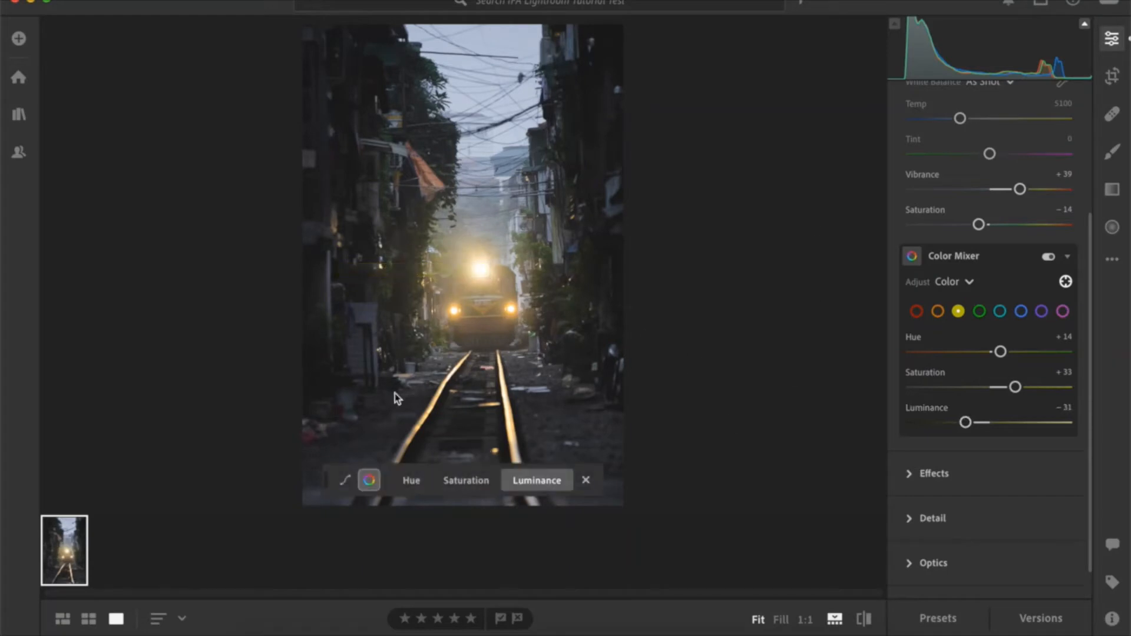
# Leave the targeted adjustment tool and expand the Effects section
pyautogui.press('\\')
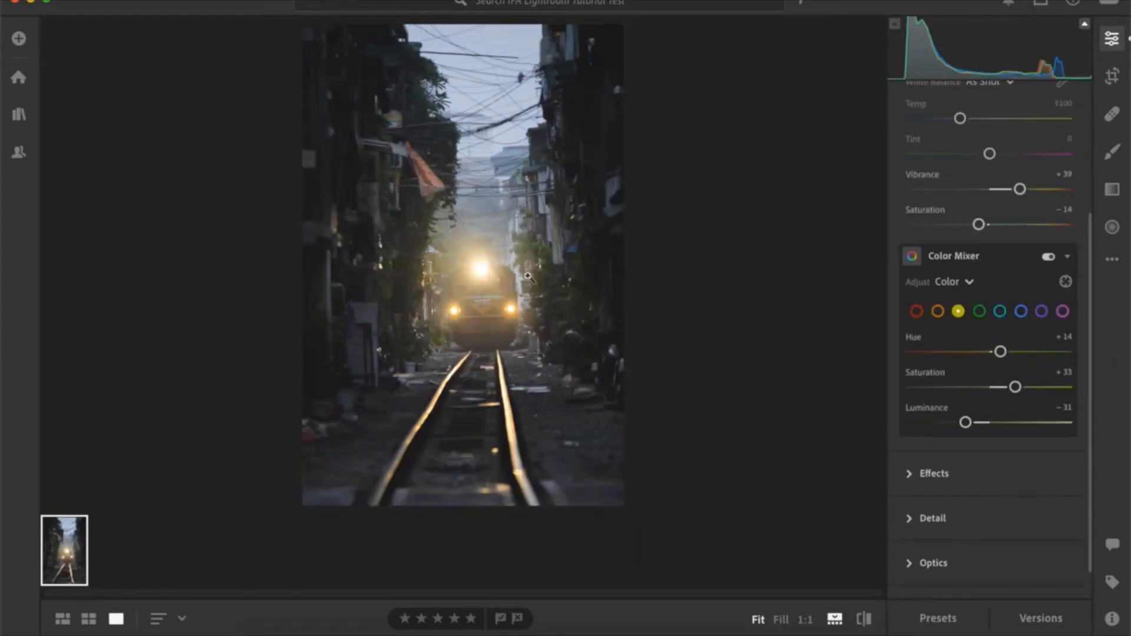
pyautogui.click(917, 472)
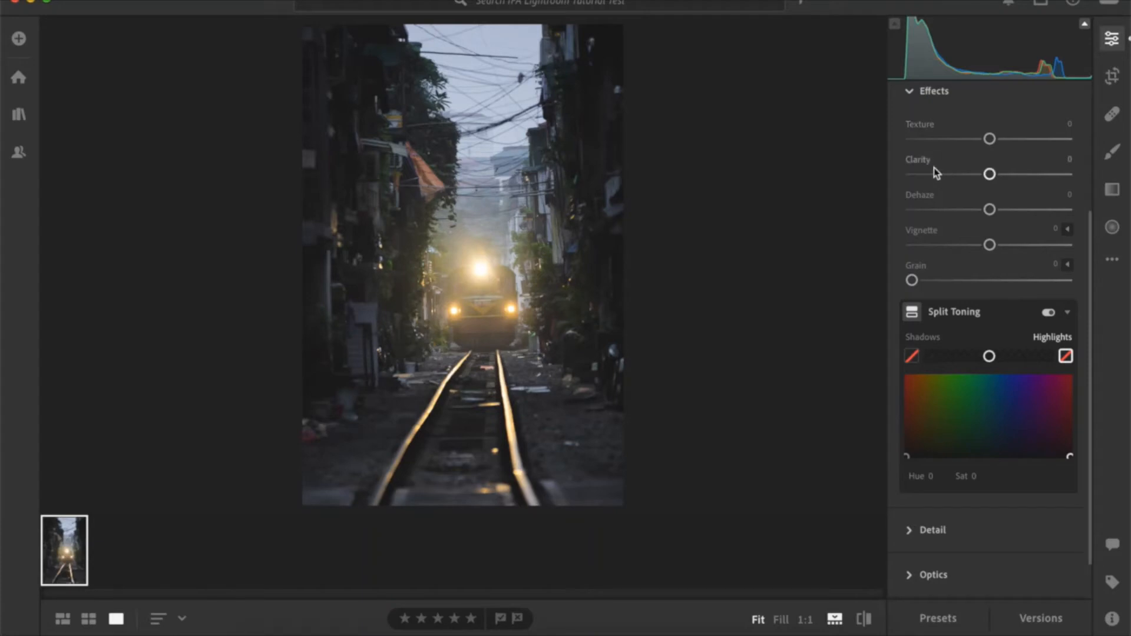
# Try the texture at -100 and at +100, resetting it after each test
pyautogui.moveTo(989, 139); pyautogui.dragTo(757, 138)
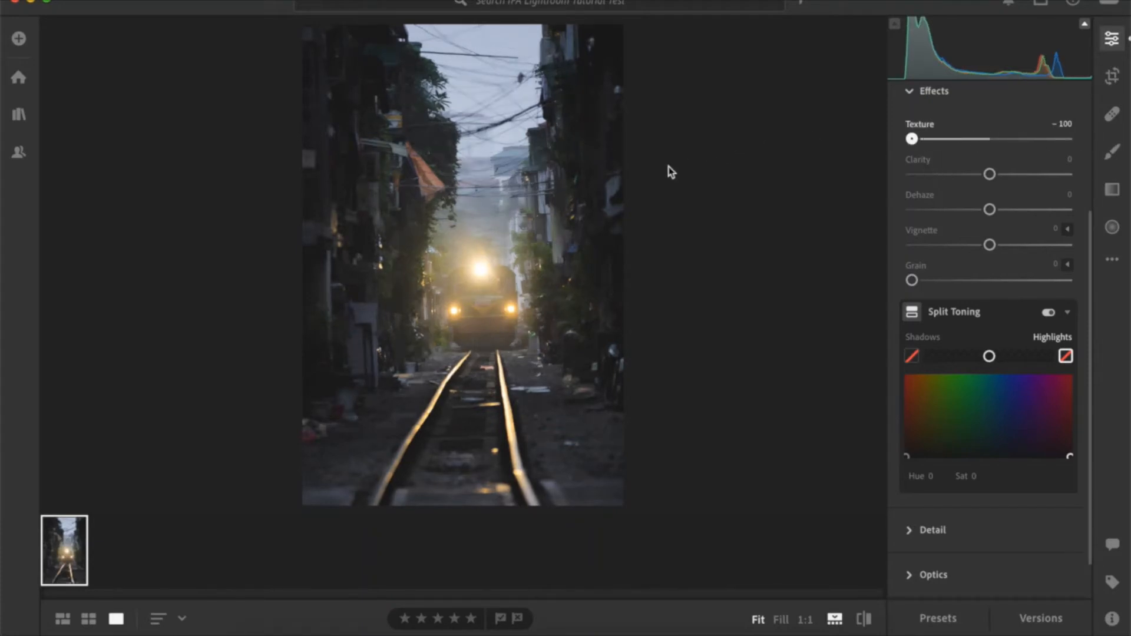
pyautogui.doubleClick(912, 142)
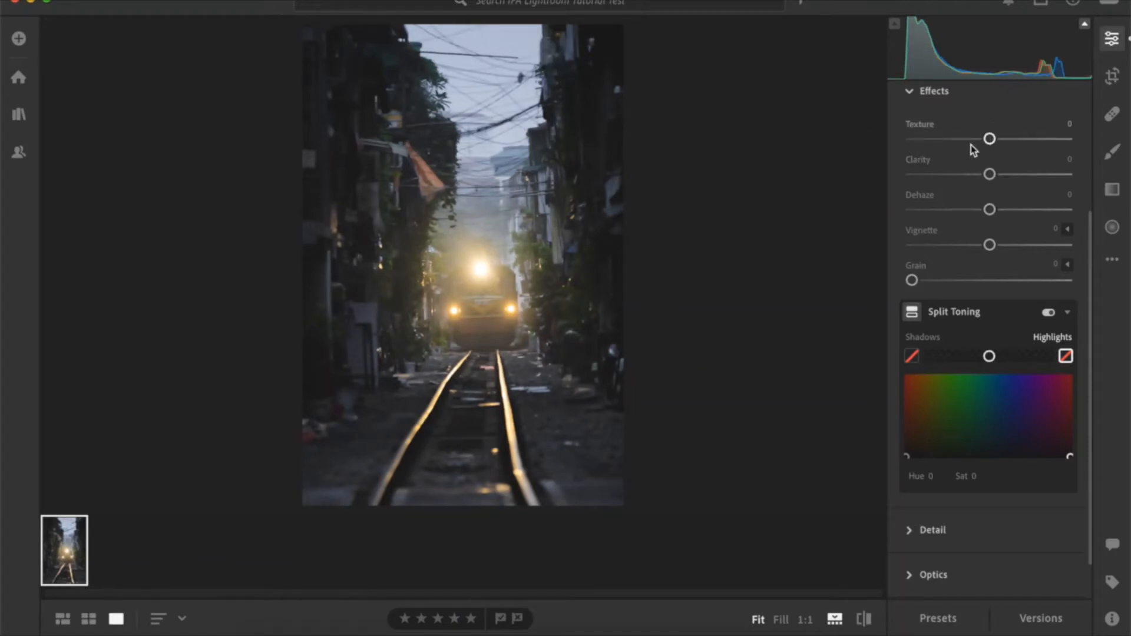
pyautogui.moveTo(990, 174); pyautogui.dragTo(1105, 140)
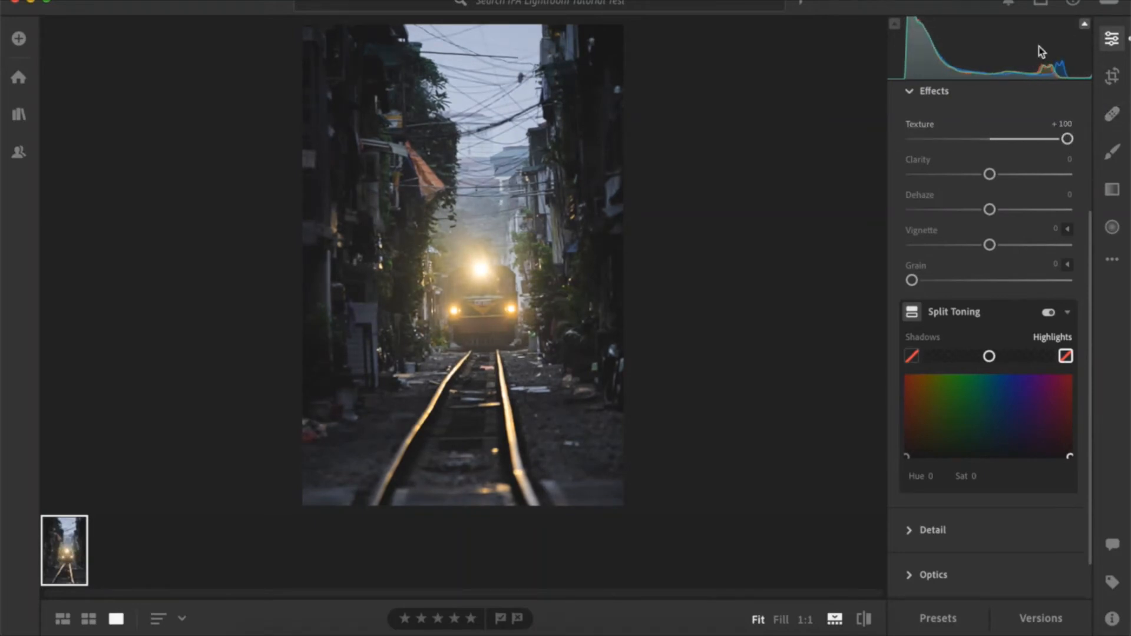
pyautogui.doubleClick(1068, 144)
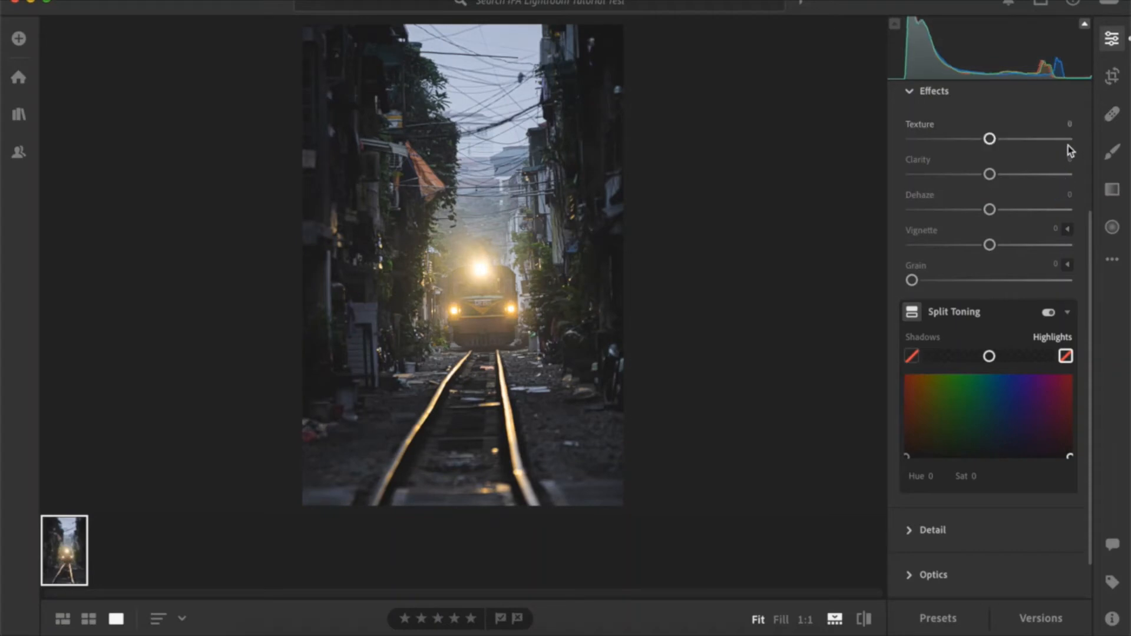
# Set the photo's texture to +32 and its clarity to -24, and check the result close up
pyautogui.moveTo(989, 174)
pyautogui.mouseDown()
pyautogui.moveTo(851, 187)
pyautogui.moveTo(1067, 174)
pyautogui.moveTo(840, 200)
pyautogui.moveTo(984, 185)
pyautogui.mouseUp()
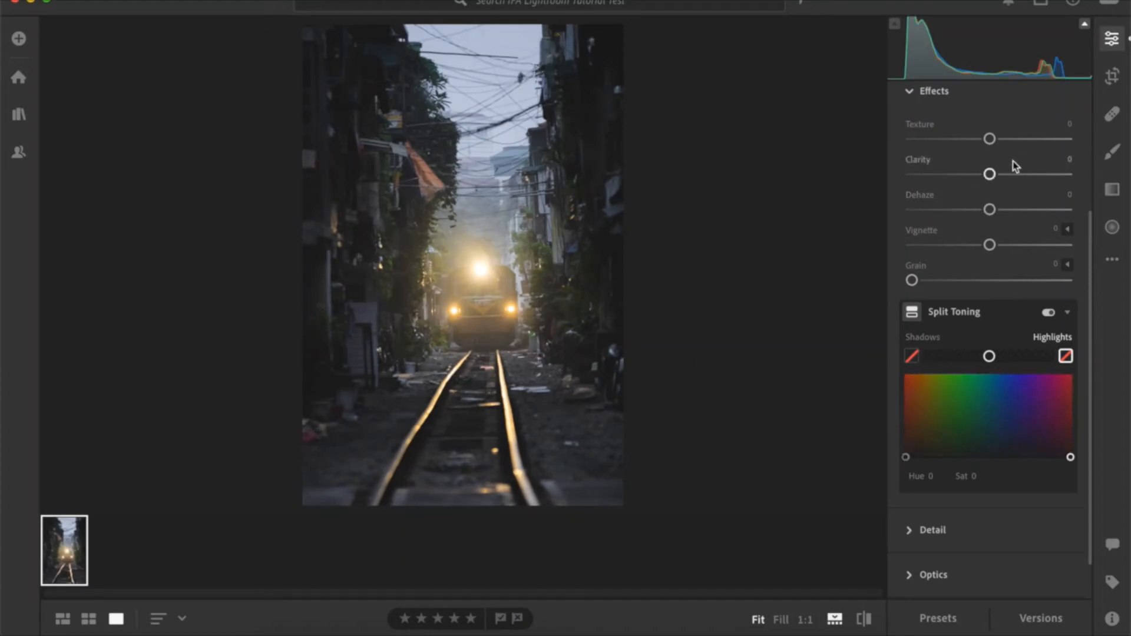
pyautogui.moveTo(990, 174); pyautogui.dragTo(1025, 143)
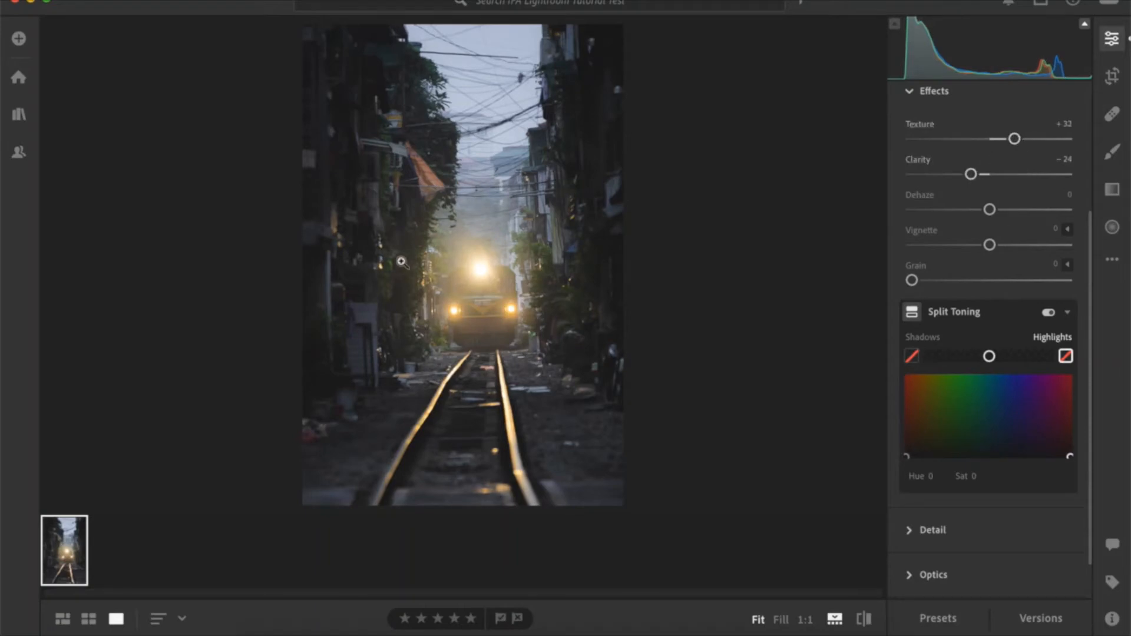
pyautogui.click(455, 239)
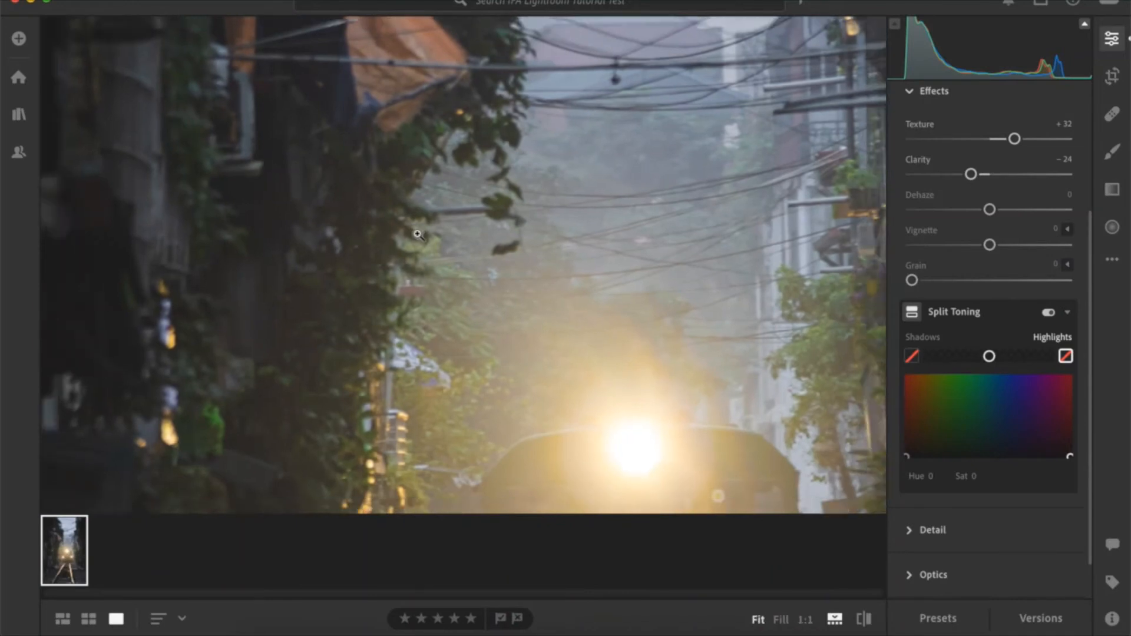
pyautogui.click(418, 235)
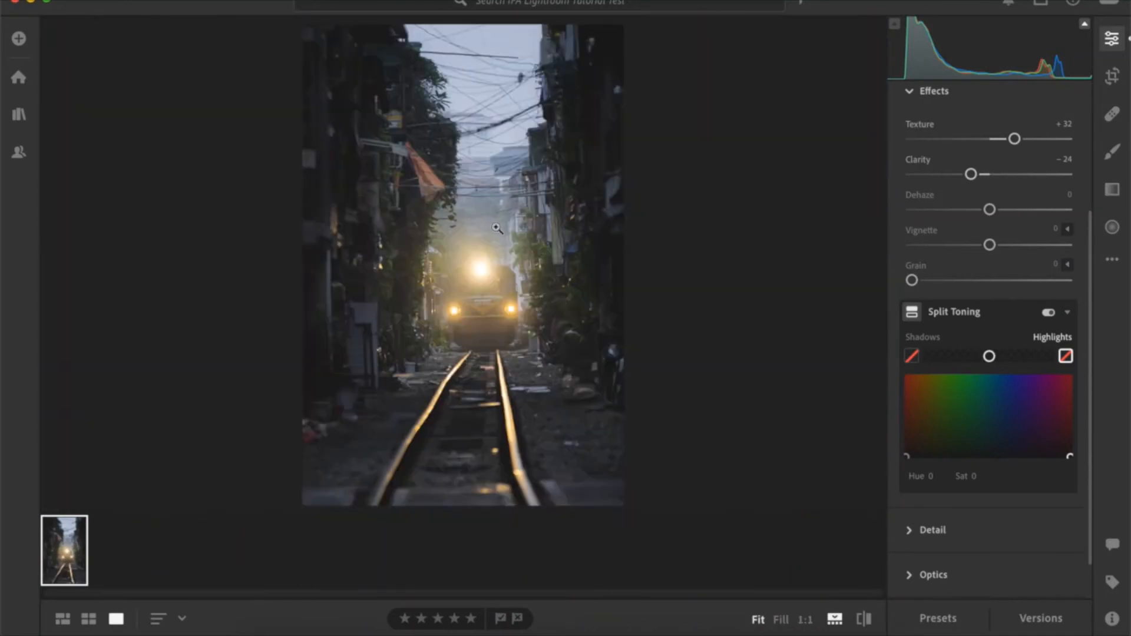
# Inspect the train close up, try the dehaze at -100 and +23, and reset it
pyautogui.click(484, 277)
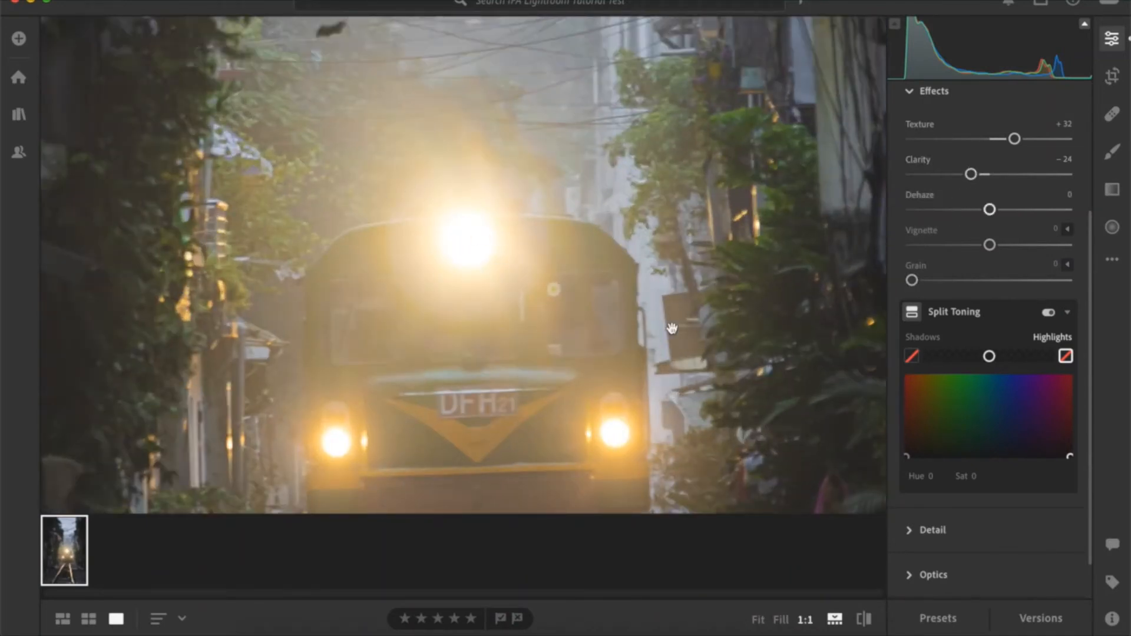
pyautogui.click(586, 359)
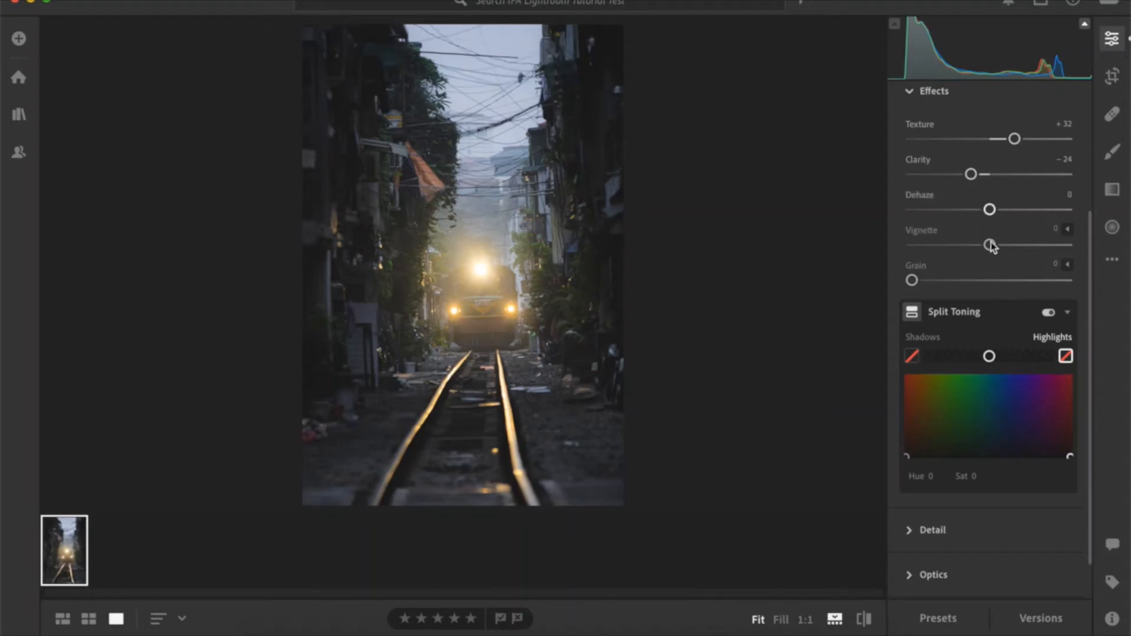
pyautogui.moveTo(989, 211); pyautogui.dragTo(850, 217)
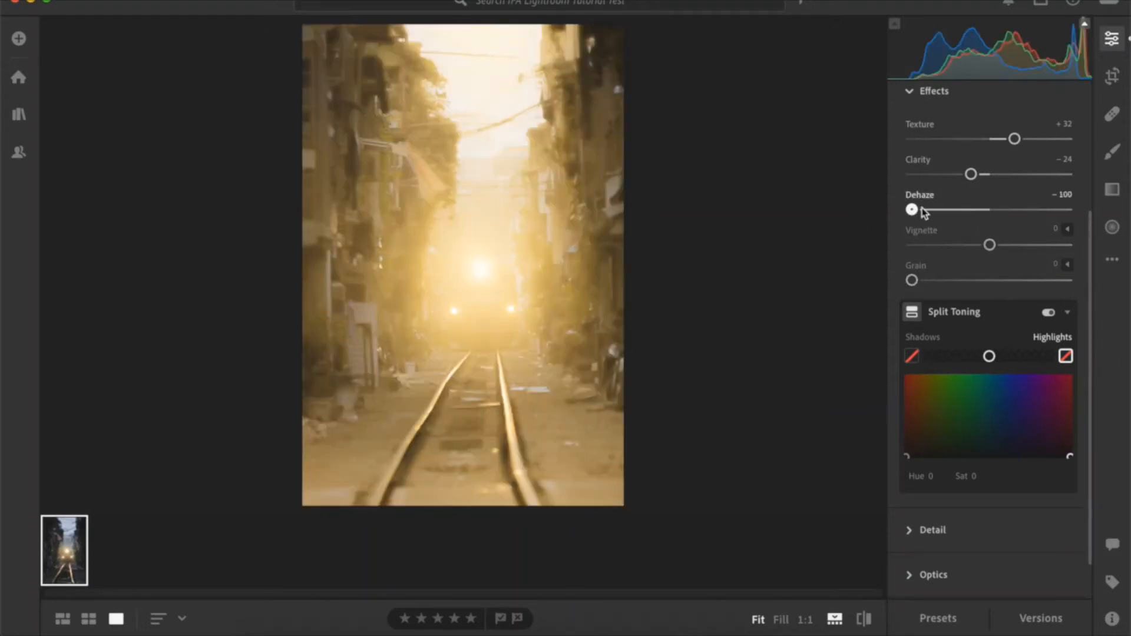
pyautogui.moveTo(922, 212); pyautogui.dragTo(1008, 212)
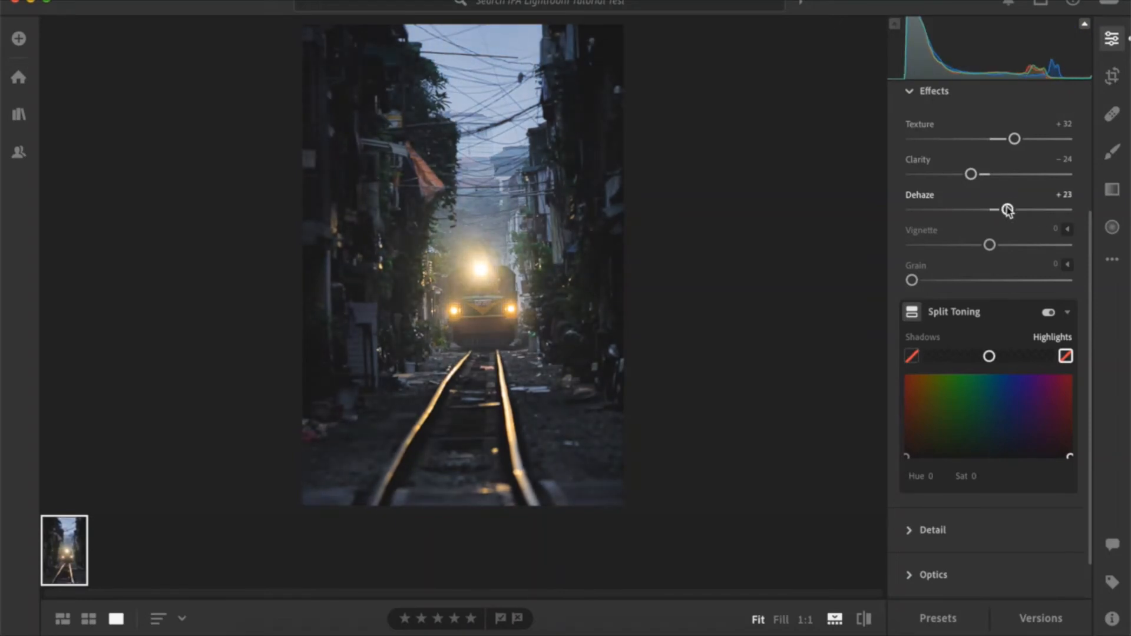
pyautogui.doubleClick(1009, 210)
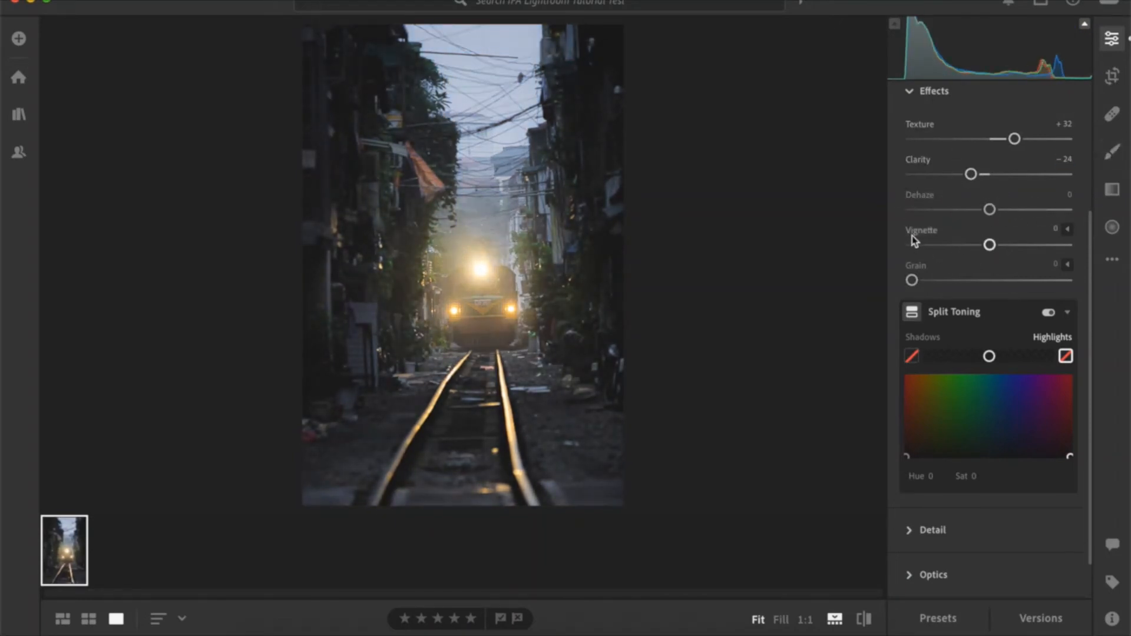
# Try slight positive vignettes of +9 and +7 on the photo, resetting the vignette after each test
pyautogui.moveTo(989, 245); pyautogui.dragTo(995, 221)
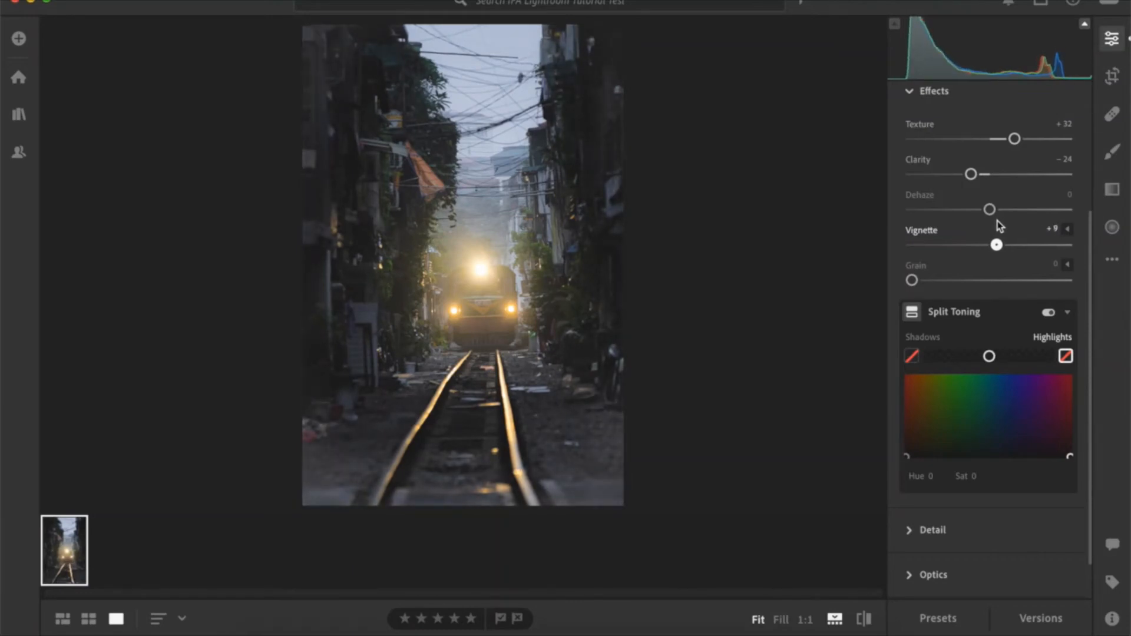
pyautogui.moveTo(996, 221); pyautogui.dragTo(993, 223)
pyautogui.doubleClick(996, 245)
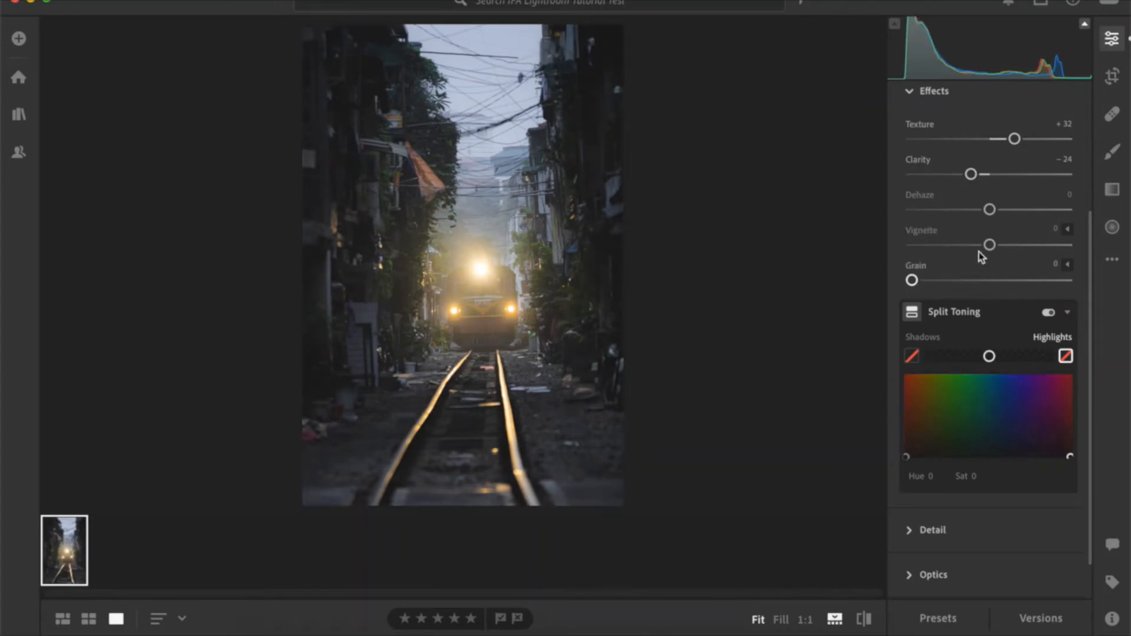
pyautogui.moveTo(988, 248); pyautogui.dragTo(988, 250)
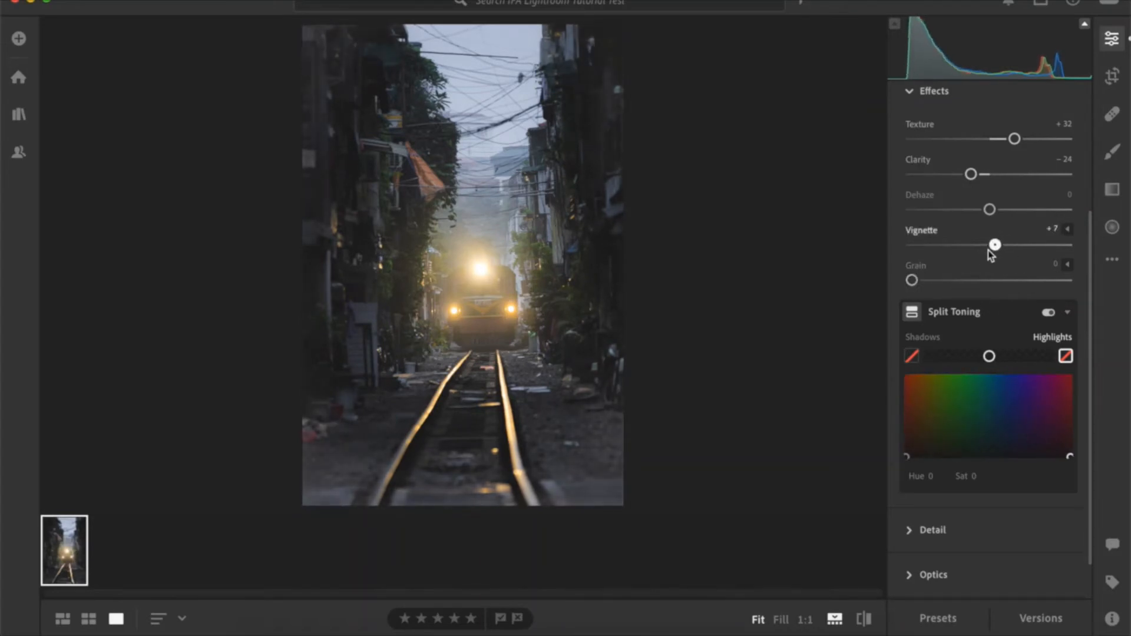
pyautogui.doubleClick(994, 245)
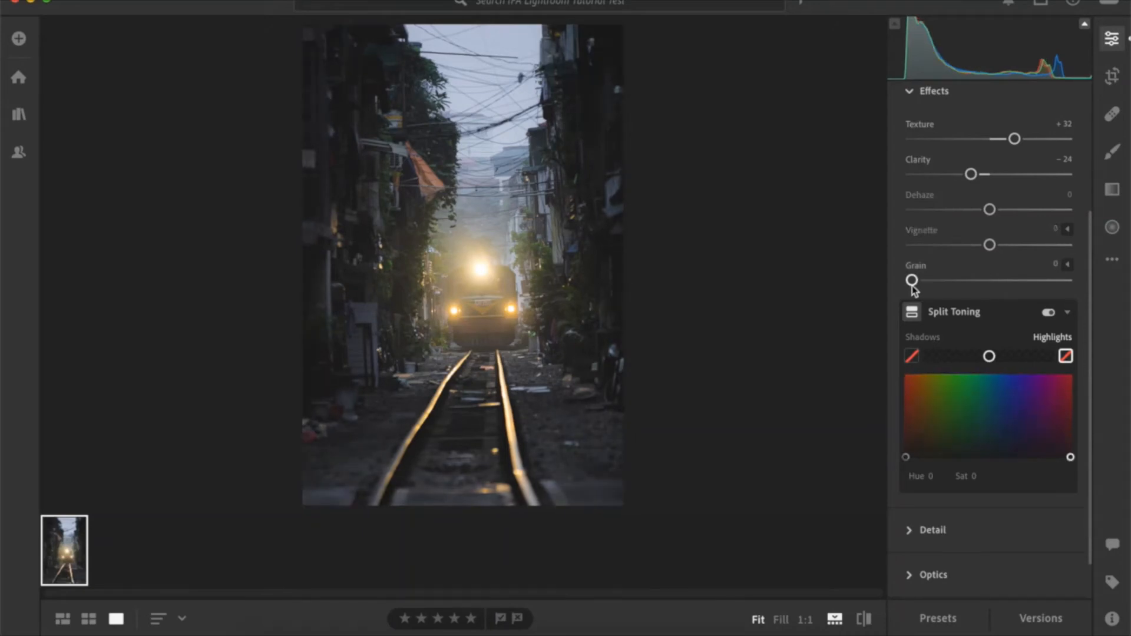
# Add film grain to the photo, inspect it close up at 51, and set the grain amount to 47
pyautogui.moveTo(912, 281); pyautogui.dragTo(991, 302)
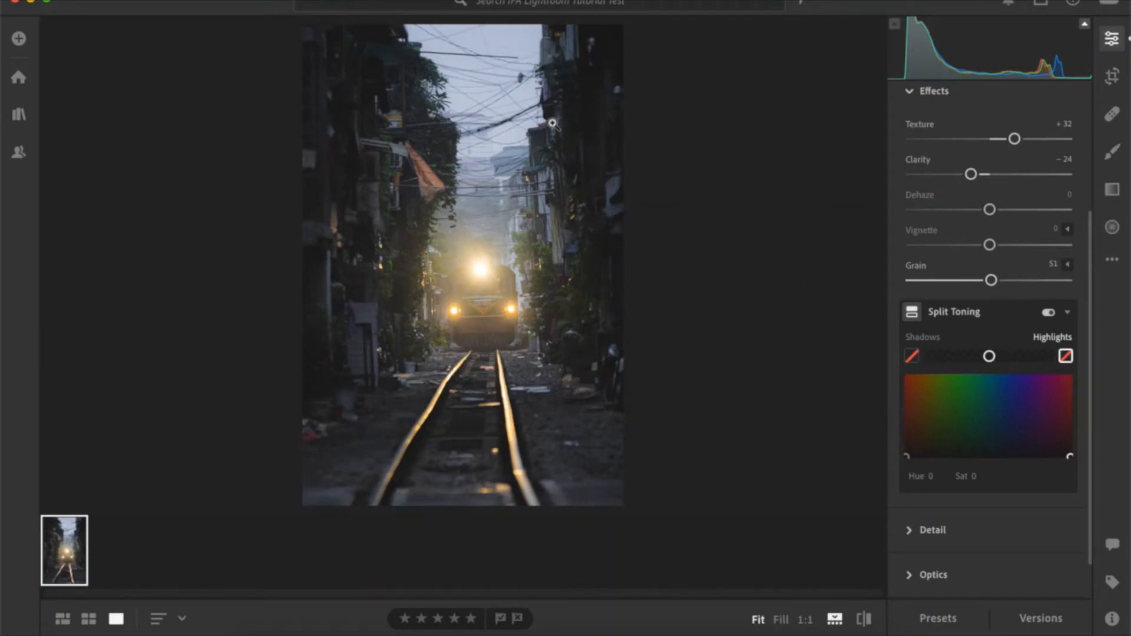
pyautogui.click(489, 212)
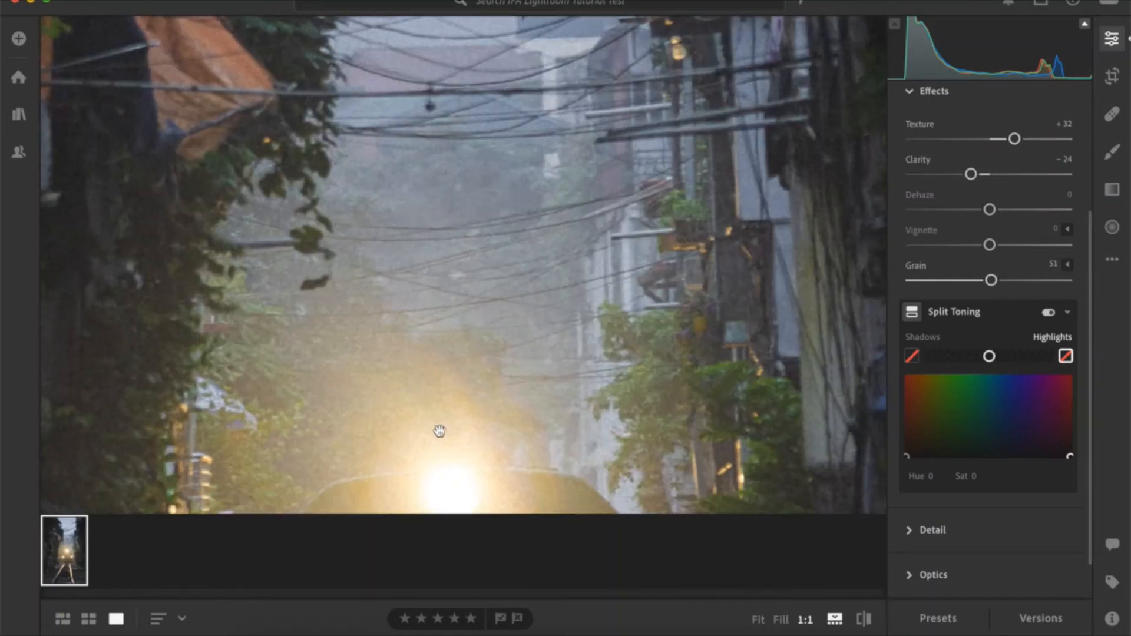
pyautogui.click(462, 313)
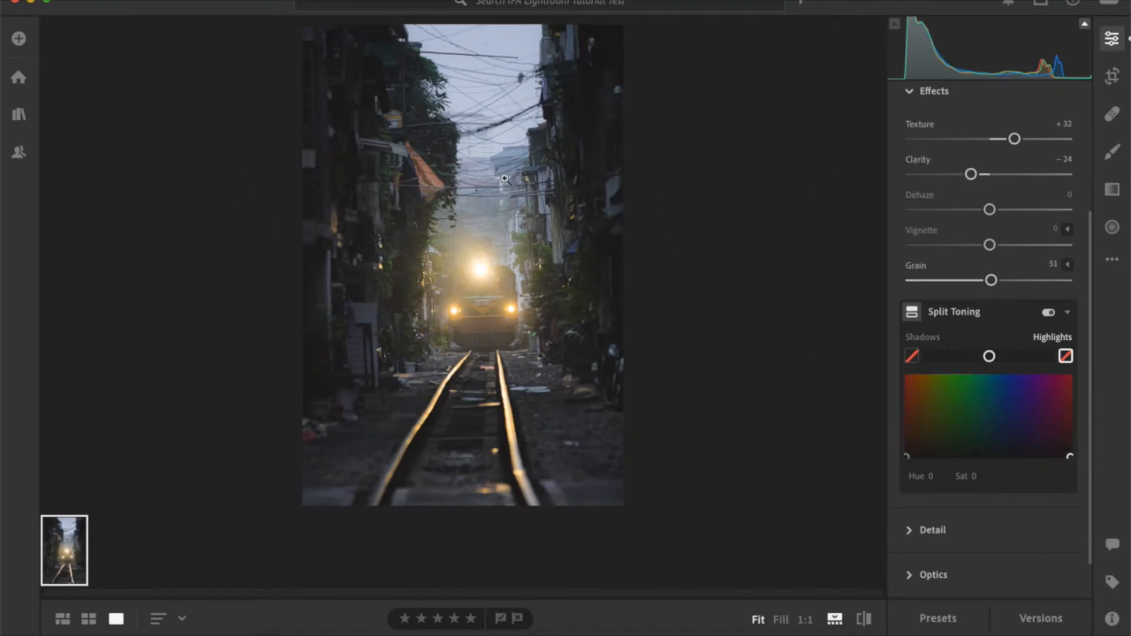
pyautogui.click(548, 210)
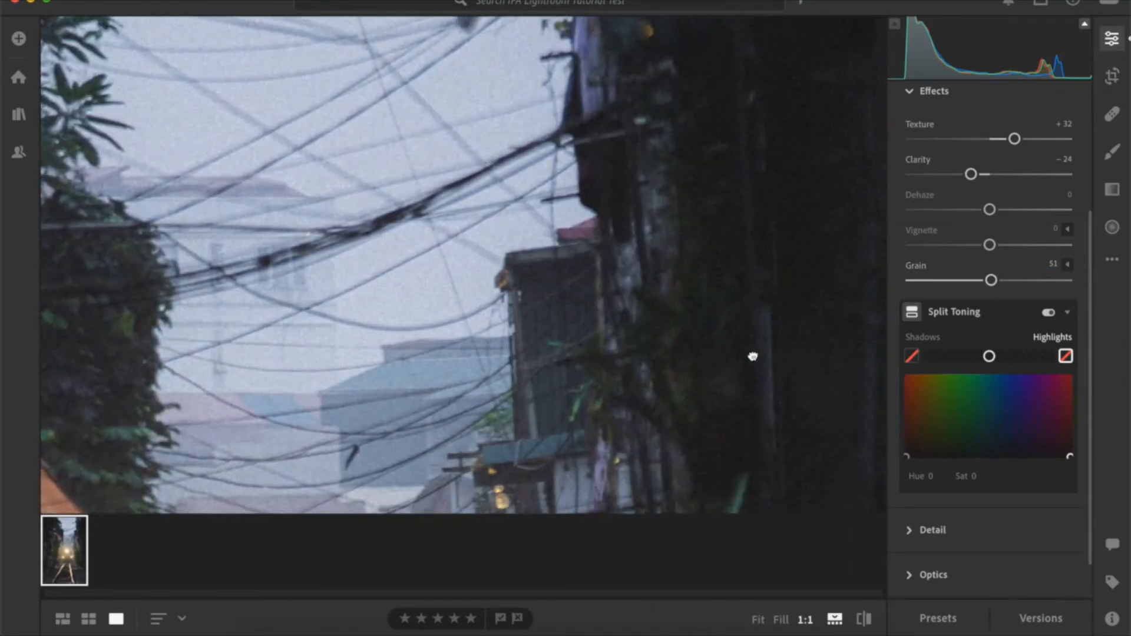
pyautogui.moveTo(753, 356); pyautogui.dragTo(566, 333)
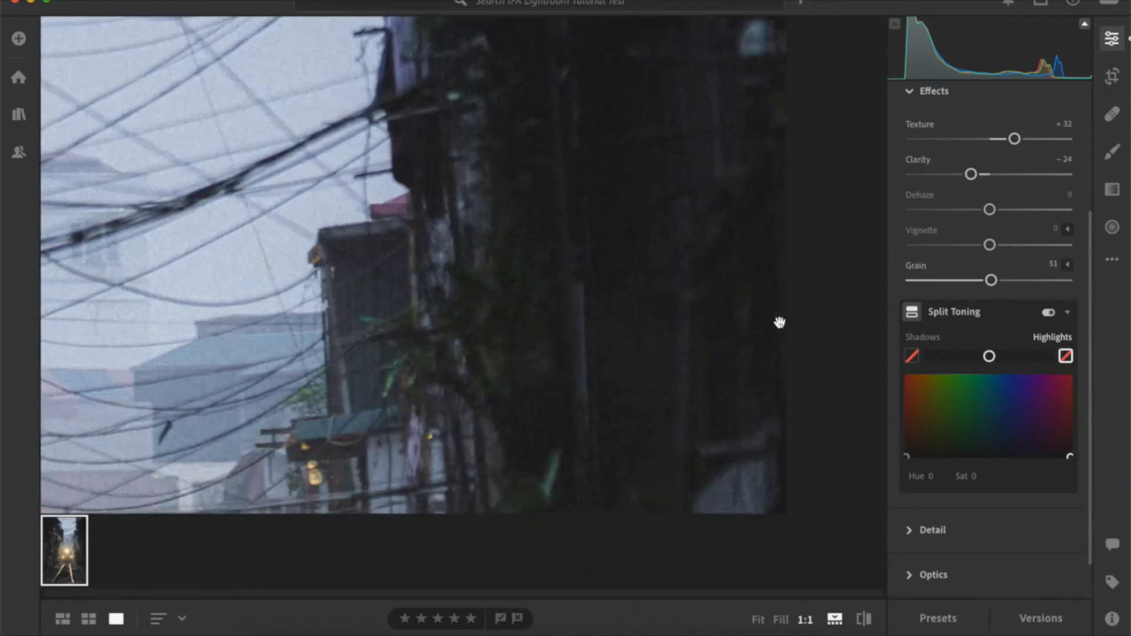
pyautogui.moveTo(991, 280)
pyautogui.mouseDown()
pyautogui.moveTo(892, 286)
pyautogui.moveTo(1006, 281)
pyautogui.moveTo(975, 281)
pyautogui.moveTo(990, 280)
pyautogui.mouseUp()
pyautogui.click(607, 328)
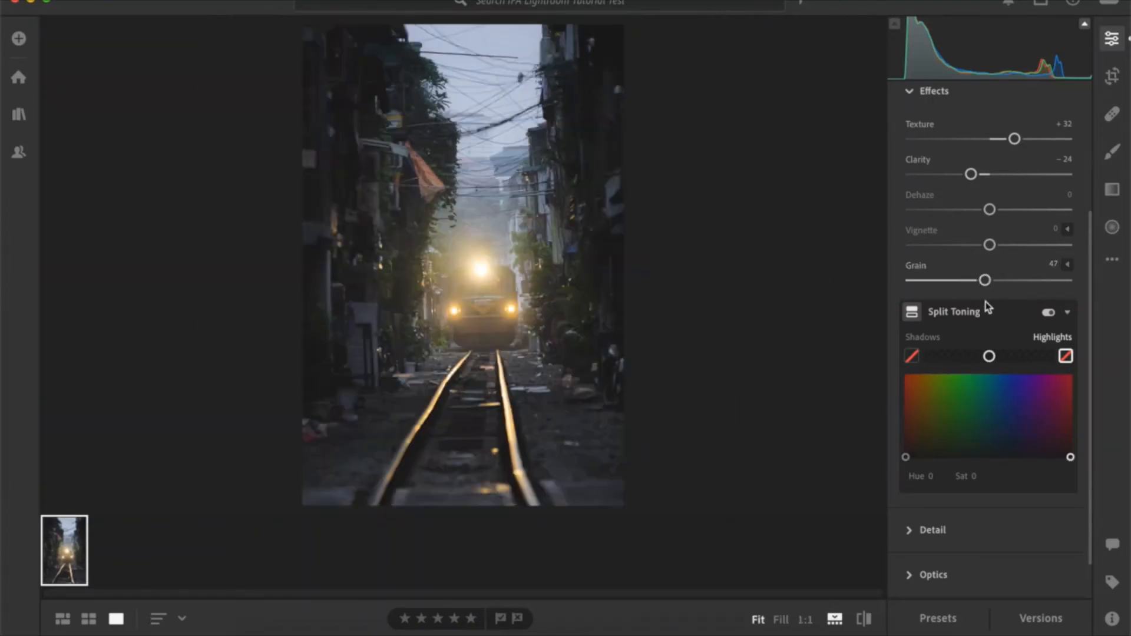
# Expand the grain options, set the grain size and roughness to 100, and inspect the effect close up
pyautogui.click(1067, 263)
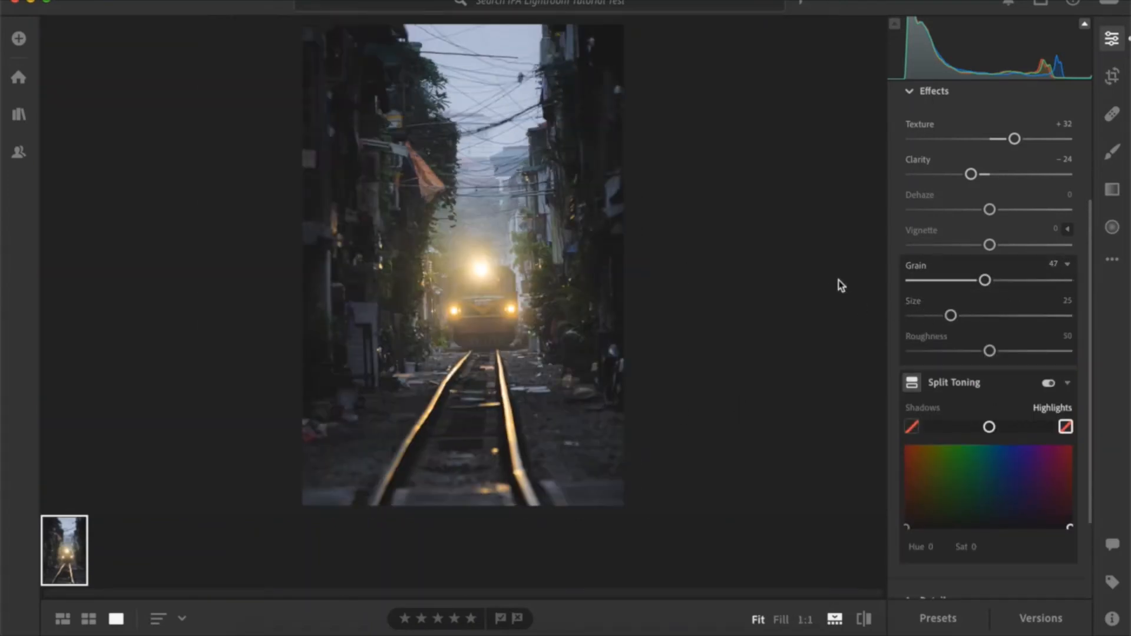
pyautogui.click(521, 95)
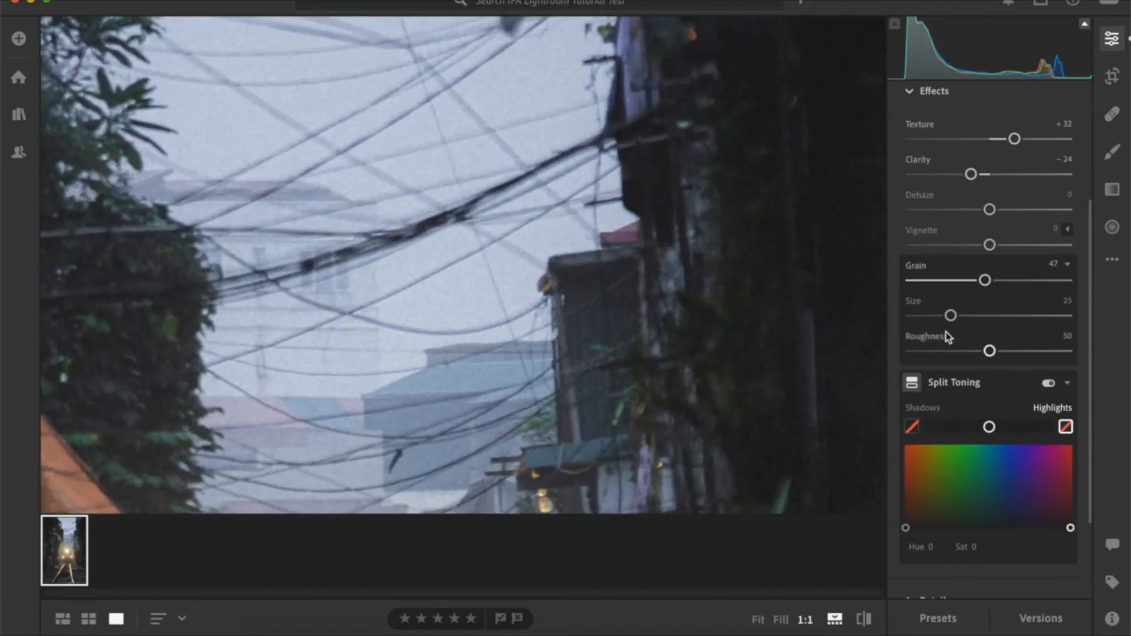
pyautogui.moveTo(951, 316); pyautogui.dragTo(1127, 339)
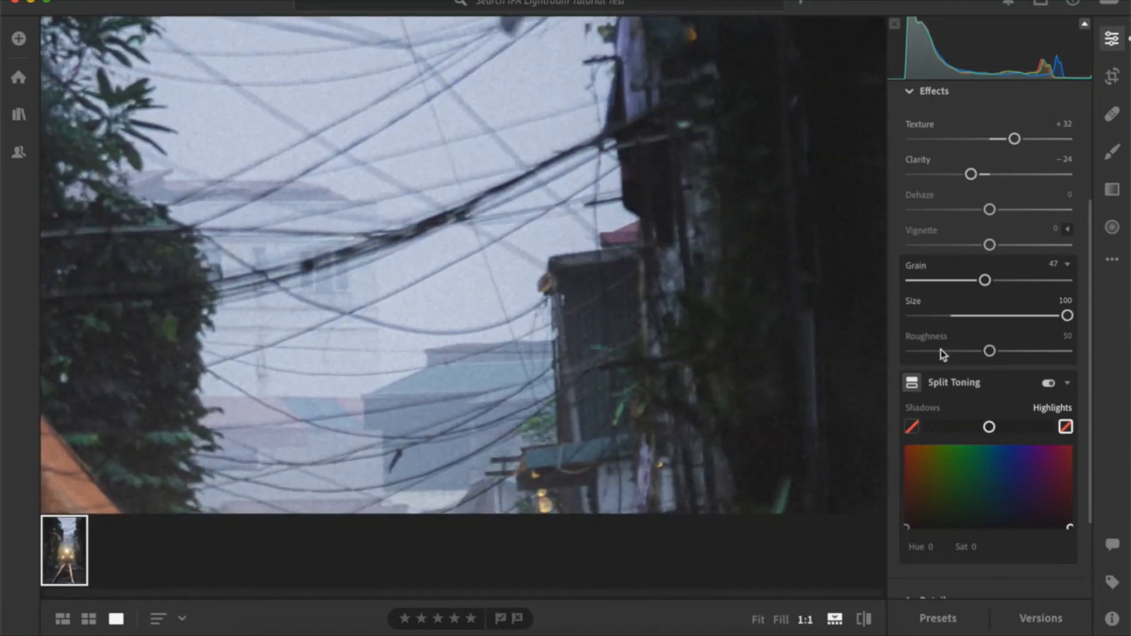
pyautogui.moveTo(990, 351); pyautogui.dragTo(1068, 351)
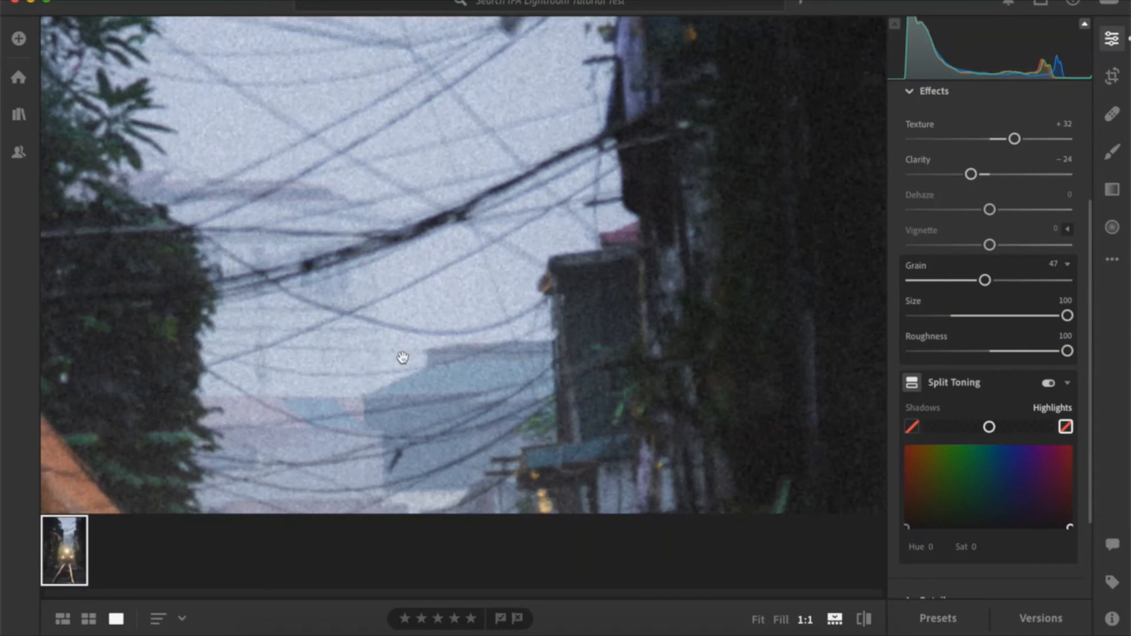
pyautogui.click(480, 343)
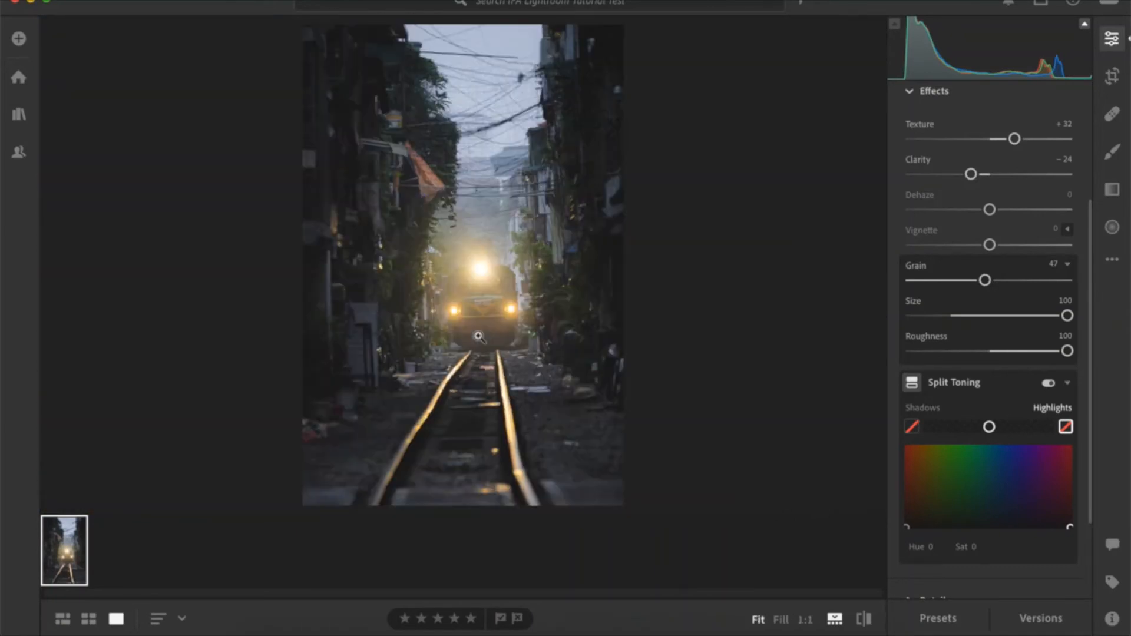
pyautogui.click(515, 169)
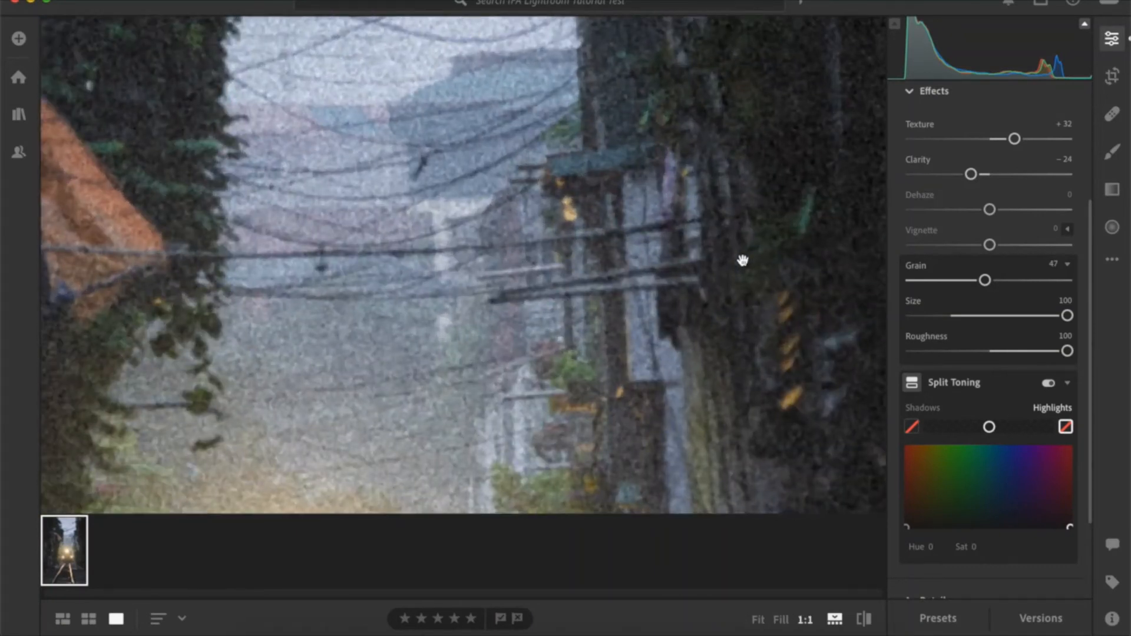
# Reduce the grain roughness to 63 and the grain size to 39, and check the whole photo
pyautogui.moveTo(1068, 351); pyautogui.dragTo(1010, 351)
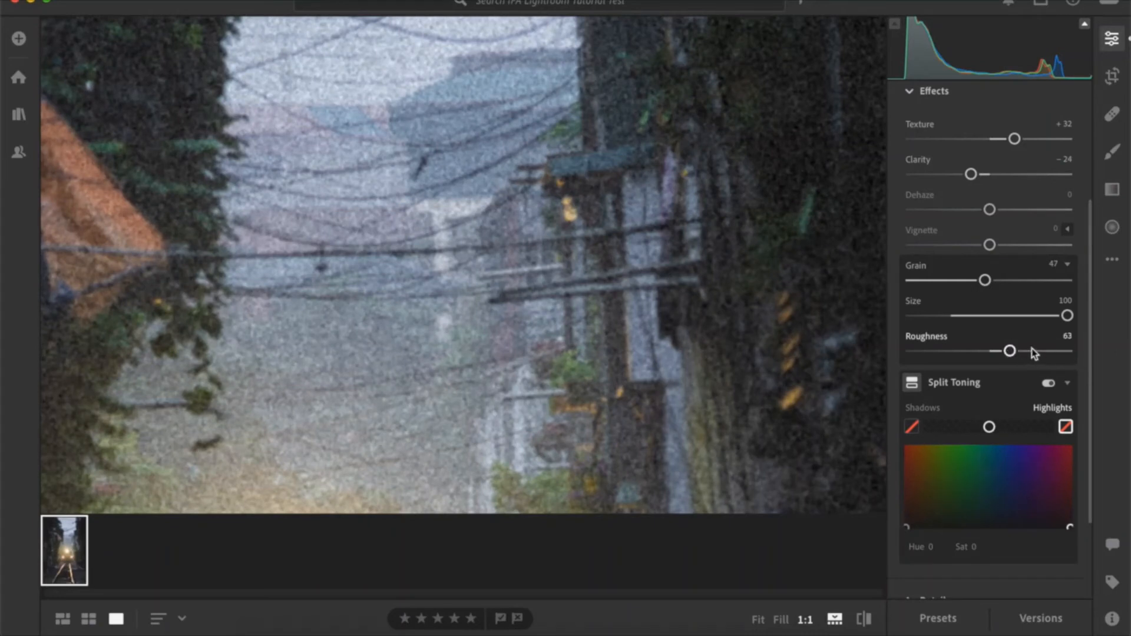
pyautogui.moveTo(1065, 318); pyautogui.dragTo(973, 316)
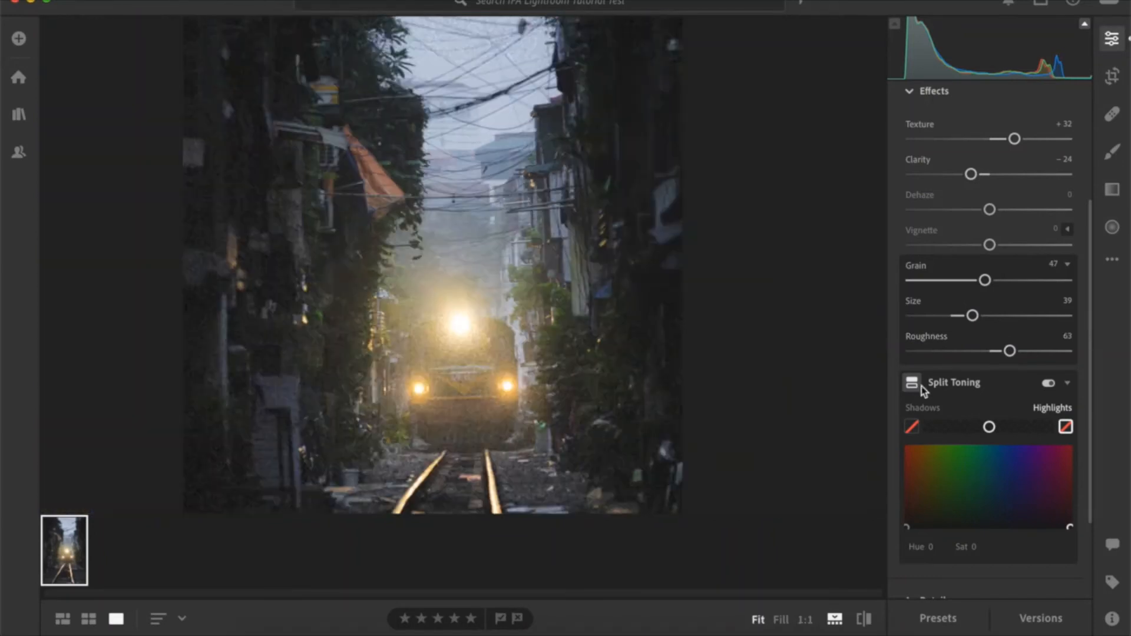
pyautogui.click(730, 328)
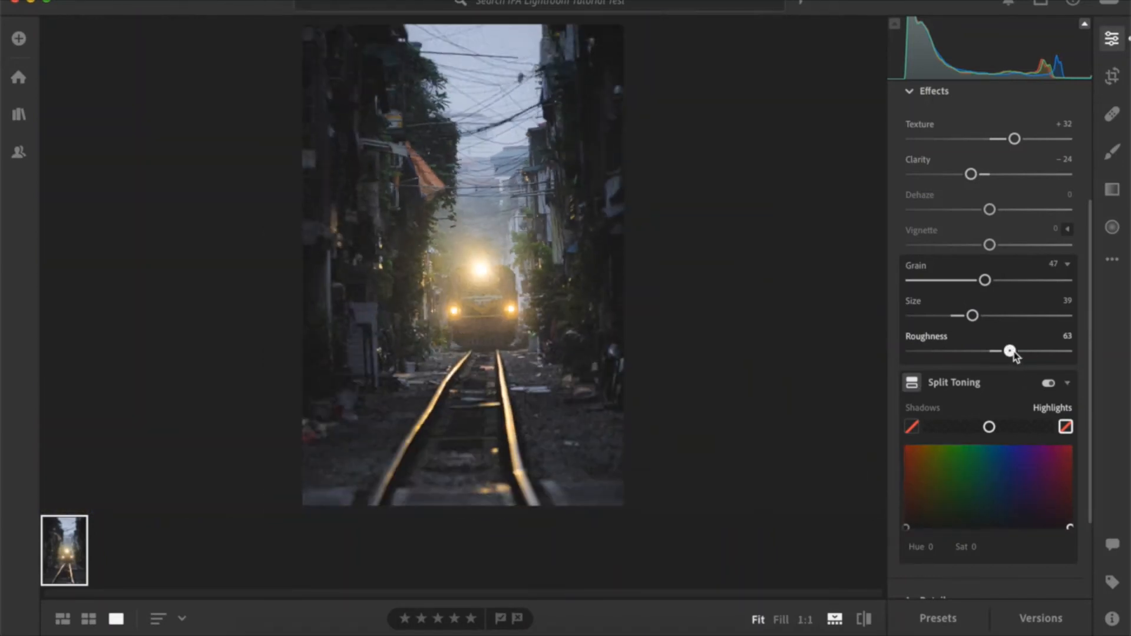
pyautogui.moveTo(1012, 351)
pyautogui.mouseDown()
pyautogui.moveTo(980, 352)
pyautogui.moveTo(1011, 352)
pyautogui.mouseUp()
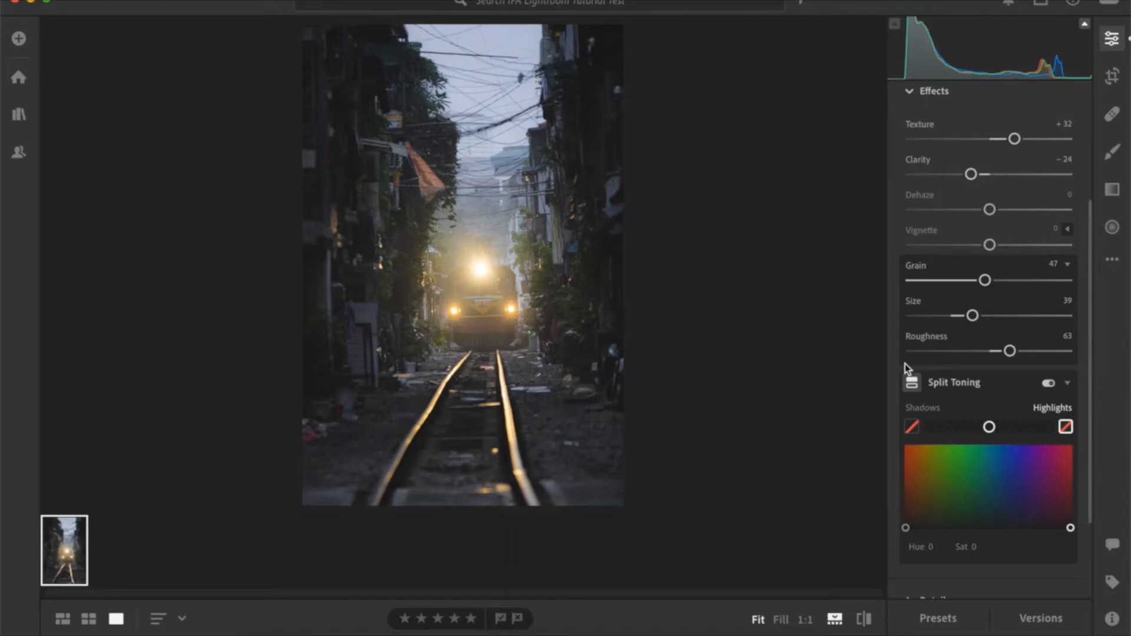
# Try strong split toning with red shadows and purple highlights (hue 256, saturation 100), mute the shadows to olive and remove the highlight tint
pyautogui.scroll(-3, 1020, 308)
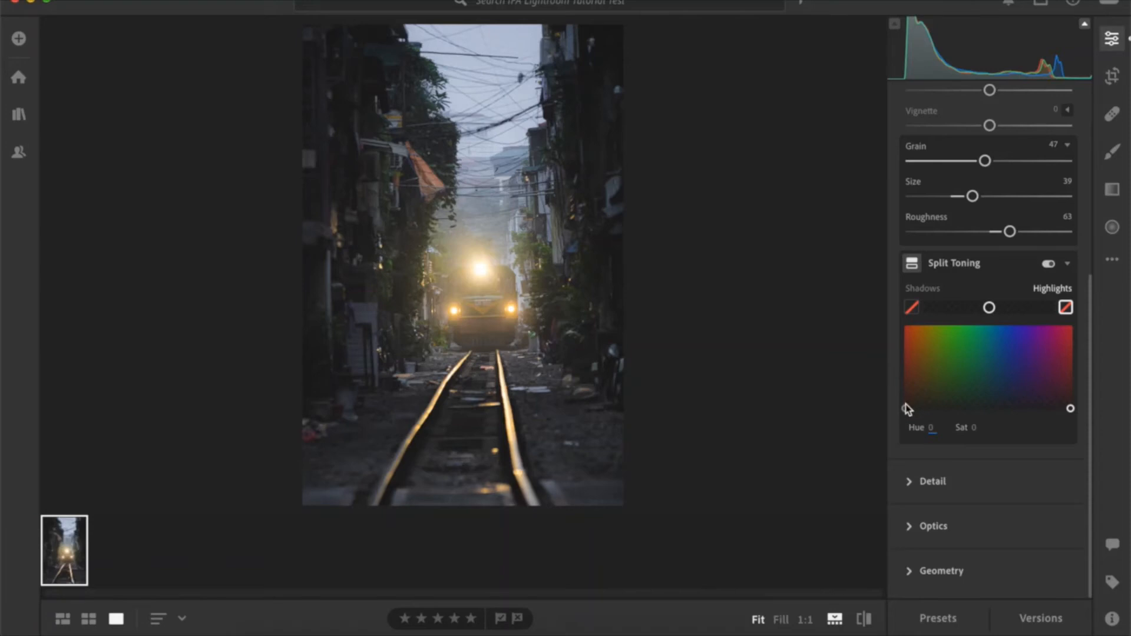
pyautogui.moveTo(907, 409); pyautogui.dragTo(1044, 329)
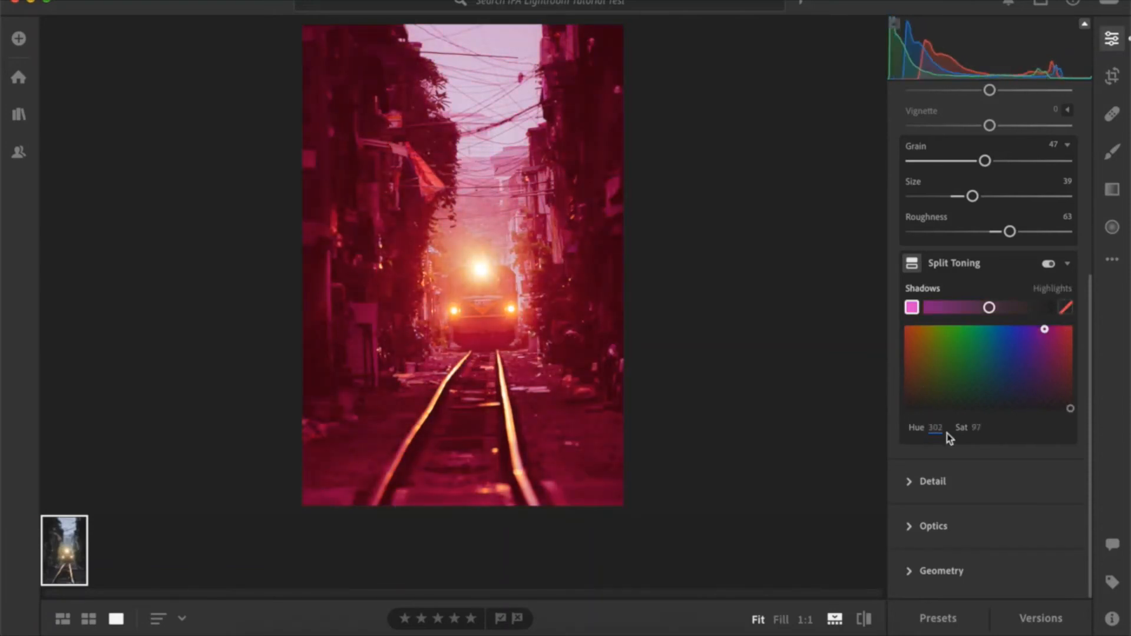
pyautogui.moveTo(947, 434); pyautogui.dragTo(891, 225)
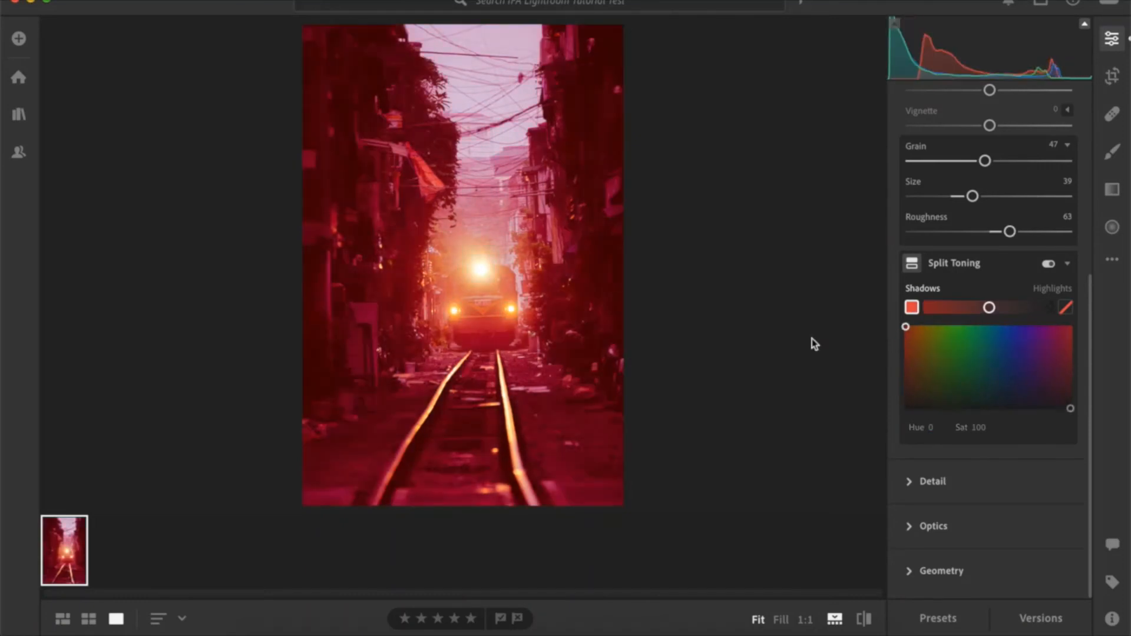
pyautogui.moveTo(1070, 409); pyautogui.dragTo(1025, 322)
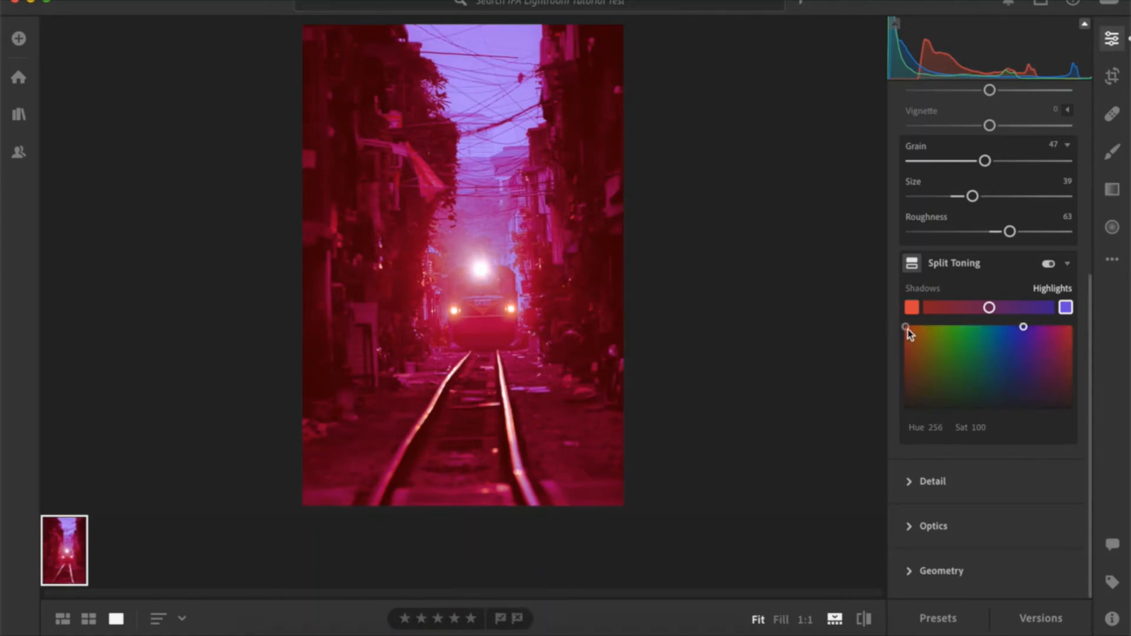
pyautogui.moveTo(907, 330); pyautogui.dragTo(936, 383)
pyautogui.moveTo(1024, 329); pyautogui.dragTo(1071, 408)
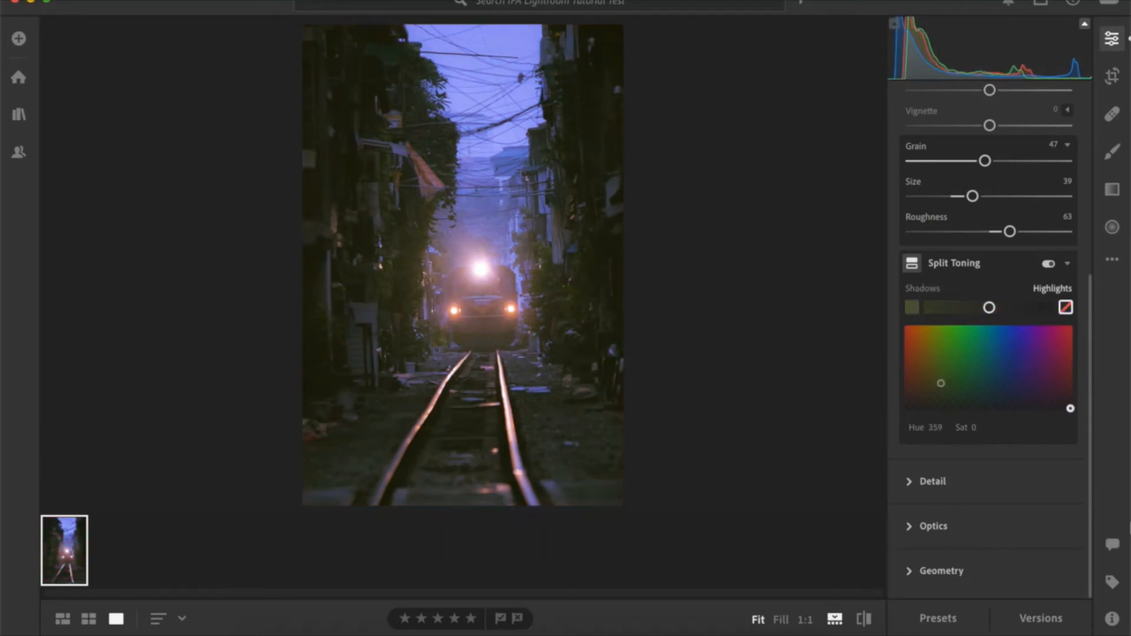
# Split-tone the shadows muted blue and the highlights green at hue 101, saturation 35, with the balance slightly toward the shadows
pyautogui.moveTo(943, 384)
pyautogui.mouseDown()
pyautogui.moveTo(995, 376)
pyautogui.moveTo(1005, 354)
pyautogui.moveTo(1011, 404)
pyautogui.moveTo(1071, 408)
pyautogui.moveTo(951, 358)
pyautogui.moveTo(949, 389)
pyautogui.moveTo(950, 374)
pyautogui.moveTo(960, 389)
pyautogui.moveTo(962, 377)
pyautogui.moveTo(954, 355)
pyautogui.moveTo(949, 386)
pyautogui.mouseUp()
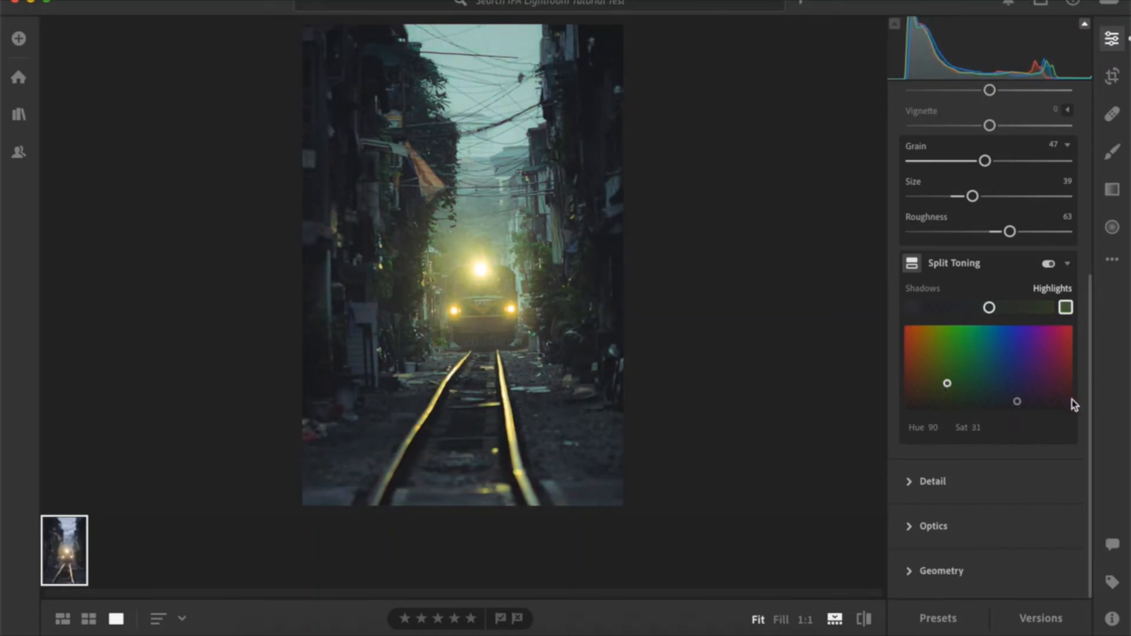
pyautogui.moveTo(1018, 401)
pyautogui.mouseDown()
pyautogui.moveTo(1057, 409)
pyautogui.moveTo(996, 403)
pyautogui.moveTo(1011, 396)
pyautogui.mouseUp()
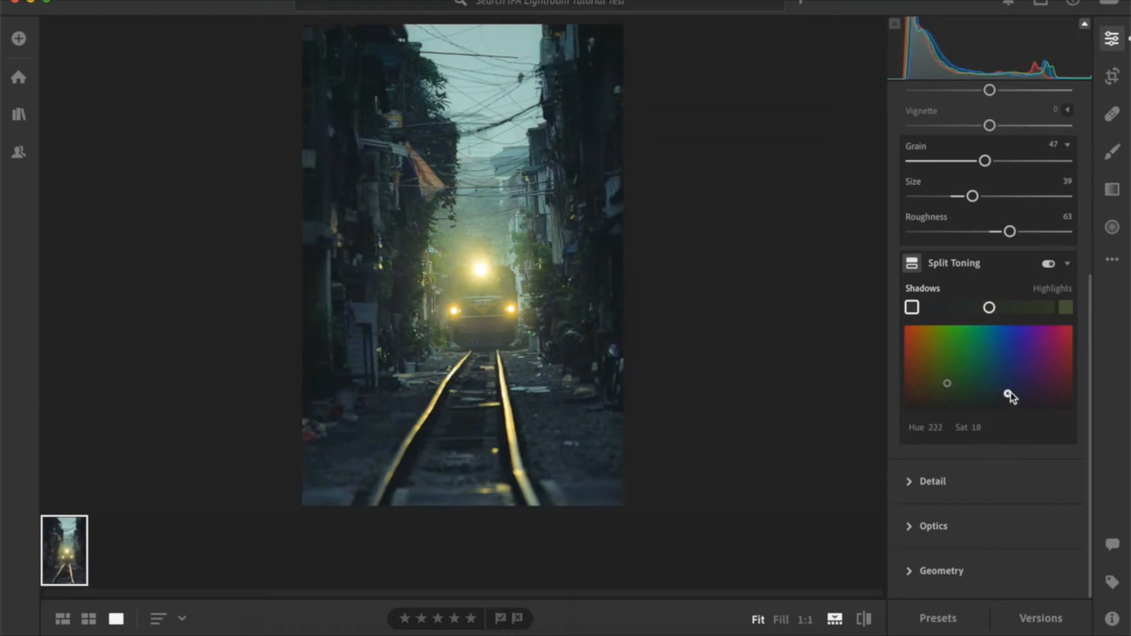
pyautogui.moveTo(939, 381); pyautogui.dragTo(939, 375)
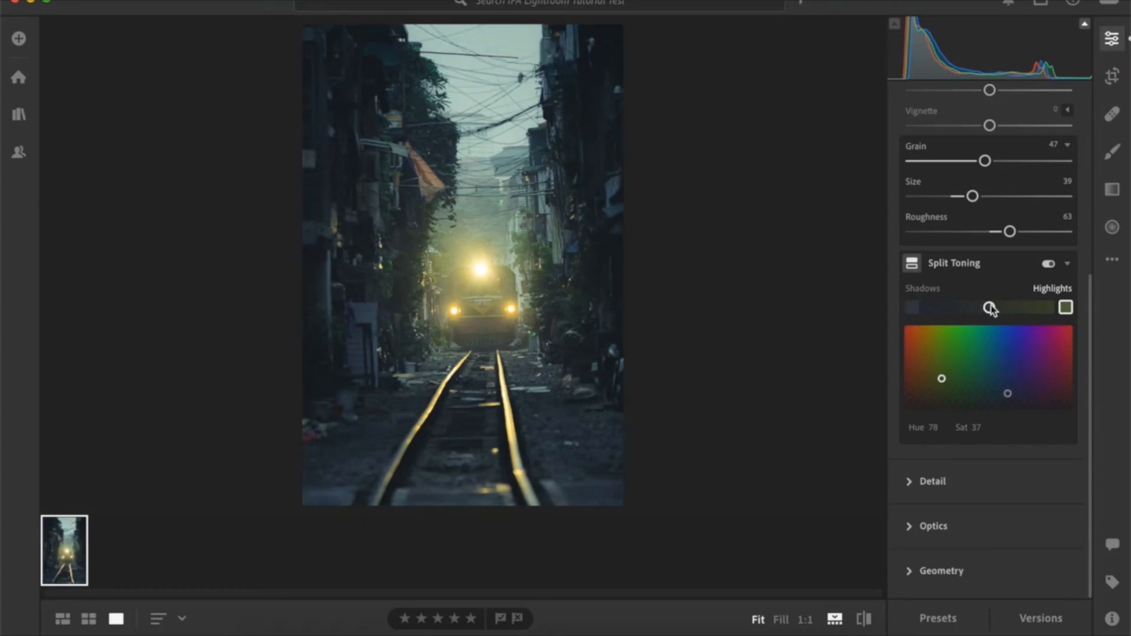
pyautogui.moveTo(989, 307)
pyautogui.mouseDown()
pyautogui.moveTo(950, 308)
pyautogui.moveTo(1035, 308)
pyautogui.moveTo(985, 317)
pyautogui.mouseUp()
pyautogui.moveTo(1007, 395)
pyautogui.mouseDown()
pyautogui.moveTo(1000, 410)
pyautogui.moveTo(1000, 393)
pyautogui.moveTo(940, 378)
pyautogui.moveTo(952, 380)
pyautogui.mouseUp()
pyautogui.moveTo(982, 305)
pyautogui.mouseDown()
pyautogui.moveTo(964, 304)
pyautogui.moveTo(981, 312)
pyautogui.mouseUp()
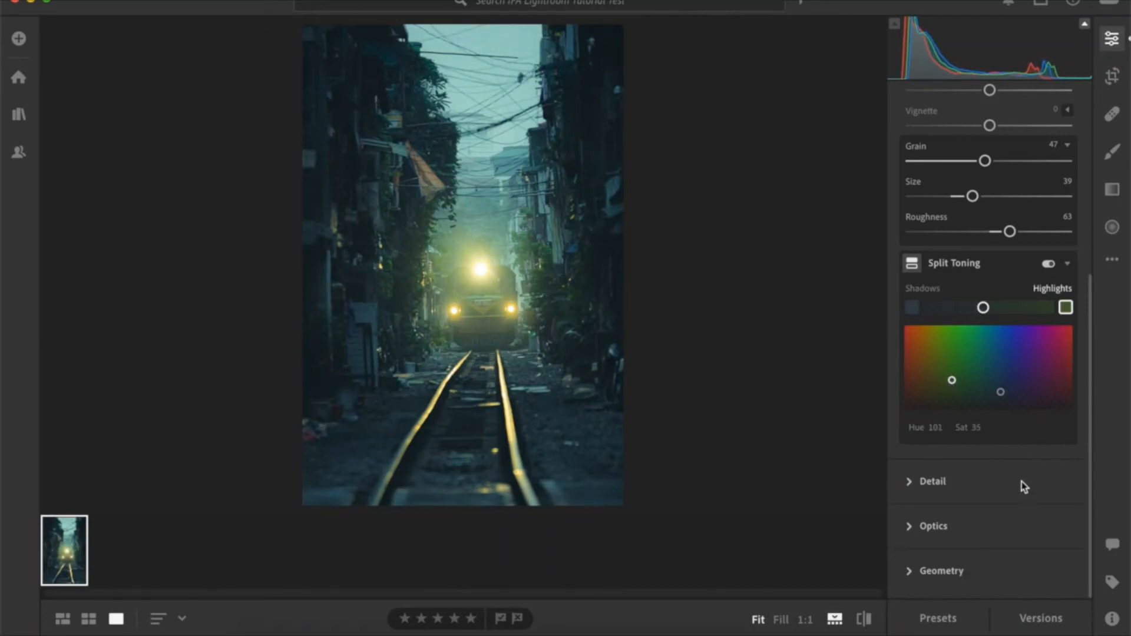
# Try a sharpening of 150 in the Detail settings and restore its default
pyautogui.click(978, 500)
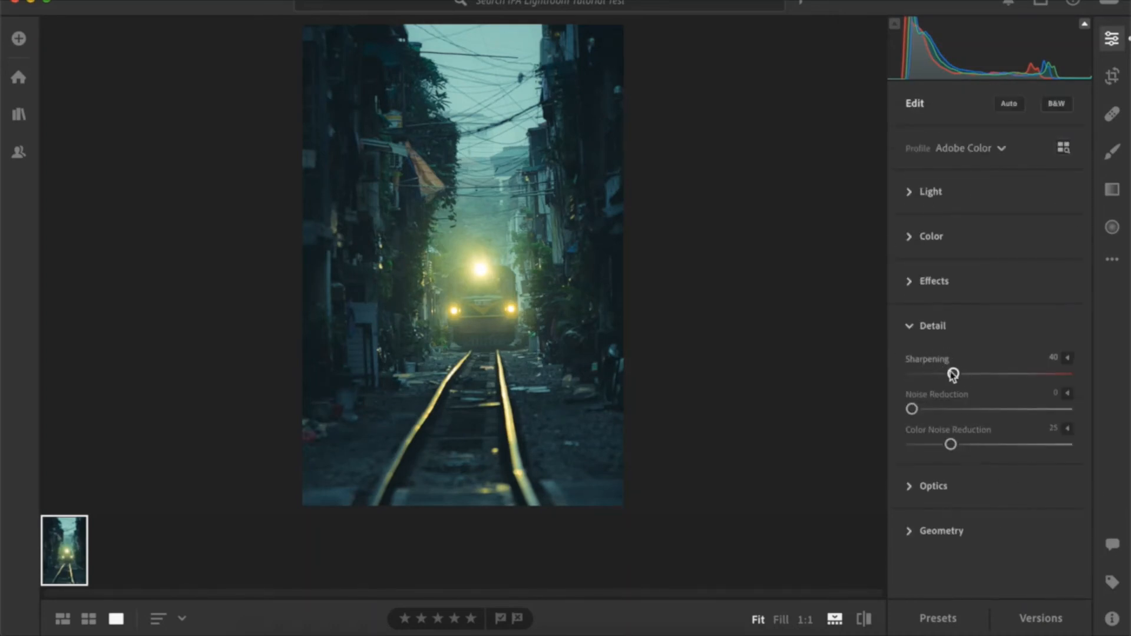
pyautogui.moveTo(953, 374); pyautogui.dragTo(1101, 372)
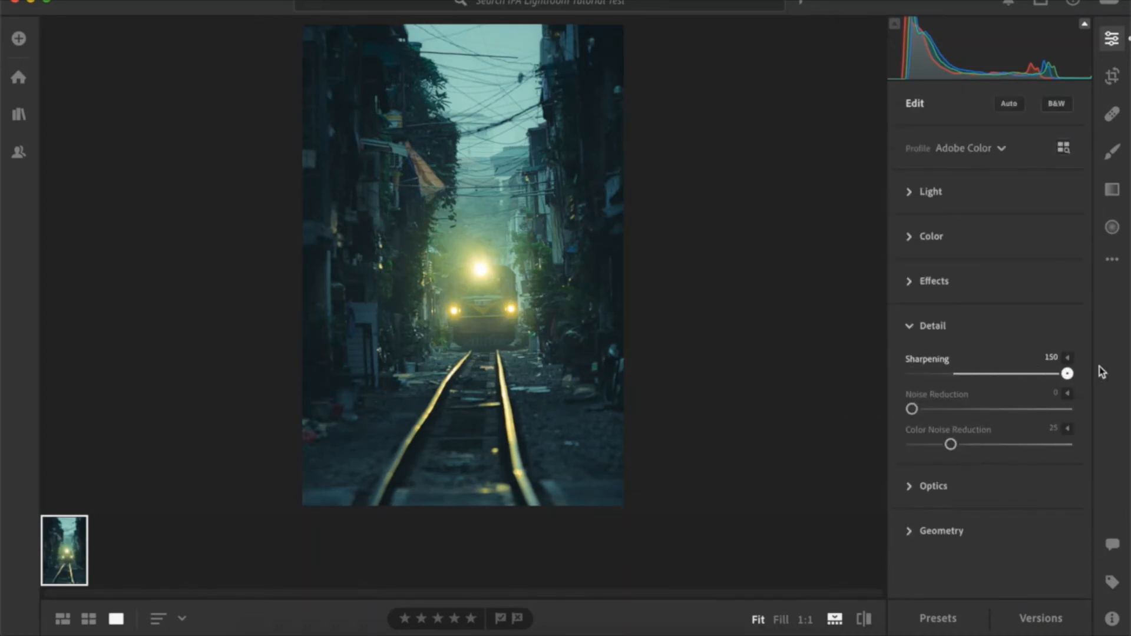
pyautogui.doubleClick(1067, 373)
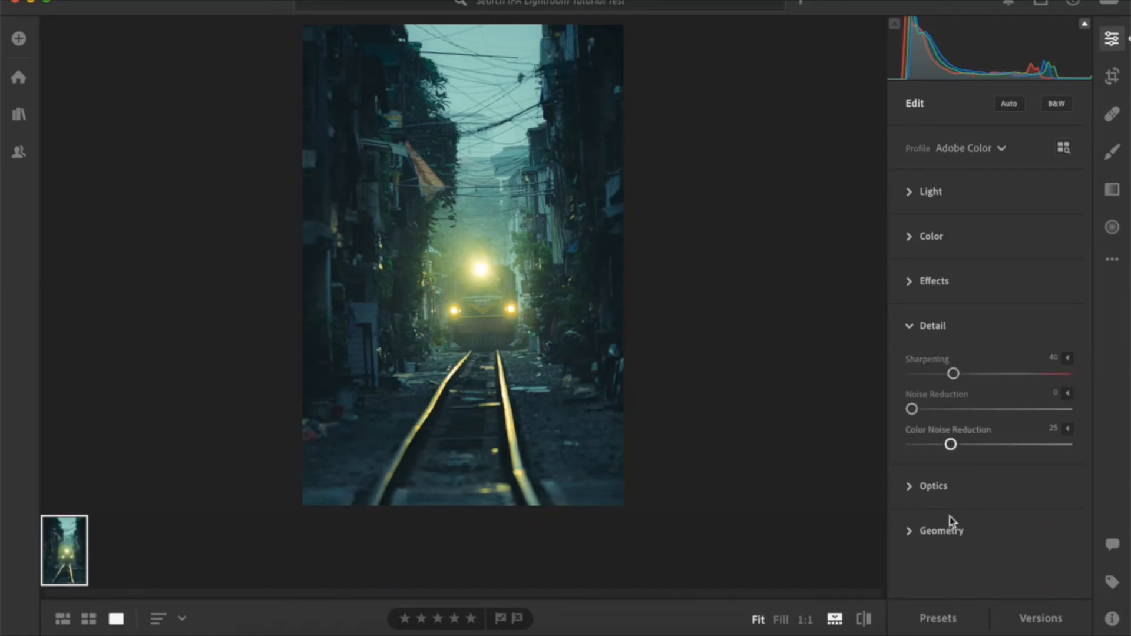
# Inspect the overhead wires and hazy background for noise at 1:1, and return to the whole photo
pyautogui.click(519, 146)
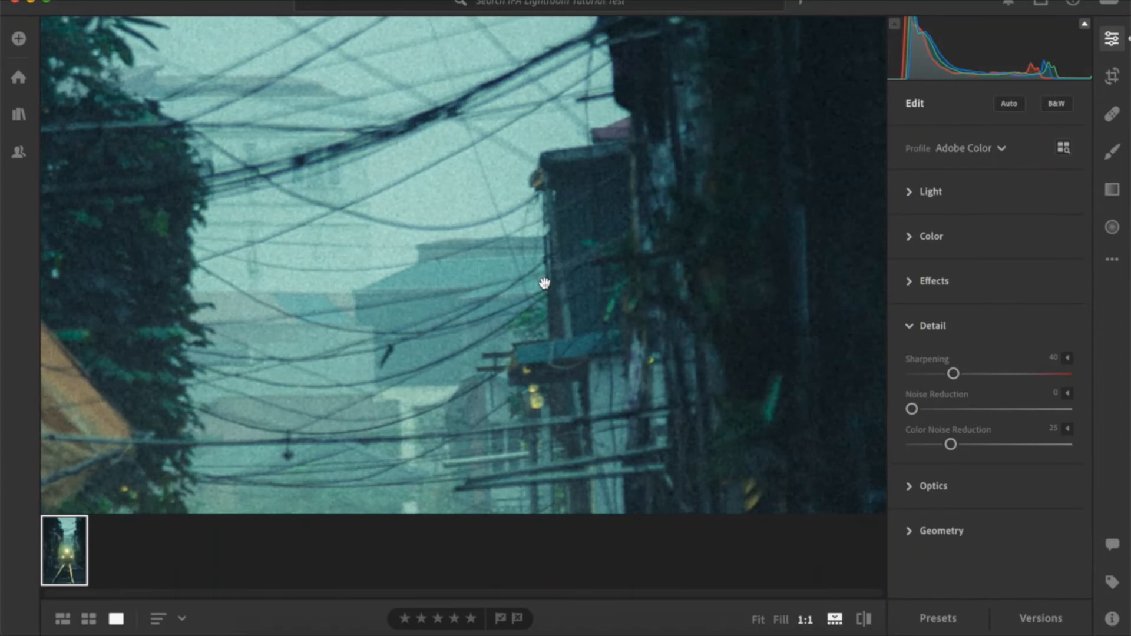
pyautogui.click(543, 284)
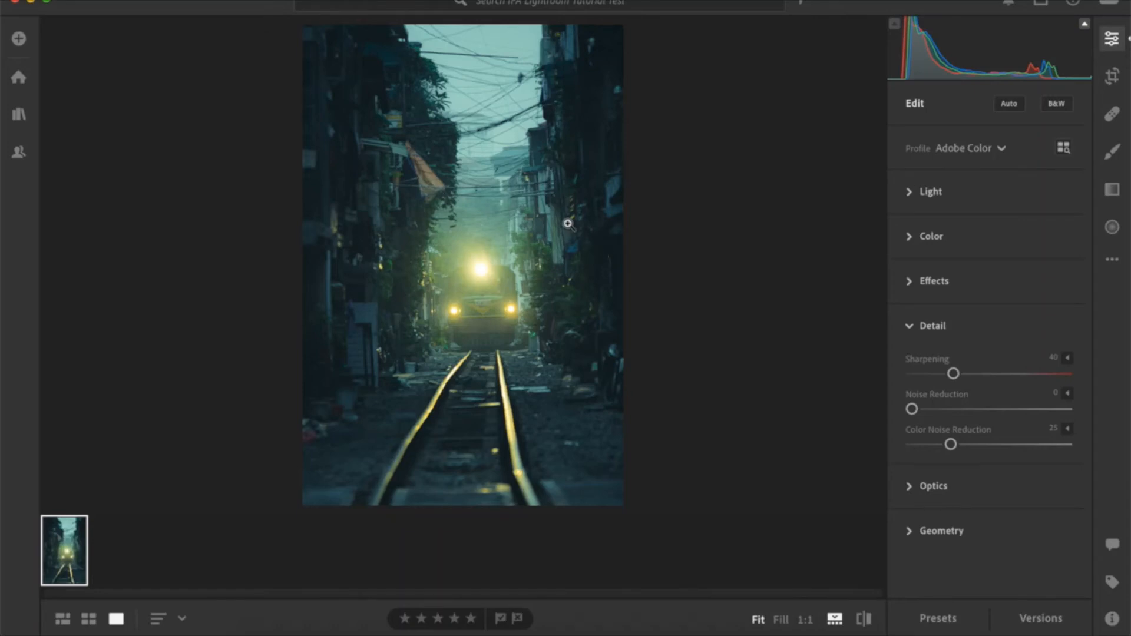
pyautogui.click(515, 195)
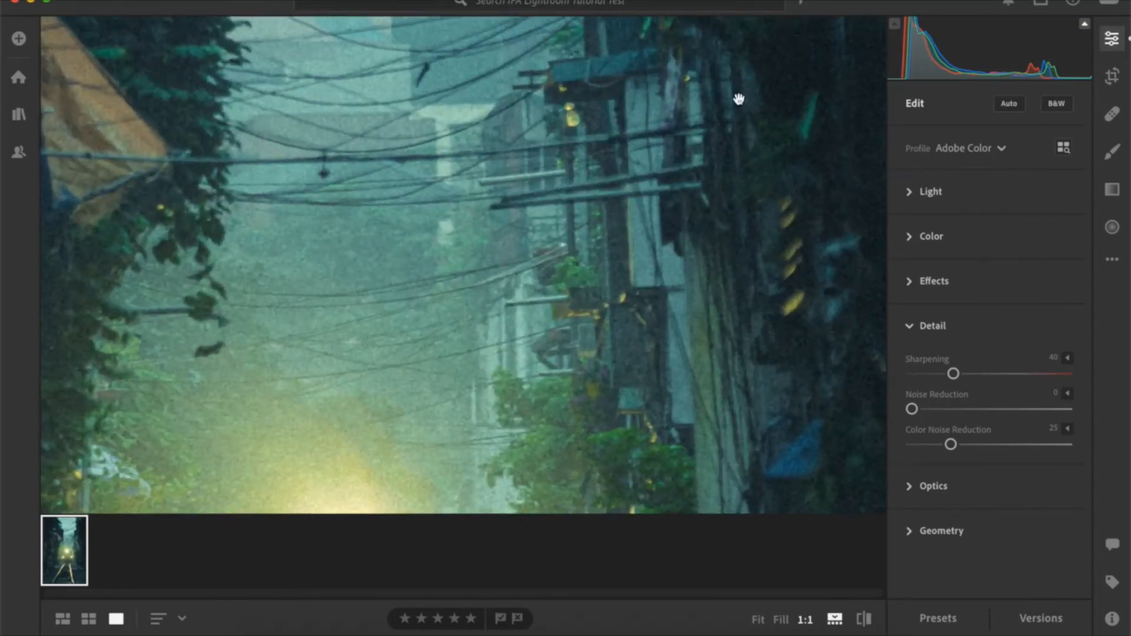
pyautogui.click(586, 274)
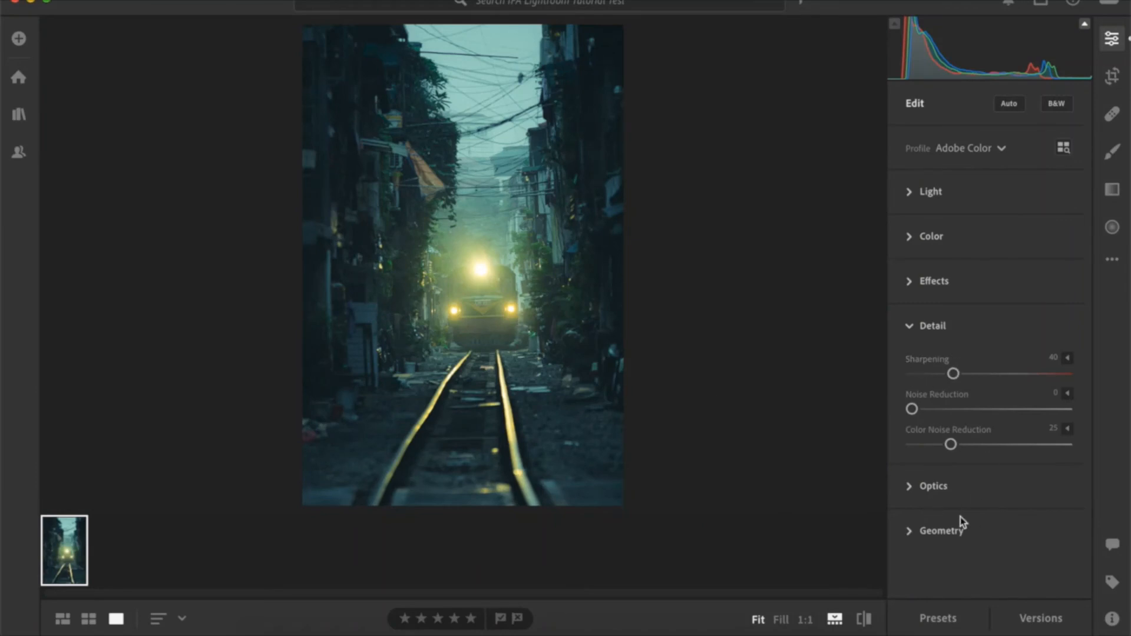
# Turn on Remove Chromatic Aberration in the Optics settings
pyautogui.click(946, 483)
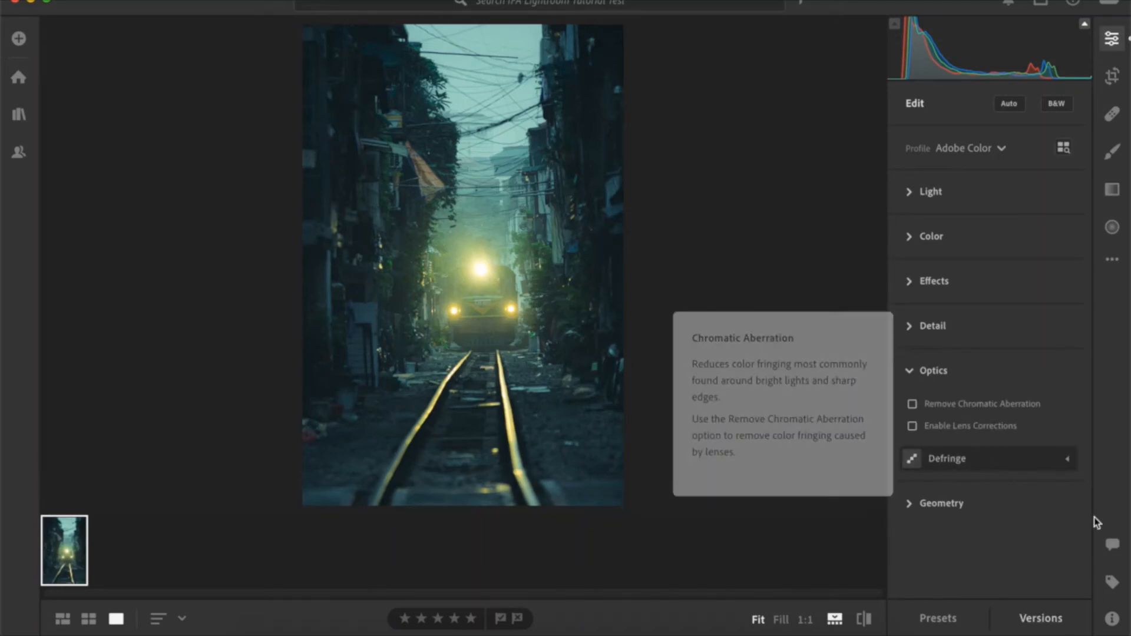
pyautogui.click(912, 404)
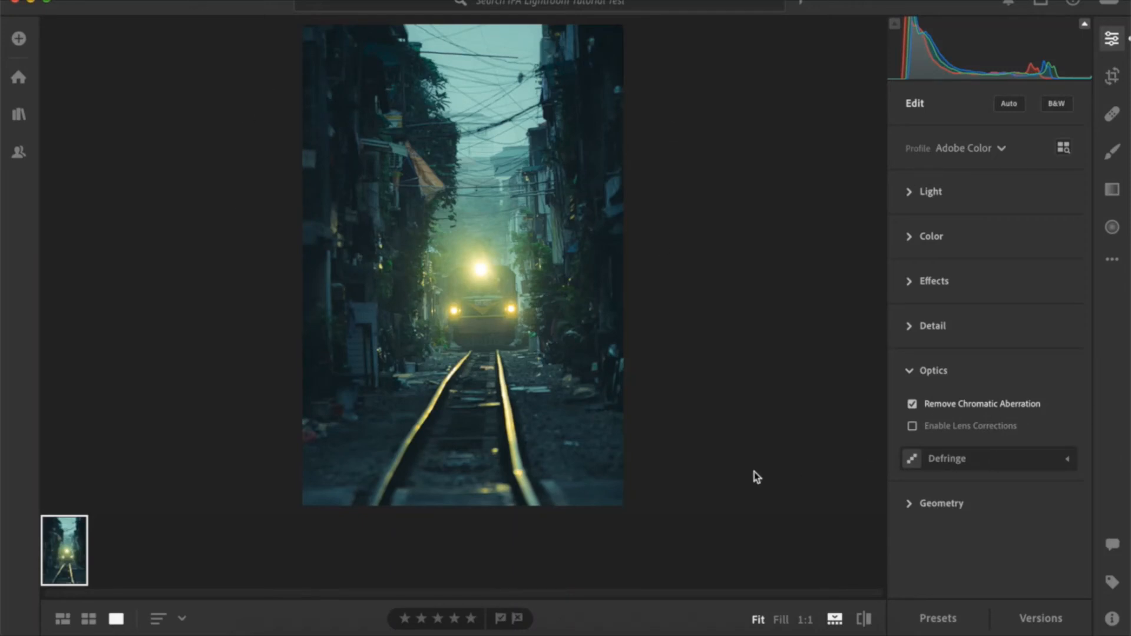
# Try a geometry distortion of -100 on the photo, reset it, and test the scale control
pyautogui.click(935, 506)
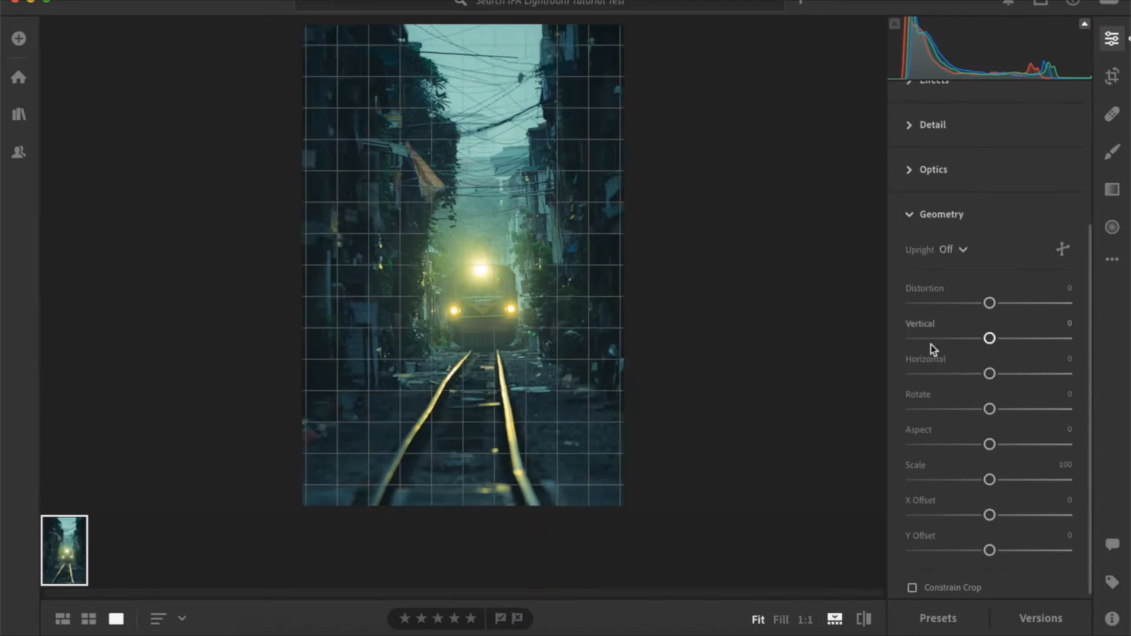
pyautogui.moveTo(990, 304); pyautogui.dragTo(735, 321)
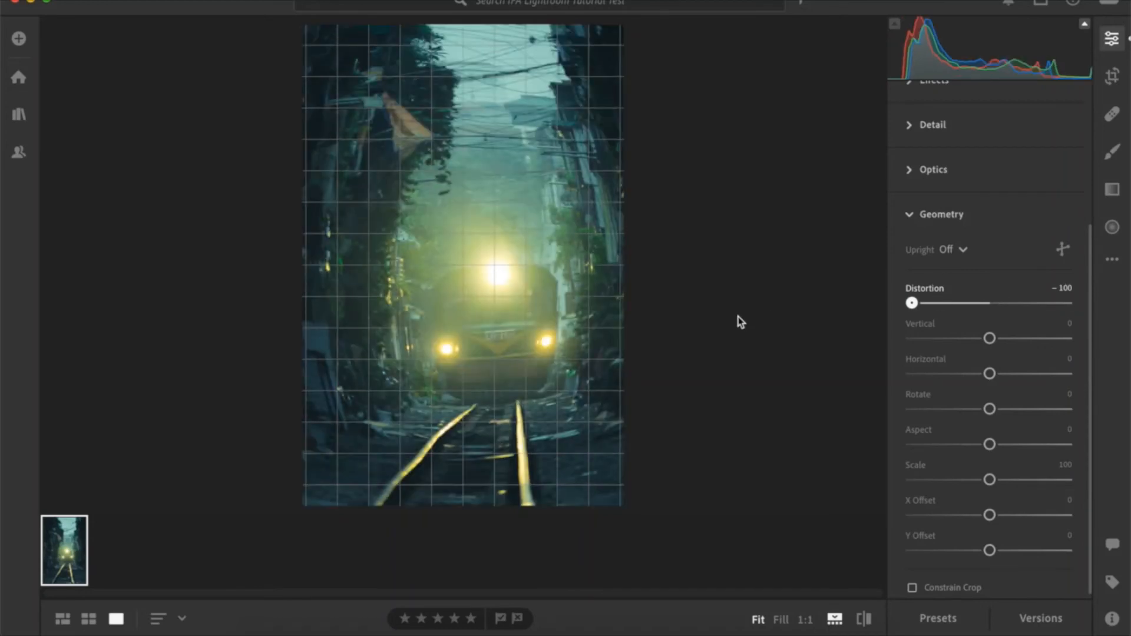
pyautogui.doubleClick(911, 303)
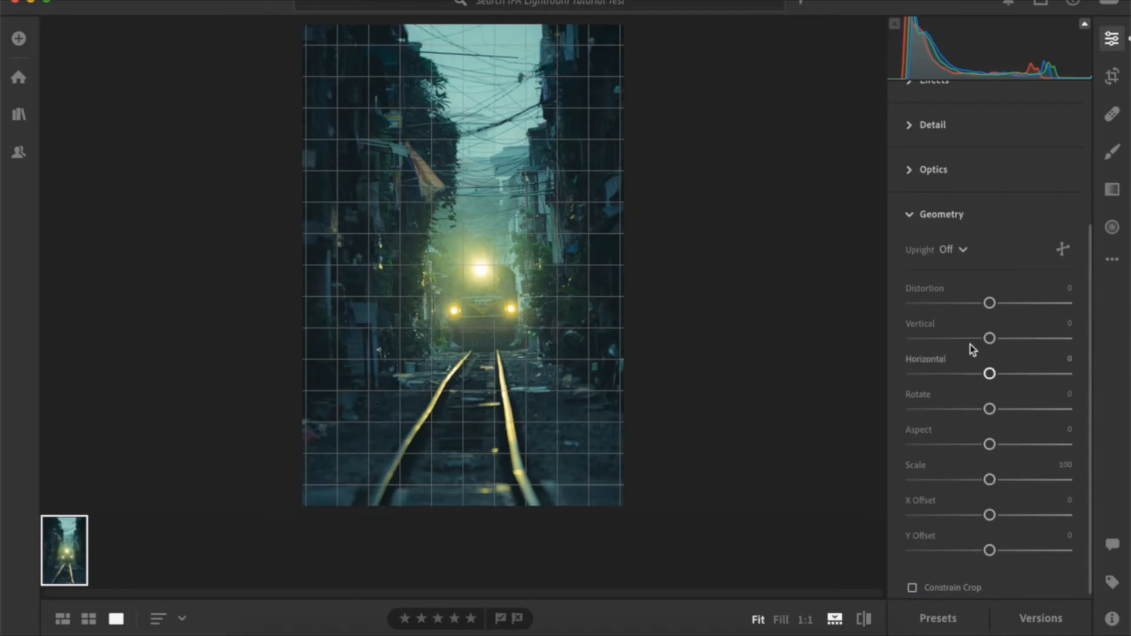
pyautogui.moveTo(990, 479)
pyautogui.mouseDown()
pyautogui.moveTo(1020, 479)
pyautogui.moveTo(989, 481)
pyautogui.mouseUp()
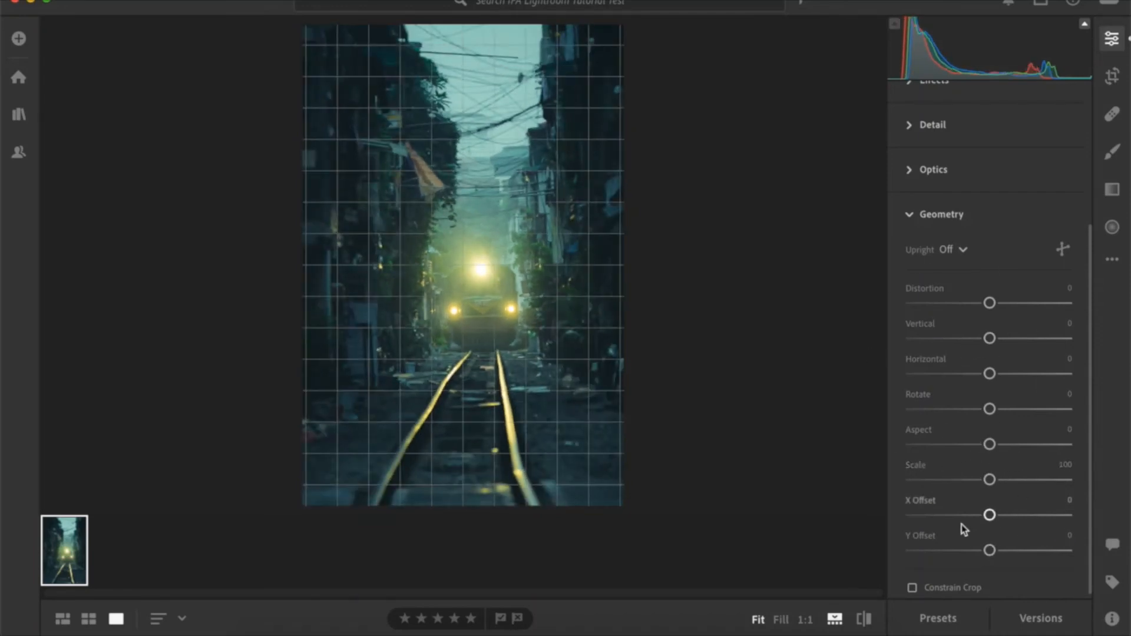
# Crop the photo tighter in its original aspect ratio, trimming the upper left and centring the train, and apply the crop
pyautogui.click(1112, 77)
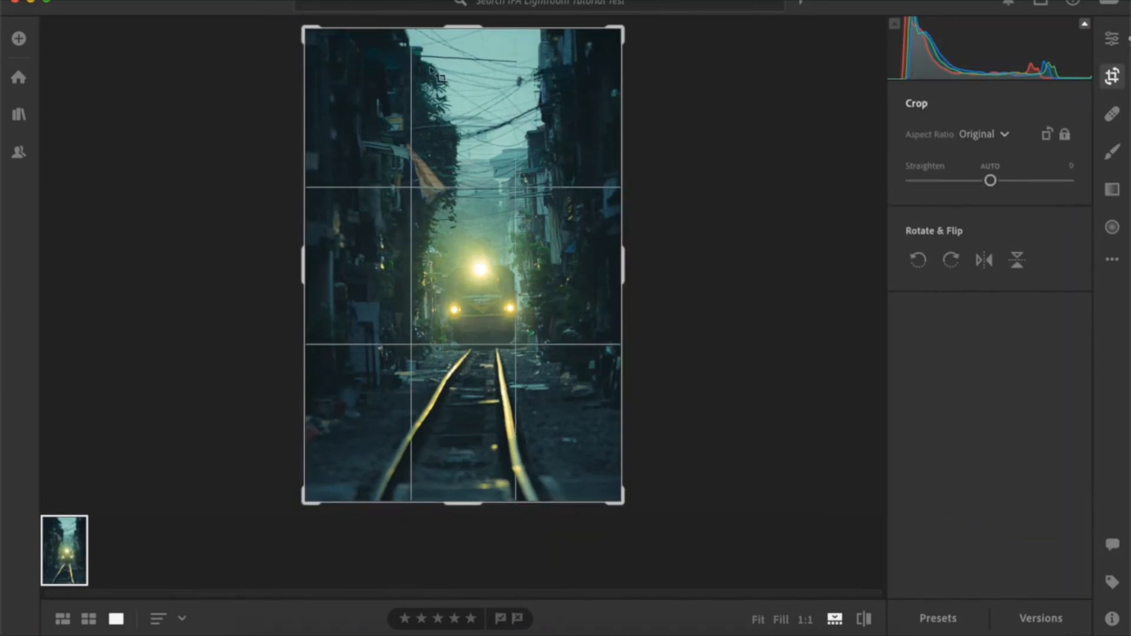
pyautogui.moveTo(304, 27); pyautogui.dragTo(322, 42)
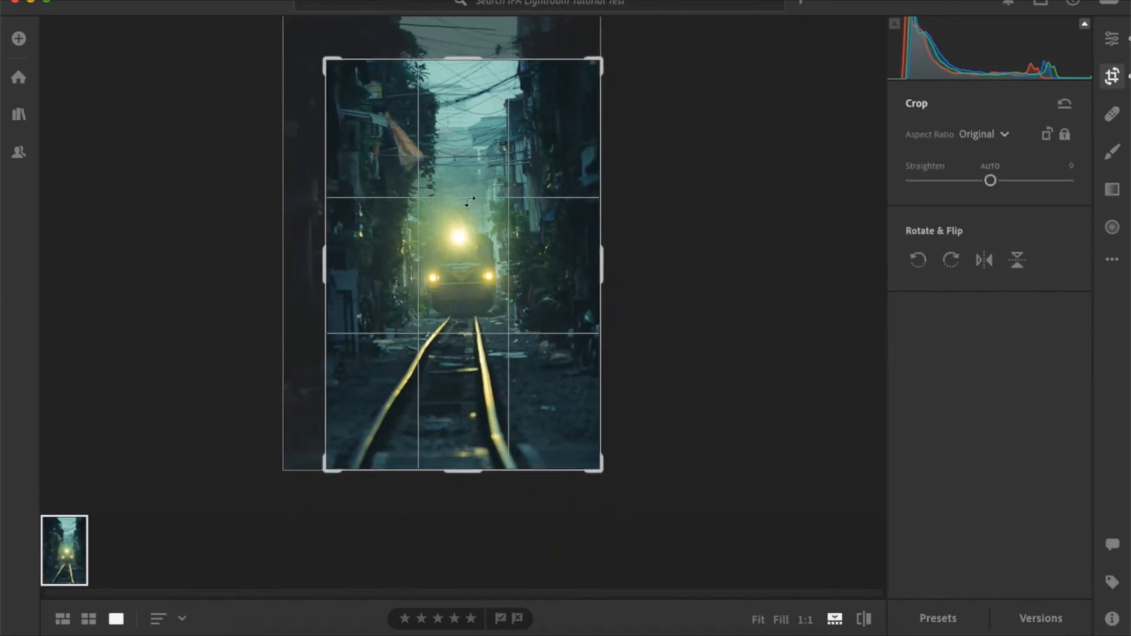
pyautogui.moveTo(469, 201)
pyautogui.mouseDown()
pyautogui.moveTo(478, 226)
pyautogui.moveTo(473, 213)
pyautogui.mouseUp()
pyautogui.click(1111, 39)
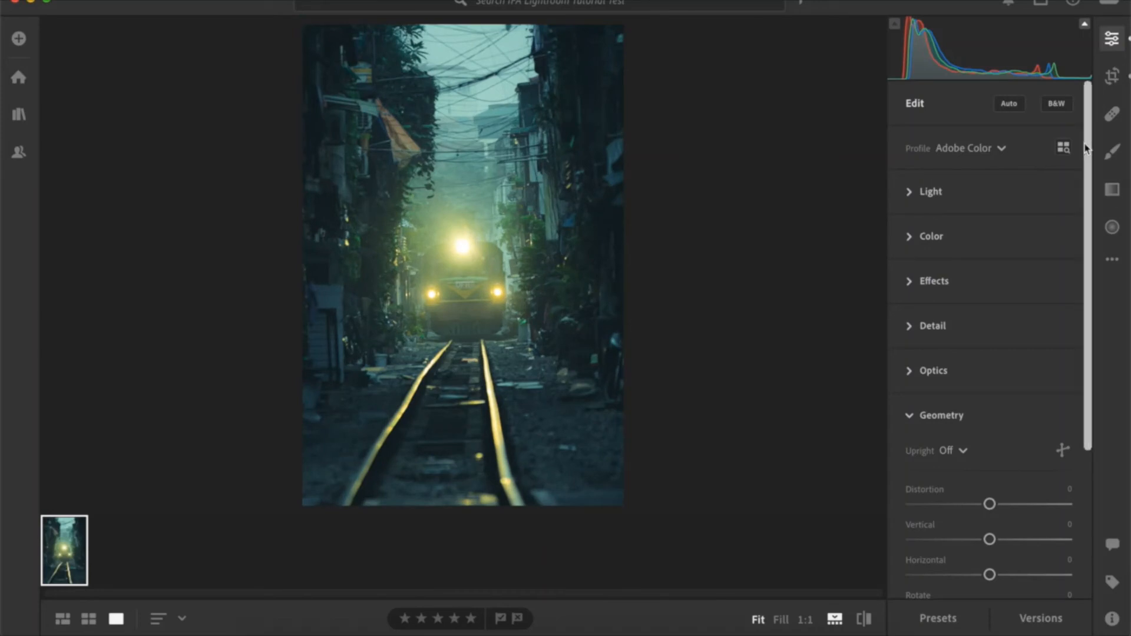
# Place a small radial gradient over the train's upper headlight, lower its clarity to -29, and return to the edit settings
pyautogui.click(1112, 228)
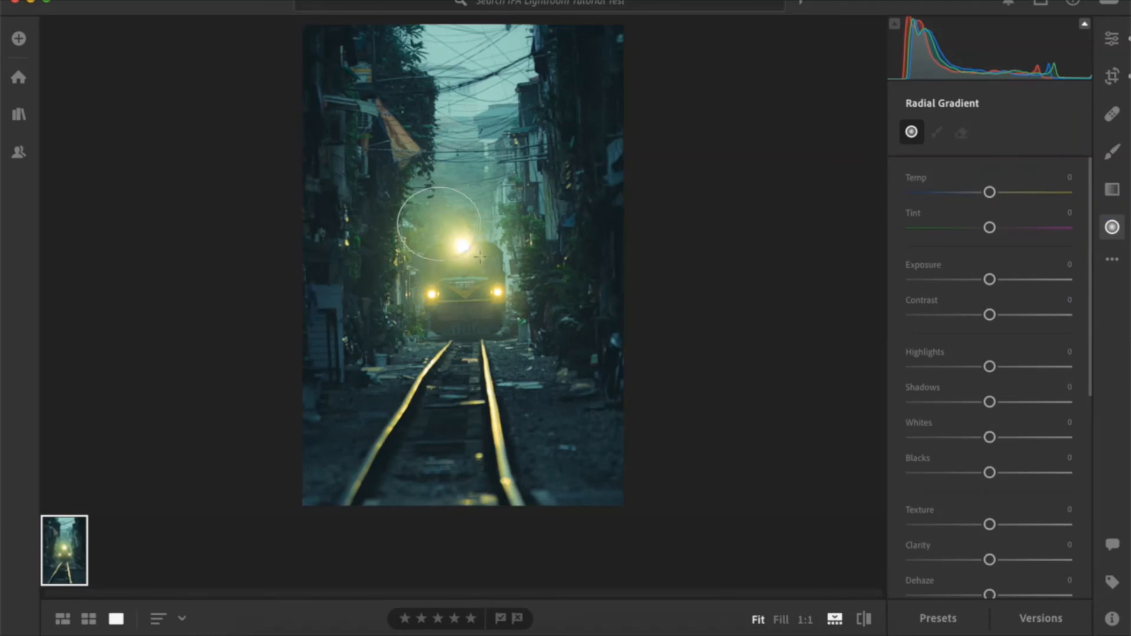
pyautogui.moveTo(439, 223)
pyautogui.mouseDown()
pyautogui.moveTo(466, 225)
pyautogui.moveTo(464, 245)
pyautogui.mouseUp()
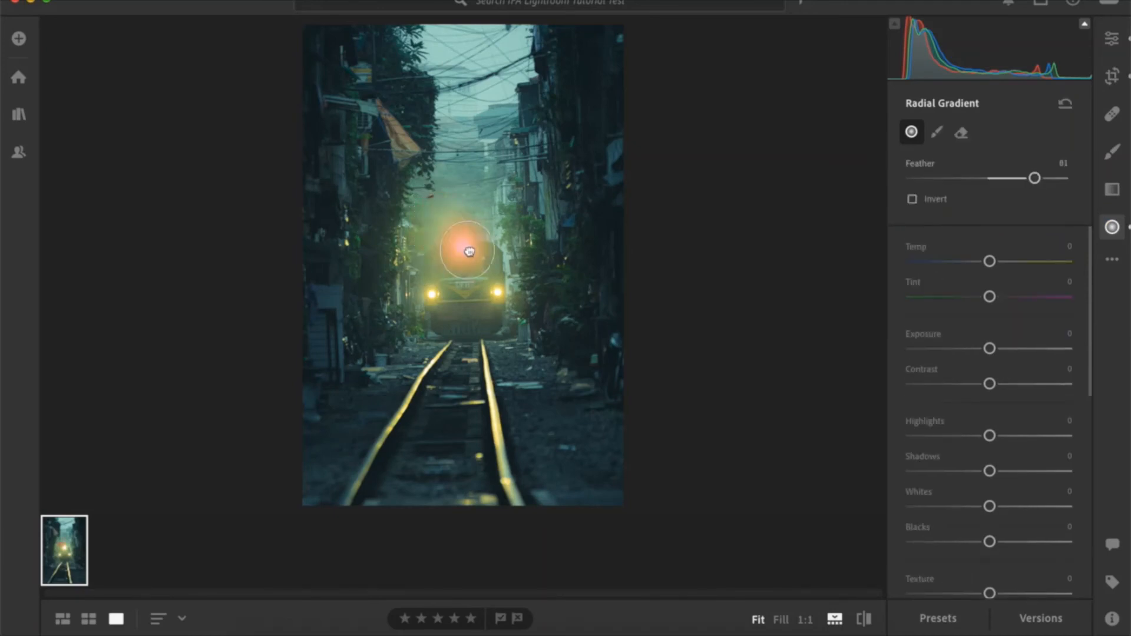
pyautogui.scroll(-15, 1014, 474)
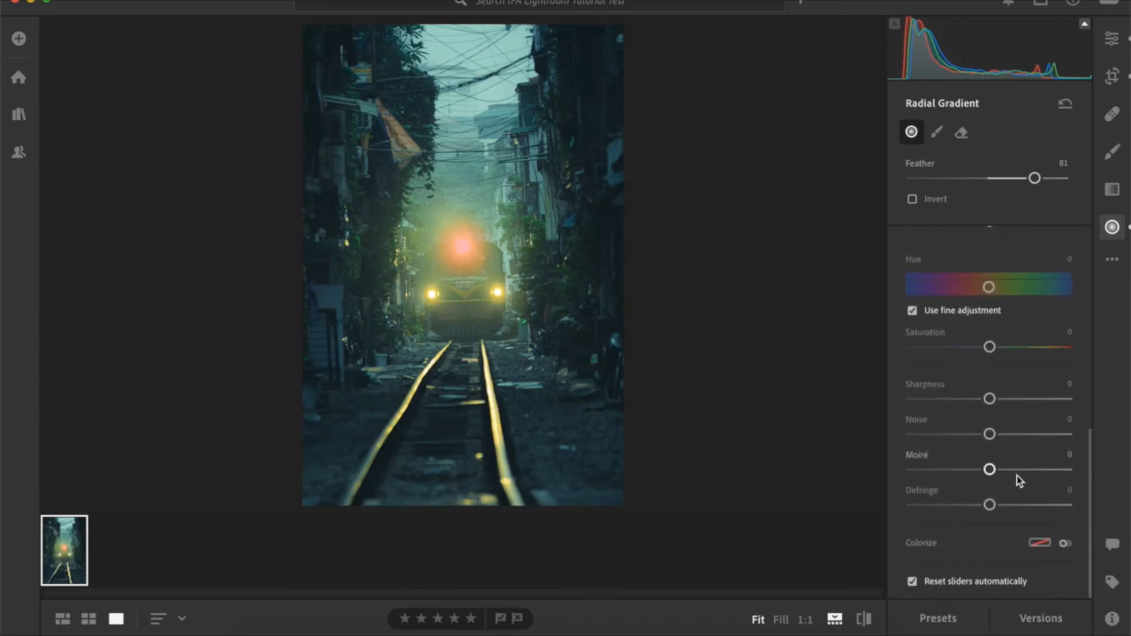
pyautogui.scroll(15, 1020, 481)
pyautogui.scroll(-5, 1019, 481)
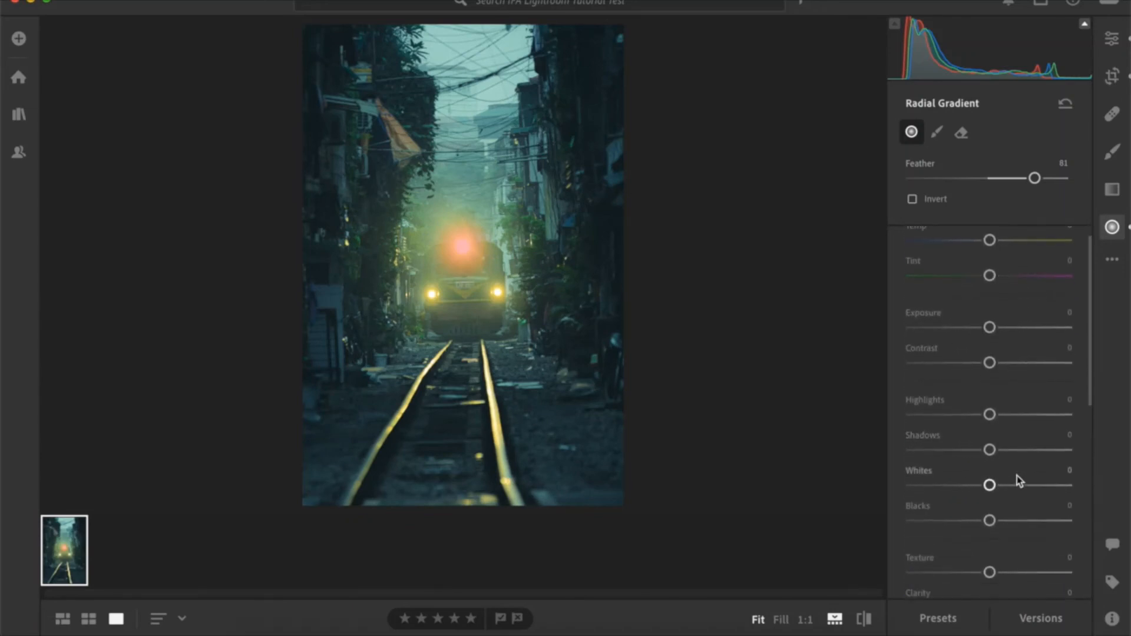
pyautogui.moveTo(991, 437)
pyautogui.mouseDown()
pyautogui.moveTo(914, 434)
pyautogui.moveTo(970, 434)
pyautogui.mouseUp()
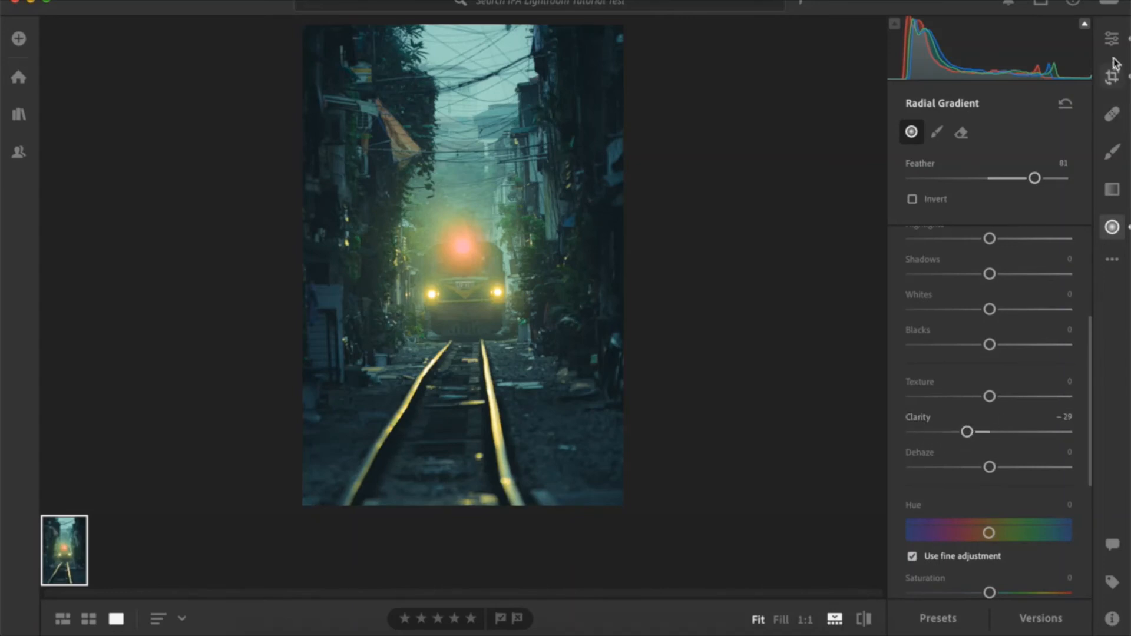
pyautogui.click(1112, 38)
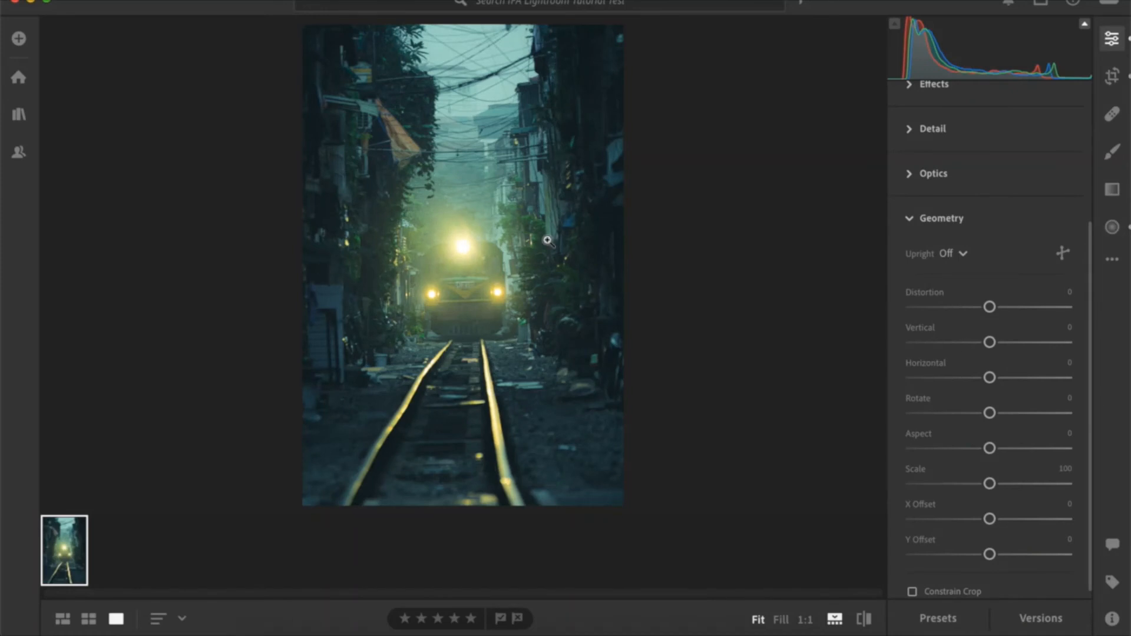
# Try radial gradient settings of contrast -77 and highlights -55
pyautogui.click(1112, 227)
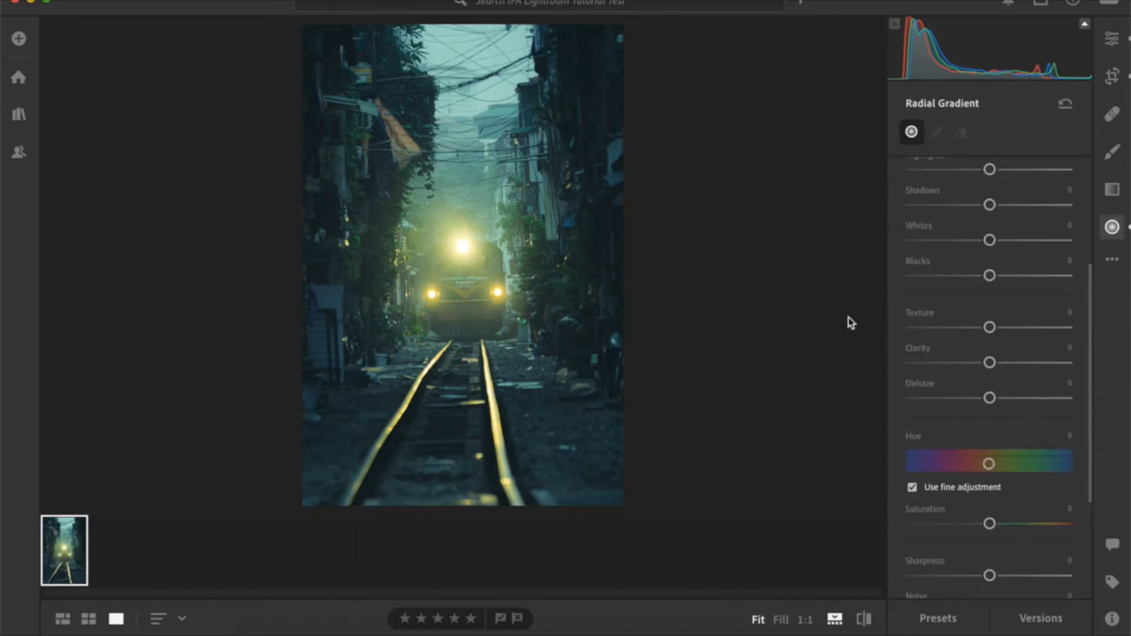
pyautogui.scroll(5, 1017, 280)
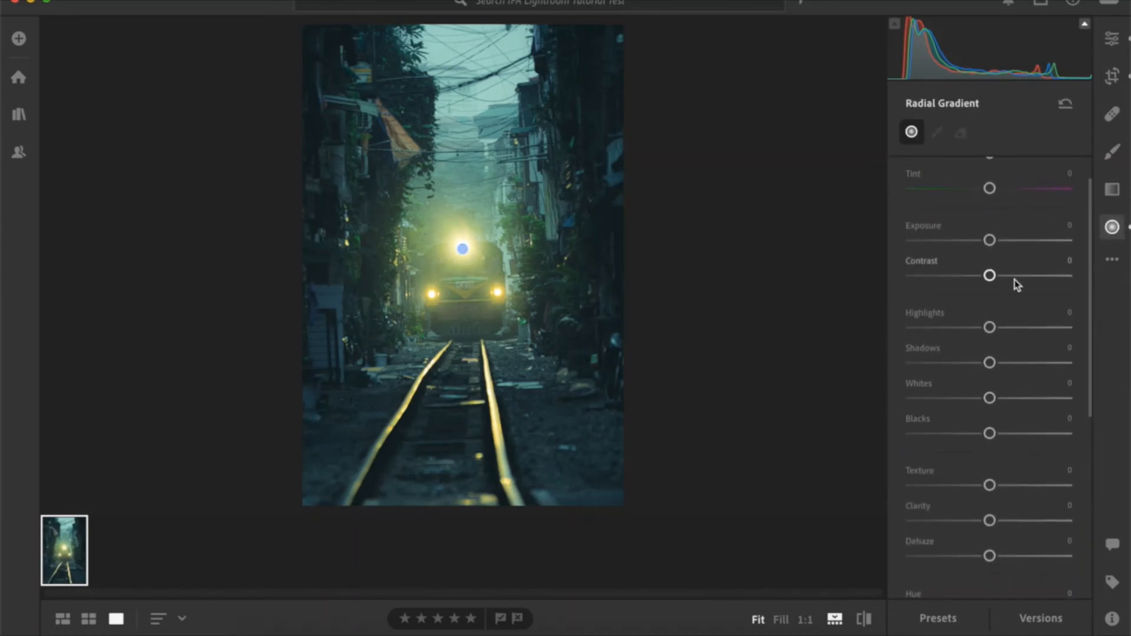
pyautogui.moveTo(1017, 280); pyautogui.dragTo(938, 277)
pyautogui.scroll(1, 998, 332)
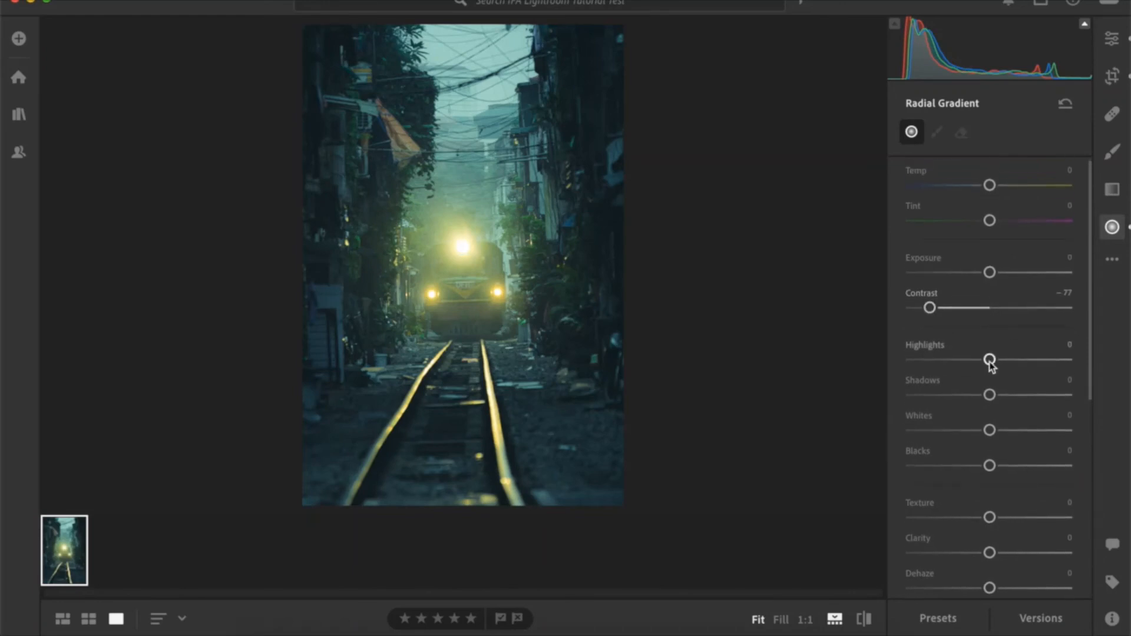
pyautogui.moveTo(928, 360); pyautogui.dragTo(946, 361)
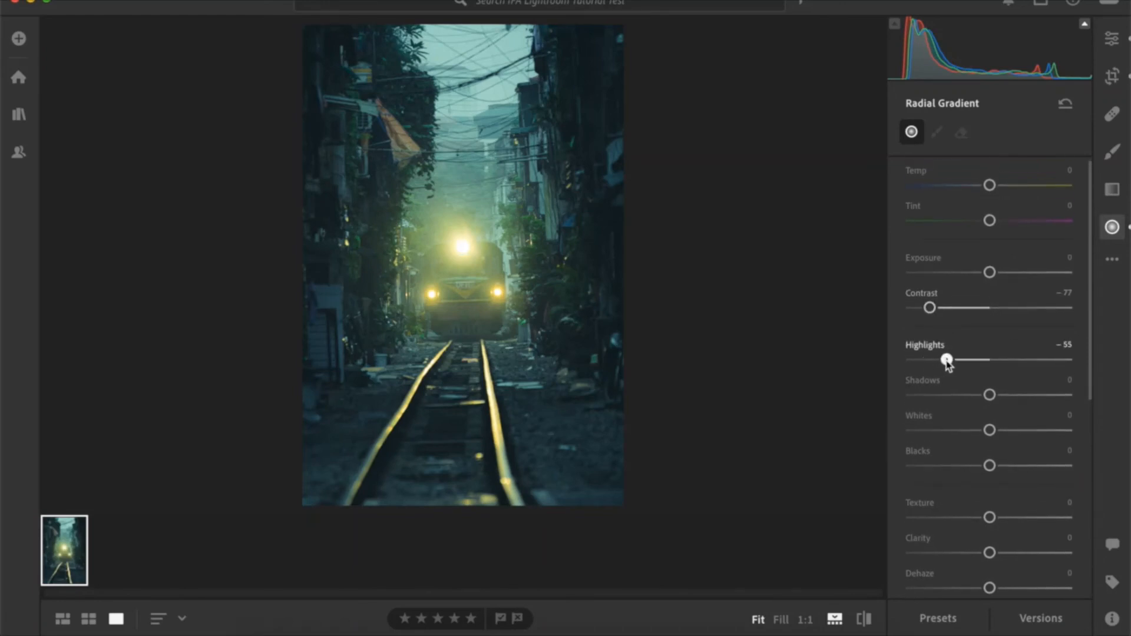
pyautogui.click(1112, 38)
pyautogui.click(1112, 227)
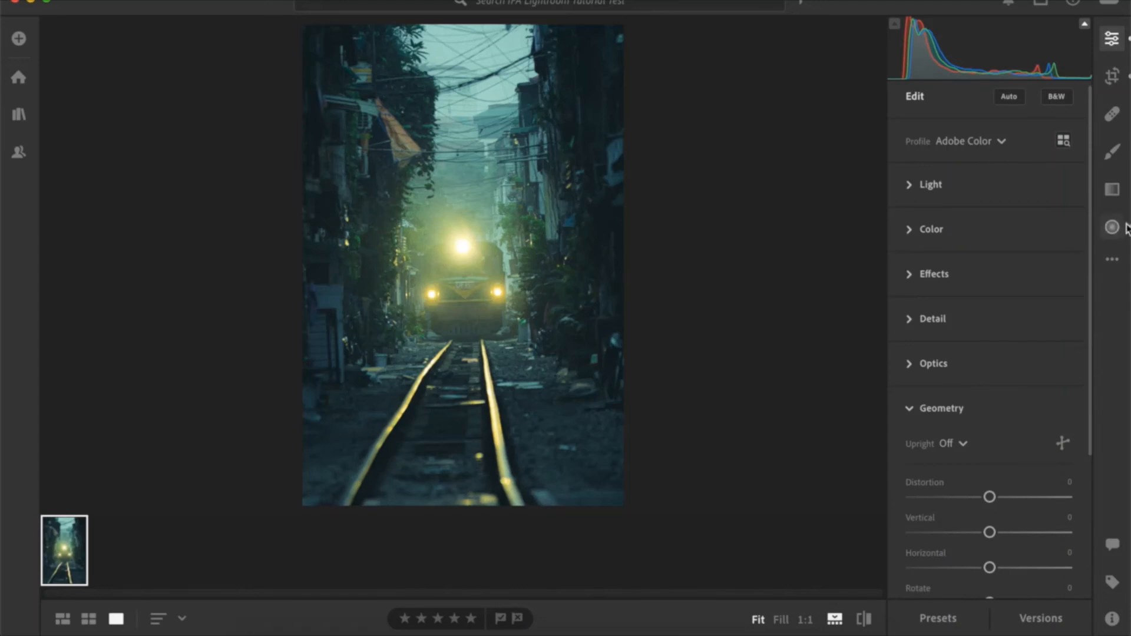
# Darken the foreground tracks with a linear gradient drawn upward from the bottom of the photo, using exposure -1.24 and contrast +21
pyautogui.click(1112, 189)
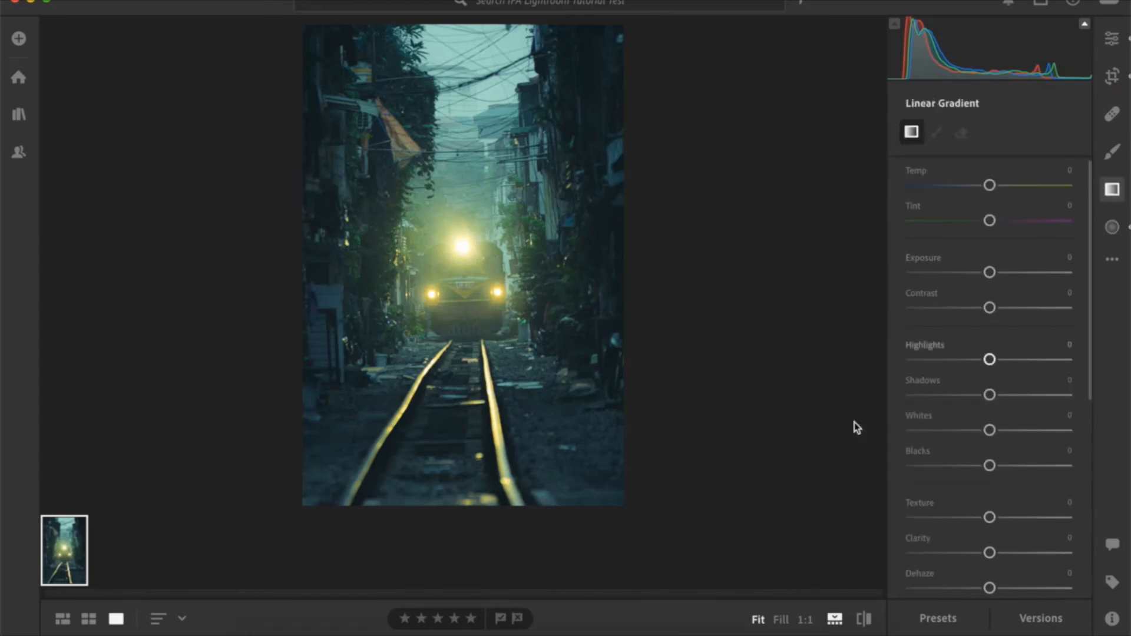
pyautogui.moveTo(356, 495); pyautogui.dragTo(370, 352)
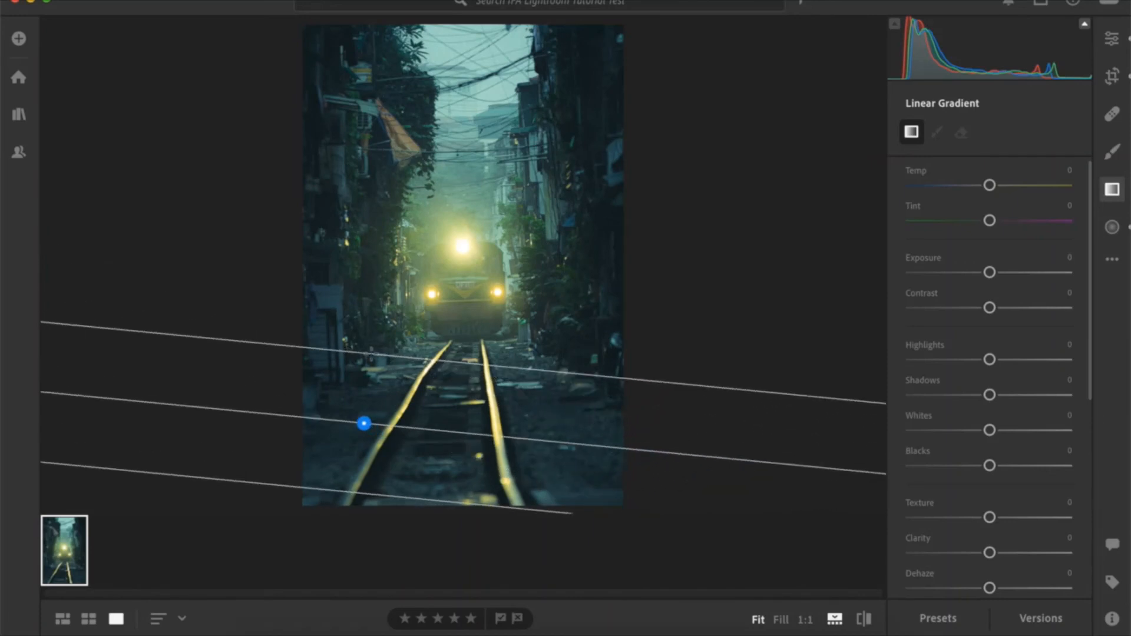
pyautogui.press('o')
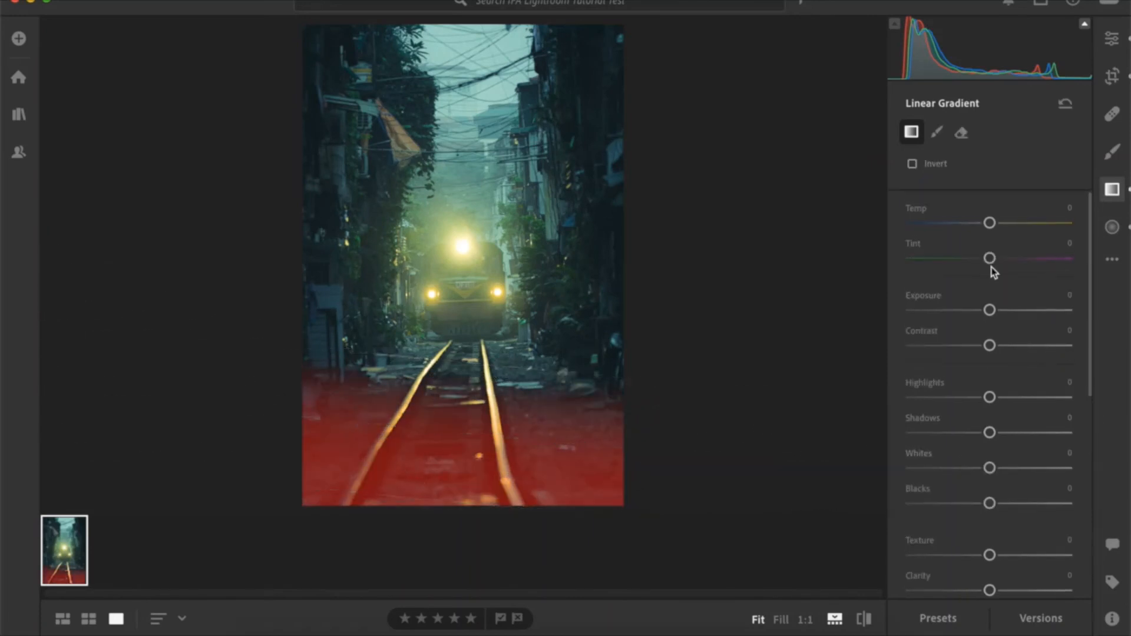
pyautogui.moveTo(990, 313); pyautogui.dragTo(952, 313)
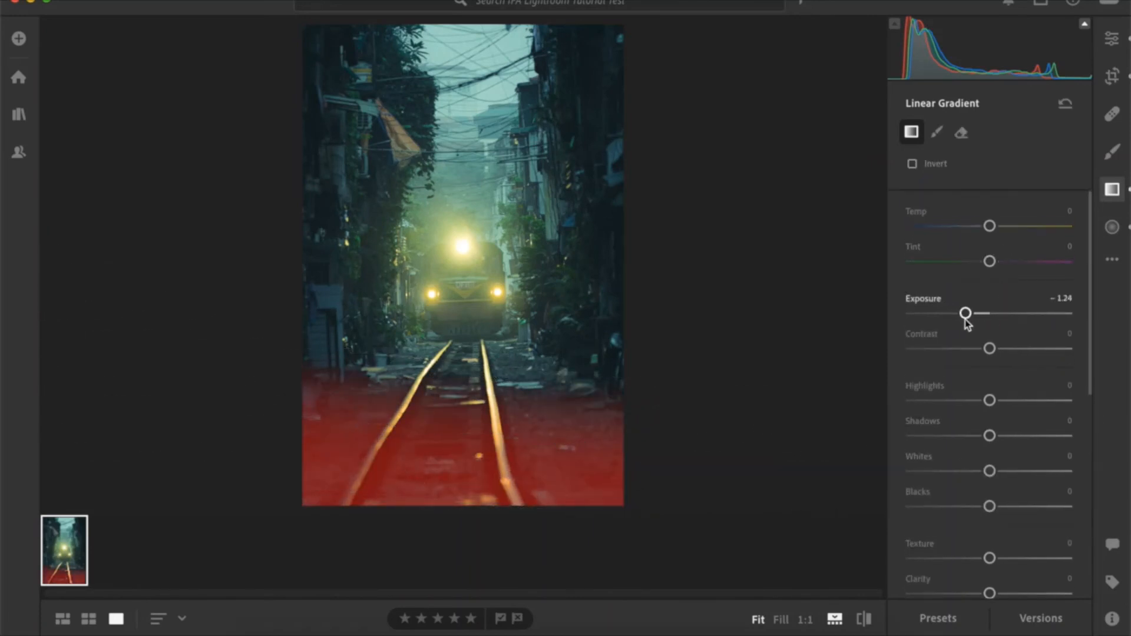
pyautogui.moveTo(990, 348); pyautogui.dragTo(1005, 348)
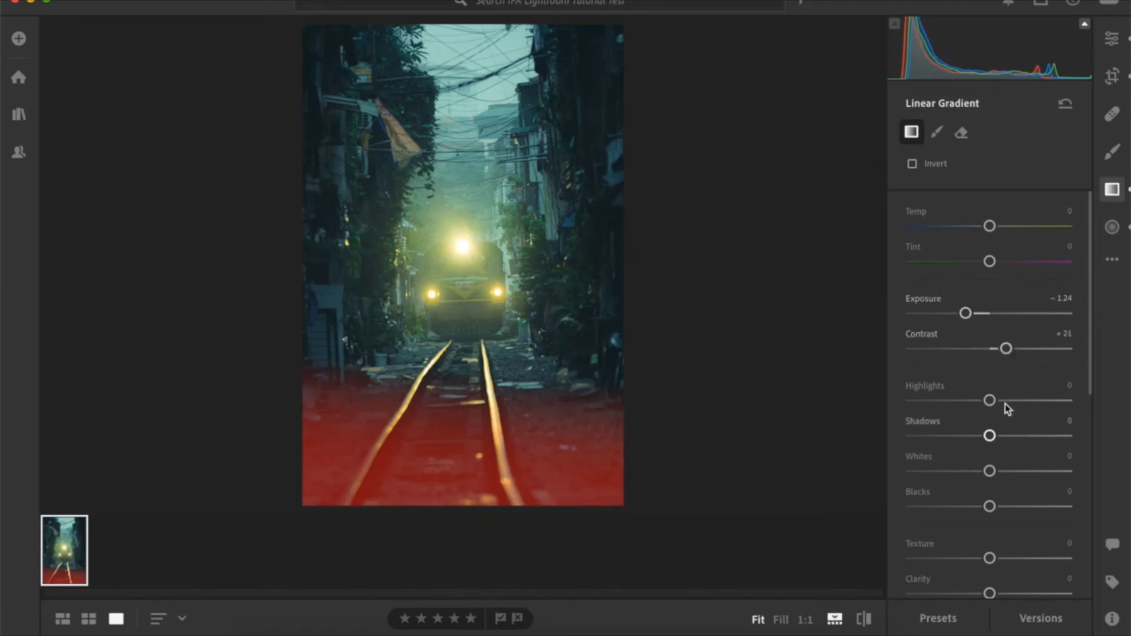
pyautogui.click(1111, 38)
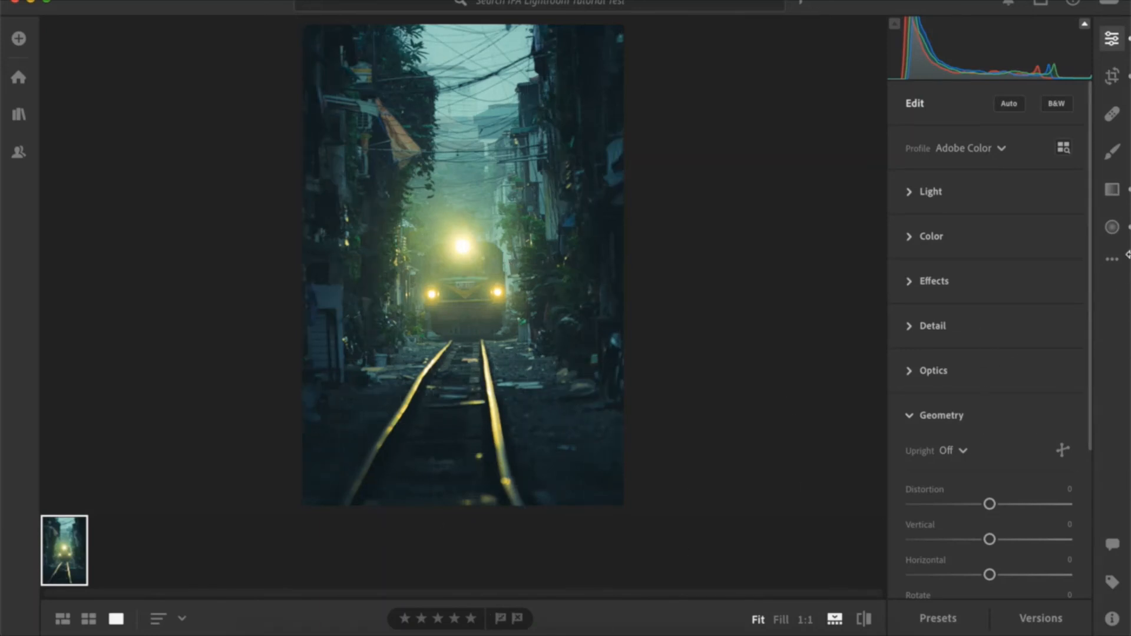
# Brush over the sky and wires at the top of the photo and raise the brushed area's exposure to +1.16
pyautogui.click(1111, 152)
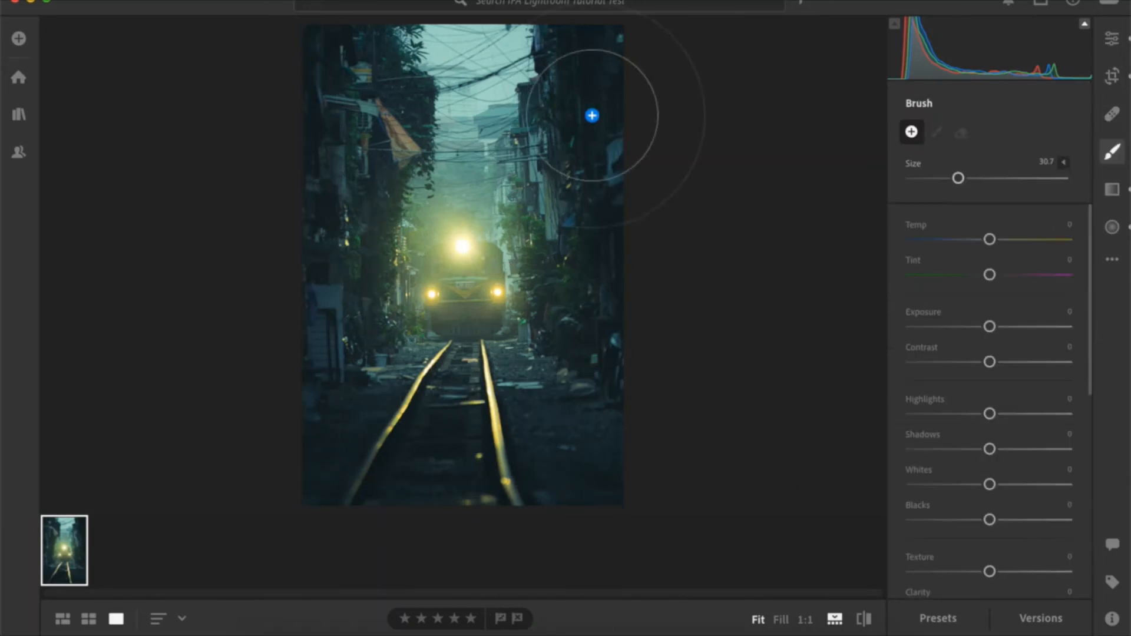
pyautogui.moveTo(447, 55)
pyautogui.mouseDown()
pyautogui.moveTo(435, 102)
pyautogui.moveTo(489, 55)
pyautogui.mouseUp()
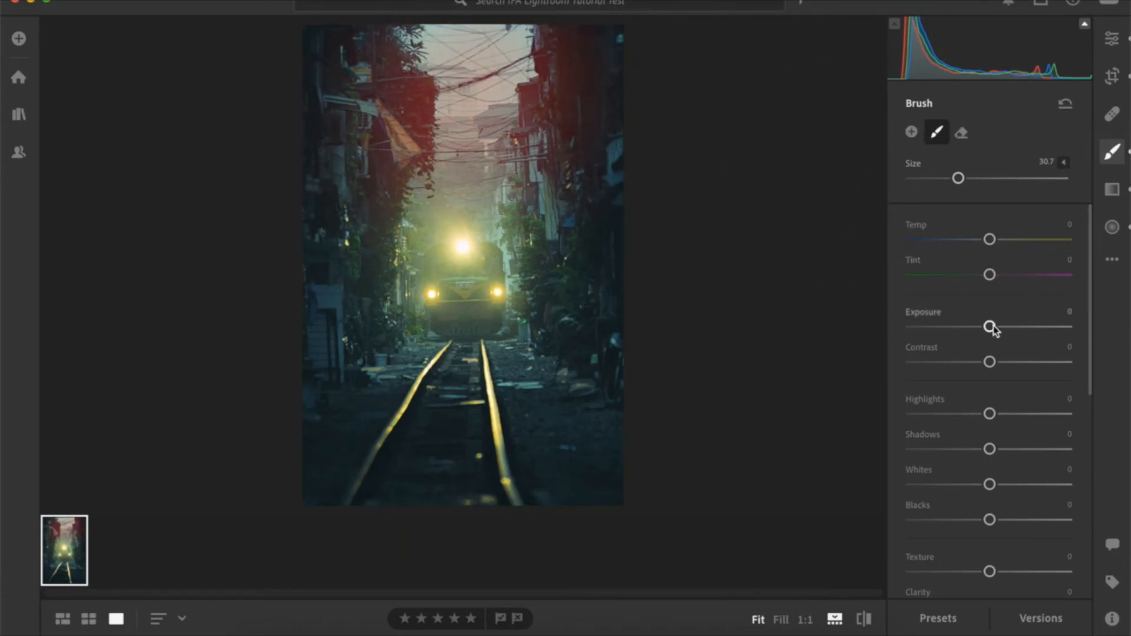
pyautogui.moveTo(990, 327); pyautogui.dragTo(1005, 327)
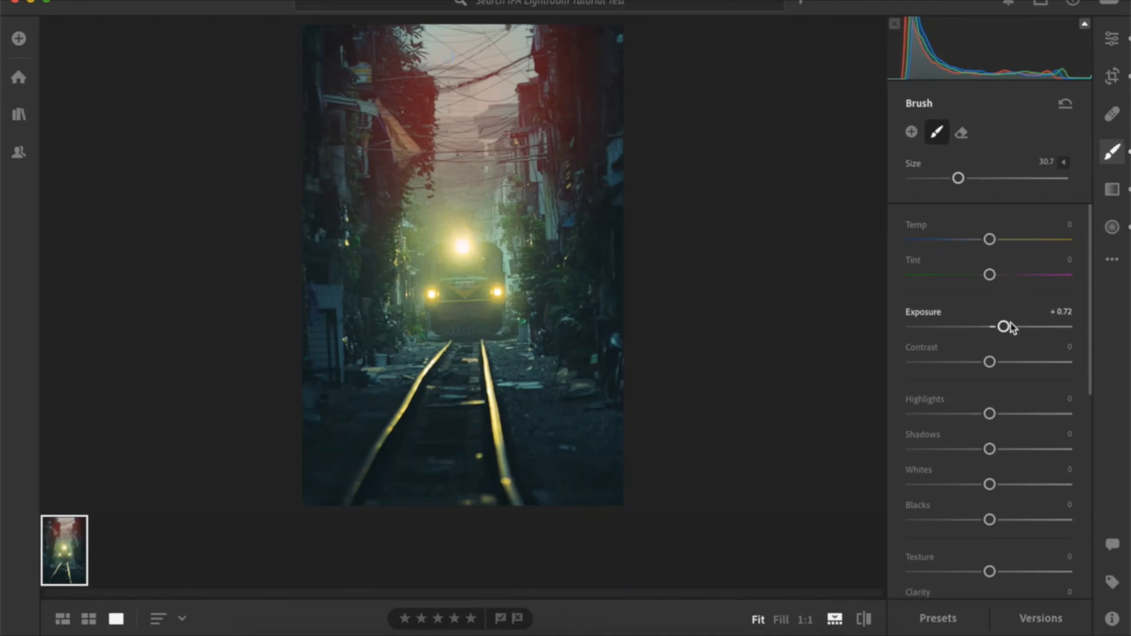
pyautogui.moveTo(1003, 326); pyautogui.dragTo(1012, 327)
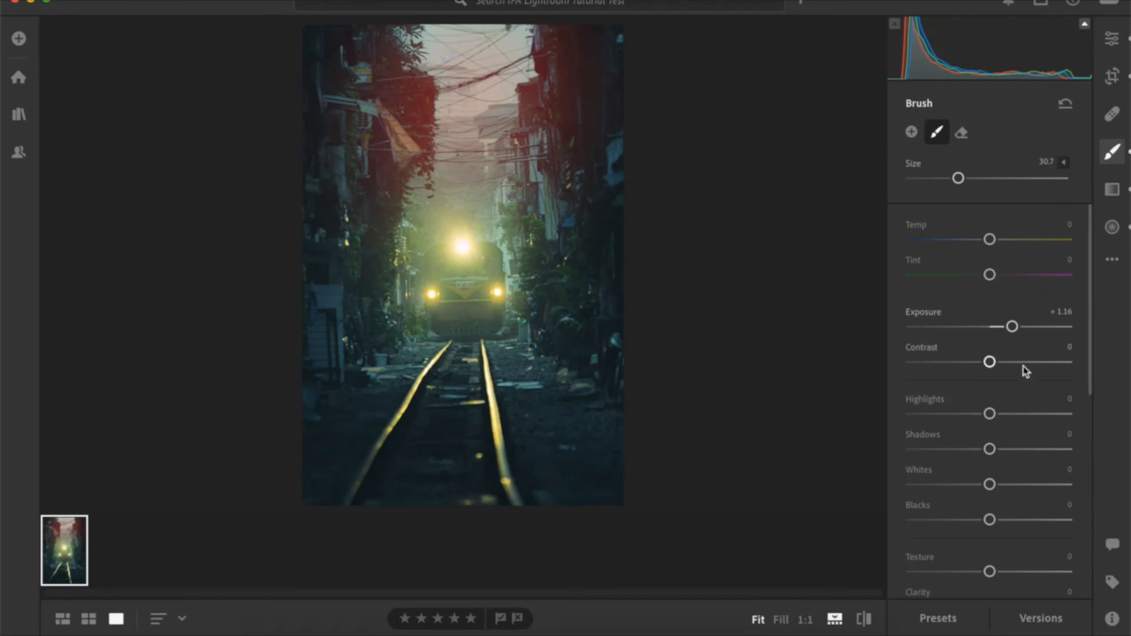
# Select the existing radial gradient over the train's upper headlight to view its mask and settings
pyautogui.moveTo(955, 176)
pyautogui.click(1112, 227)
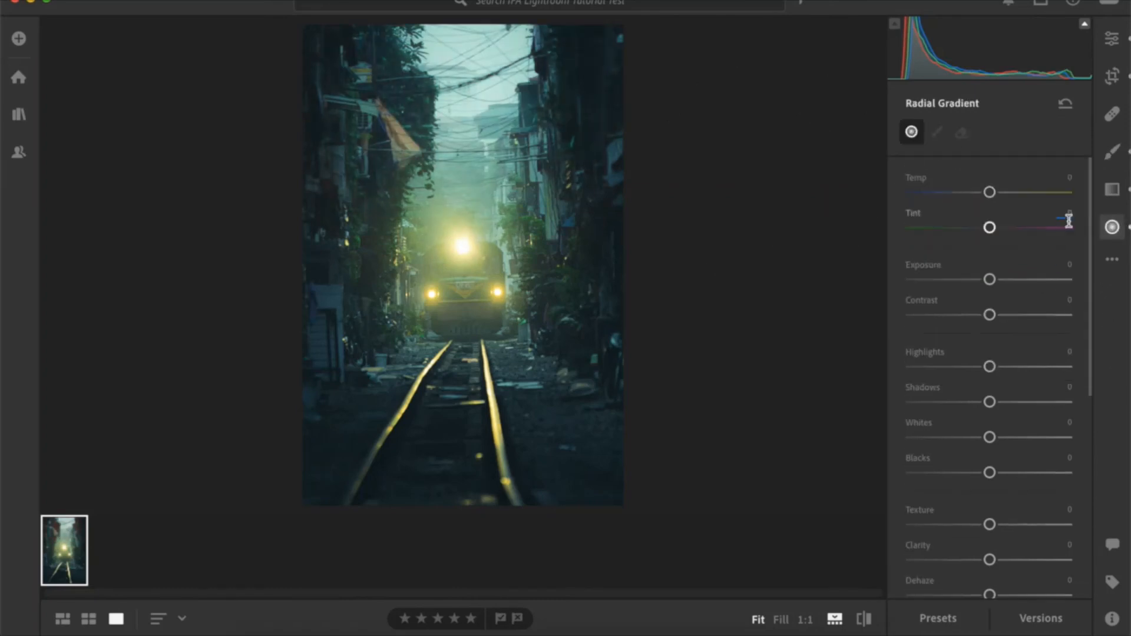
pyautogui.click(462, 250)
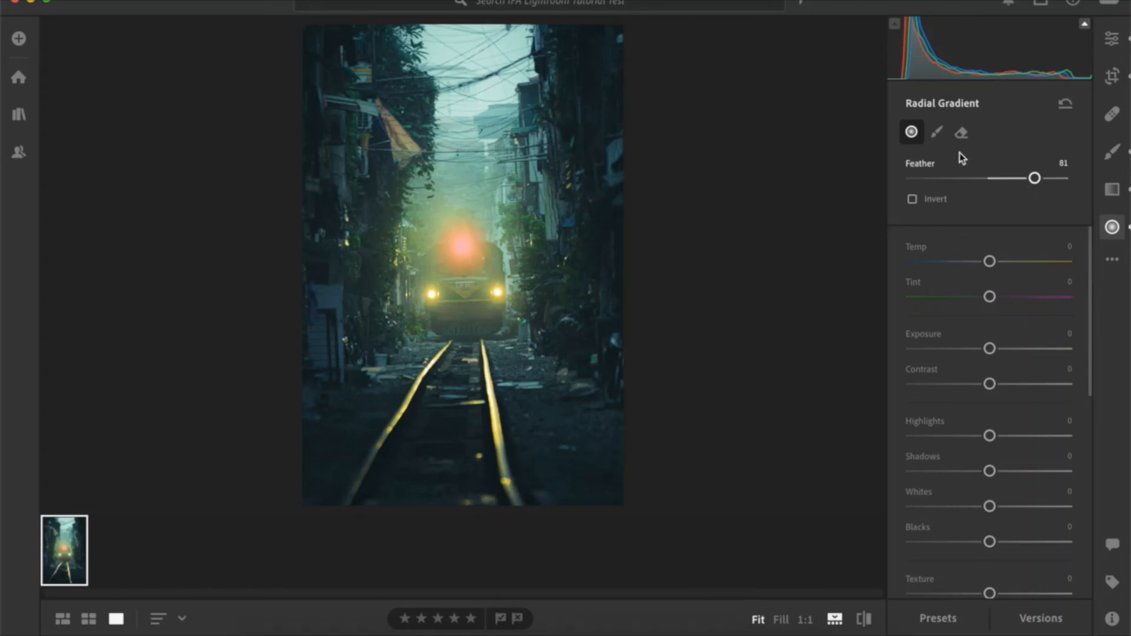
pyautogui.moveTo(484, 211)
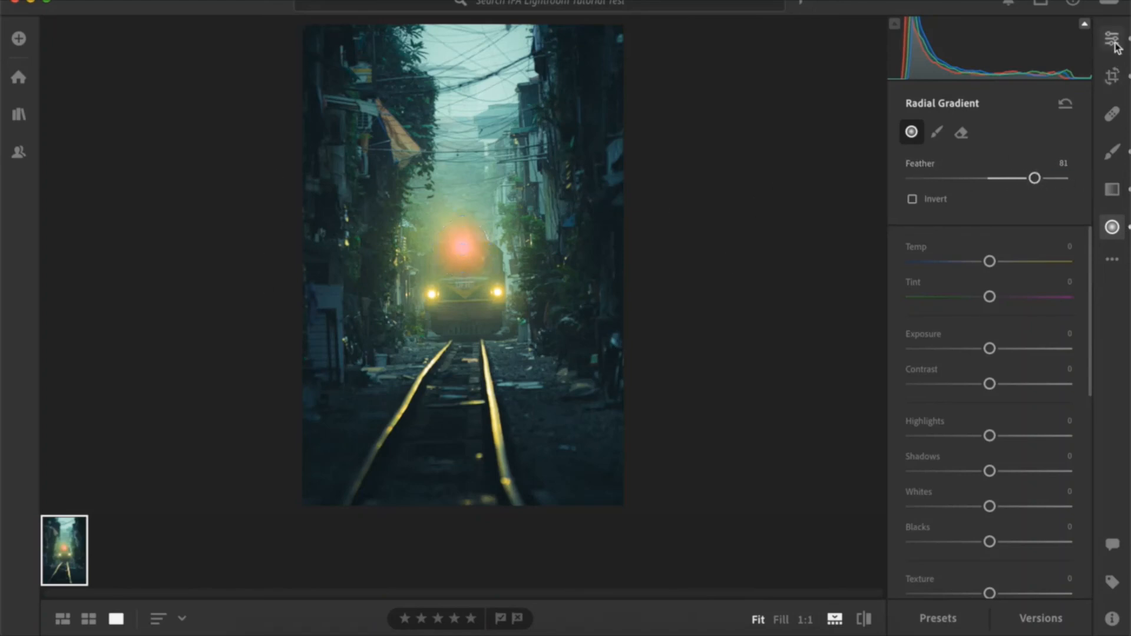
# Activate the Healing Brush and set its size to 79
pyautogui.click(1113, 114)
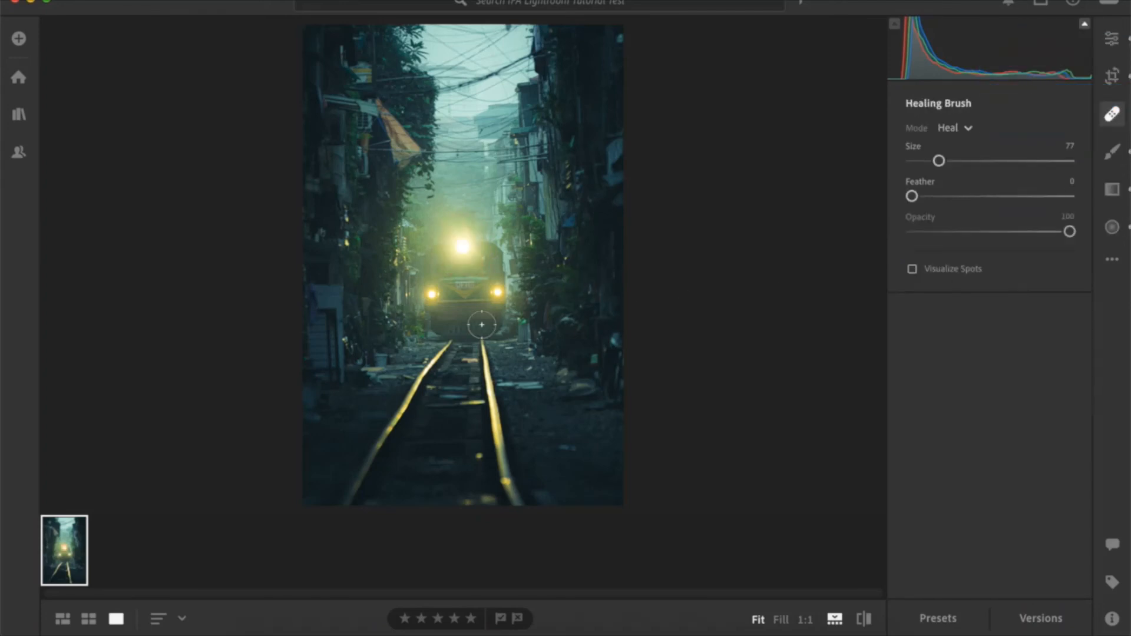
pyautogui.press('z')
pyautogui.press('z')
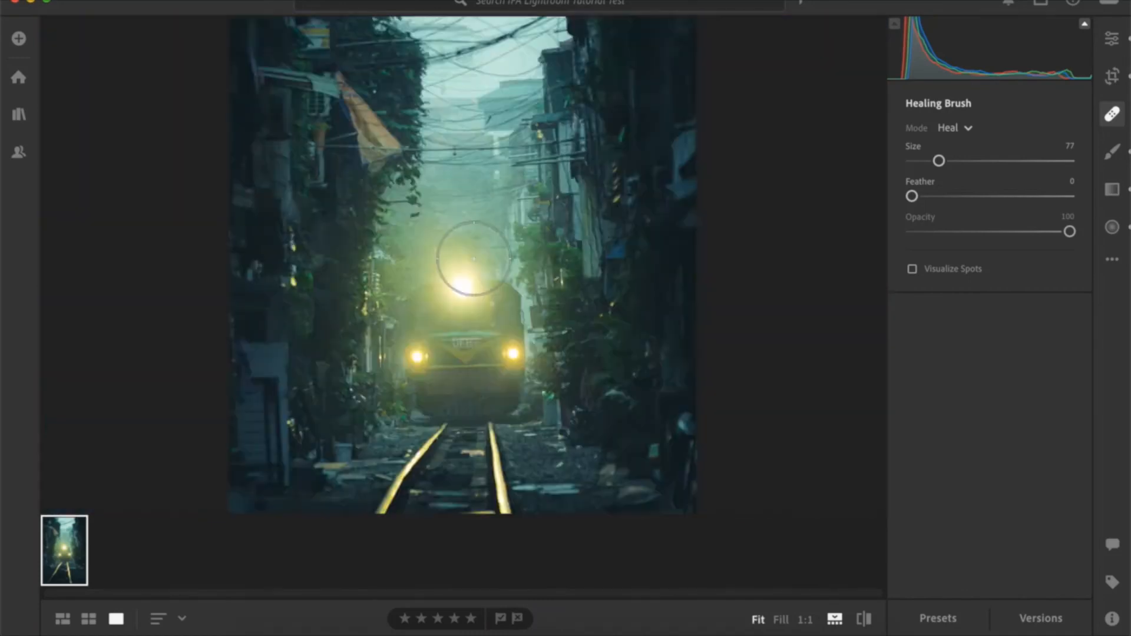
pyautogui.press('z')
pyautogui.scroll(2, 483, 328)
pyautogui.press('z')
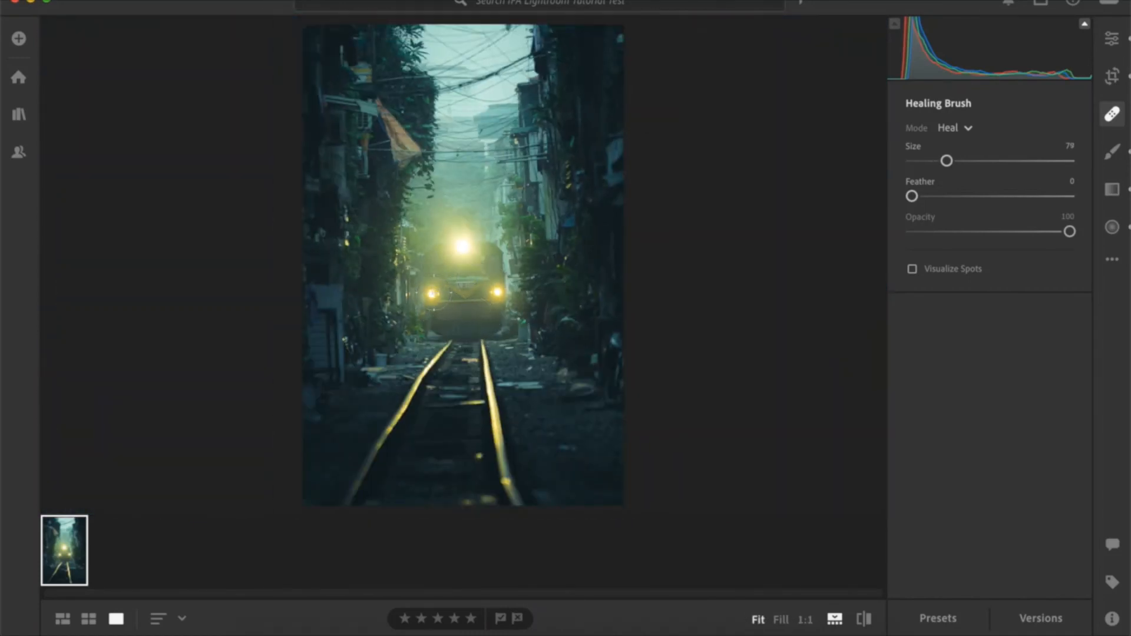
# Try Clone mode on the train's upper headlight and the haze above it, undo the clone spots, and return to Heal mode
pyautogui.click(949, 130)
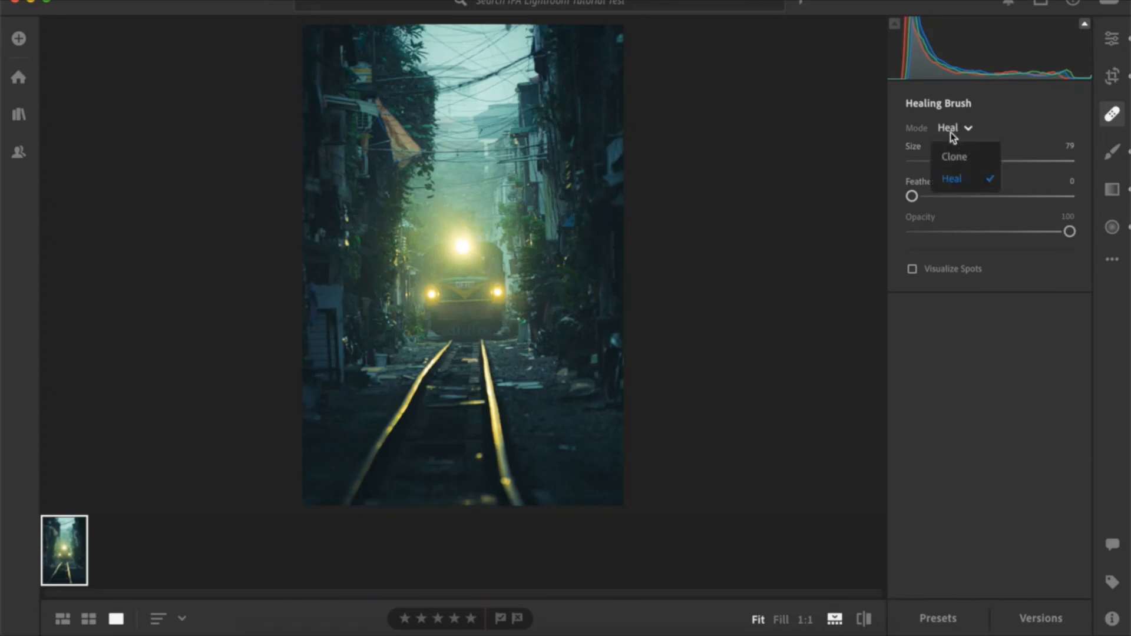
pyautogui.click(955, 158)
pyautogui.press('z')
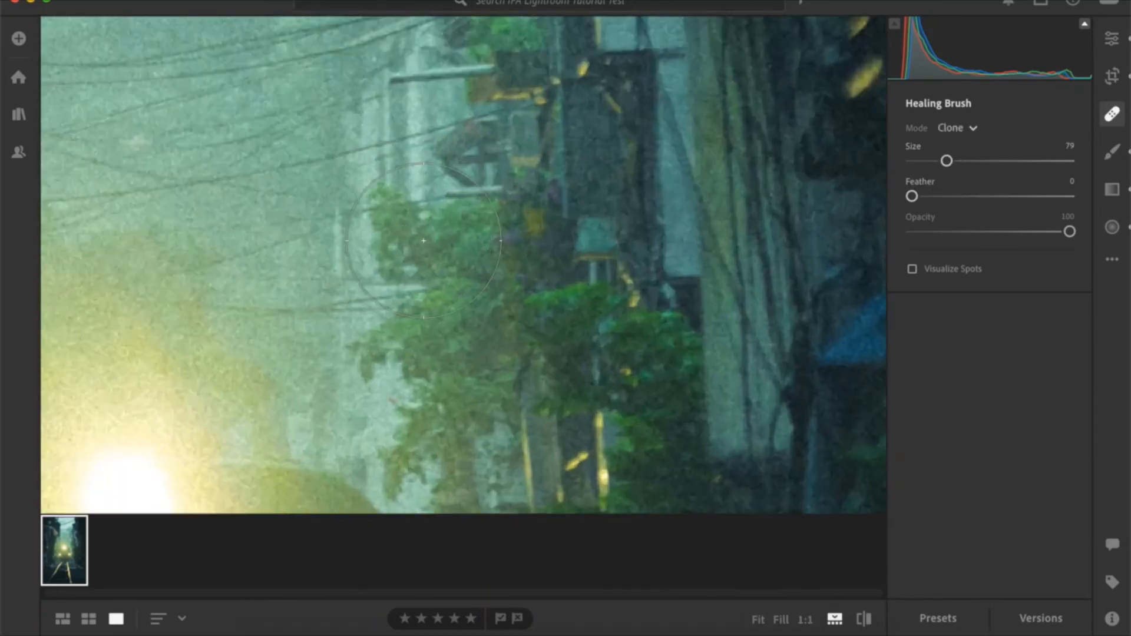
pyautogui.press('z')
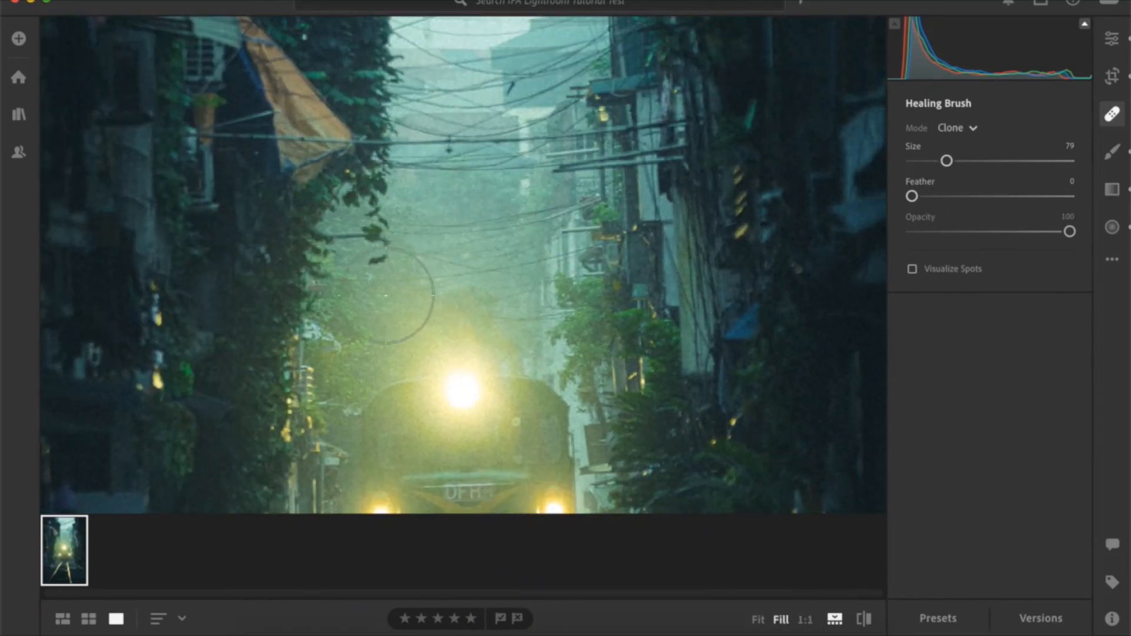
pyautogui.click(461, 397)
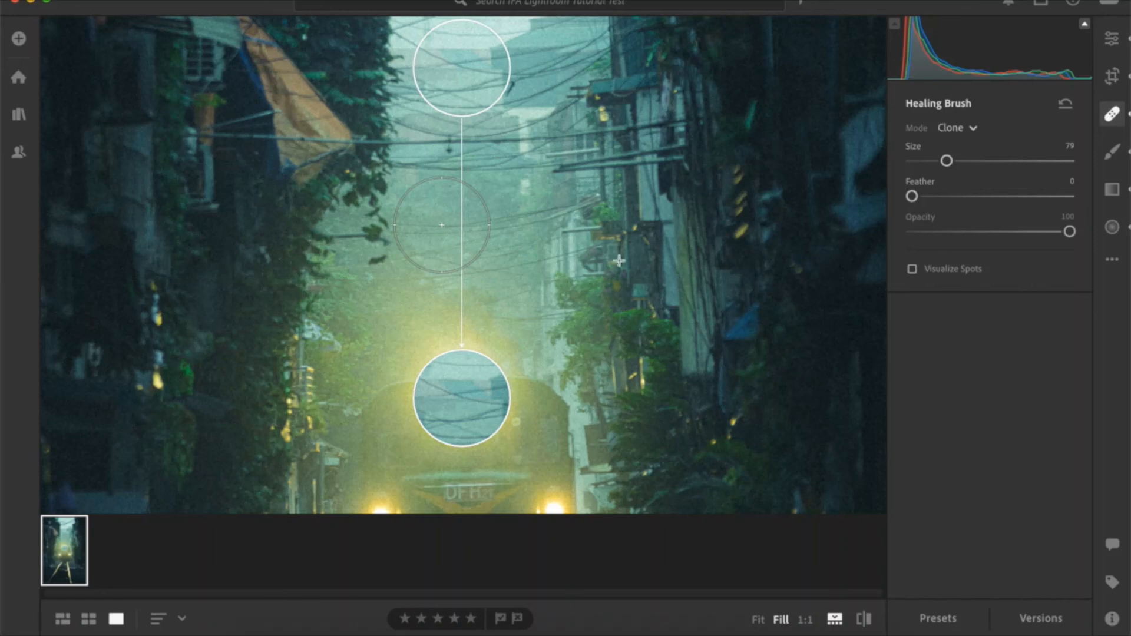
pyautogui.click(442, 225)
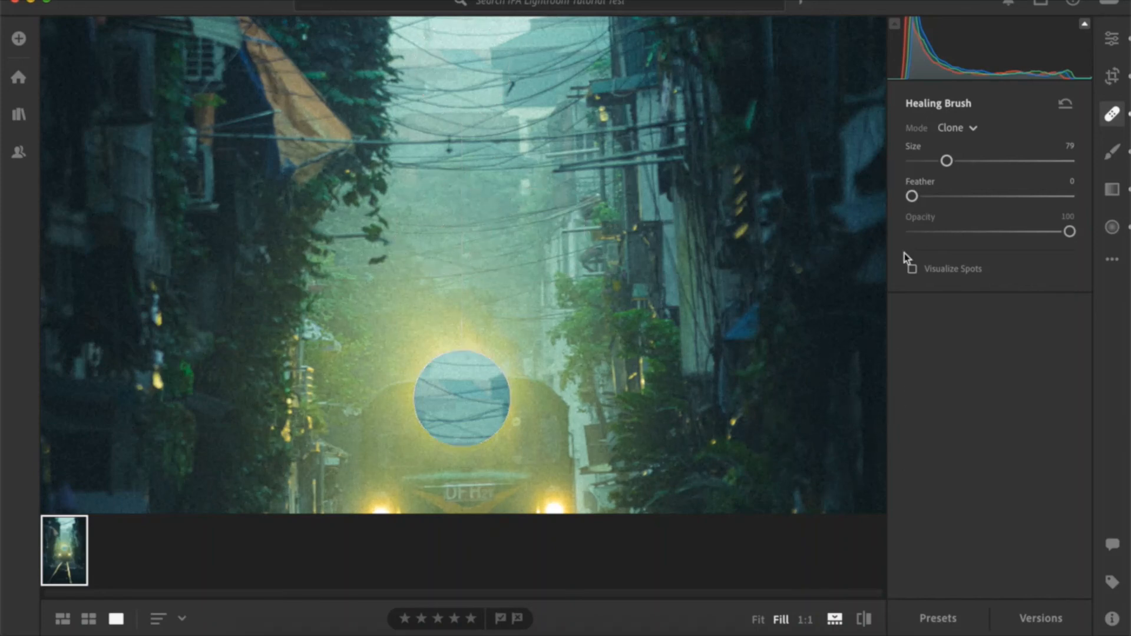
pyautogui.press('super+z')
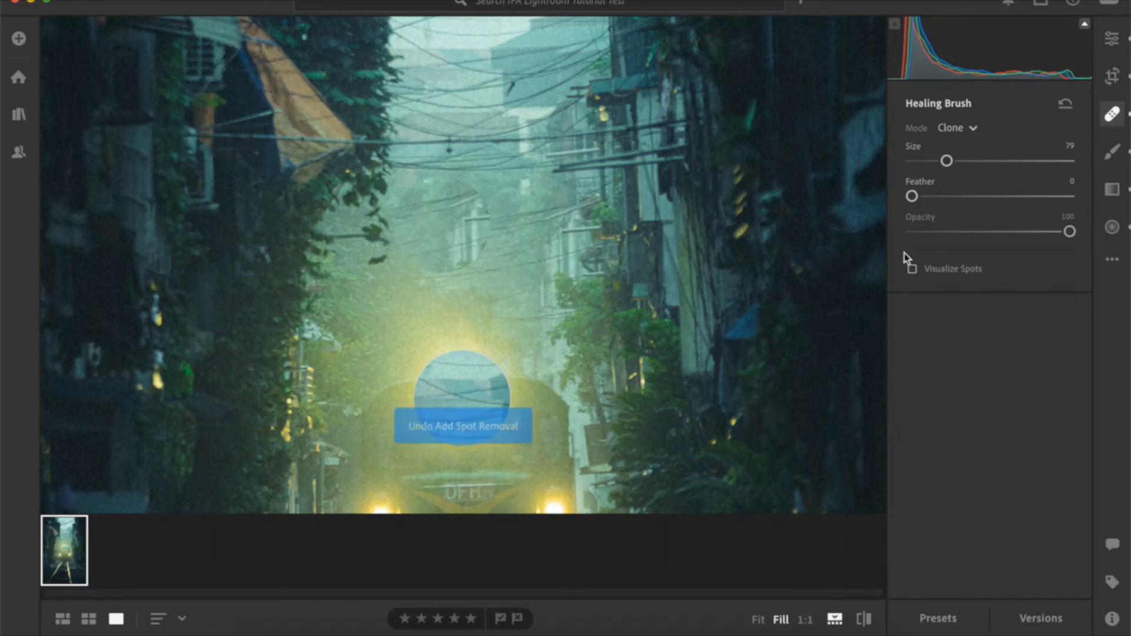
pyautogui.press('super+0')
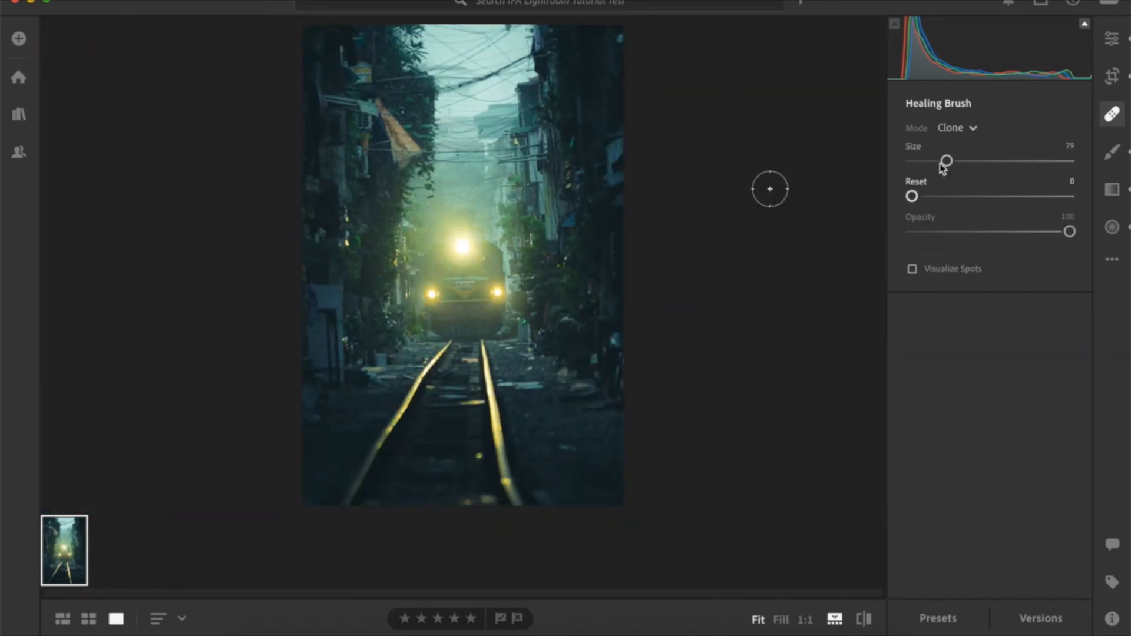
pyautogui.click(956, 128)
pyautogui.click(951, 177)
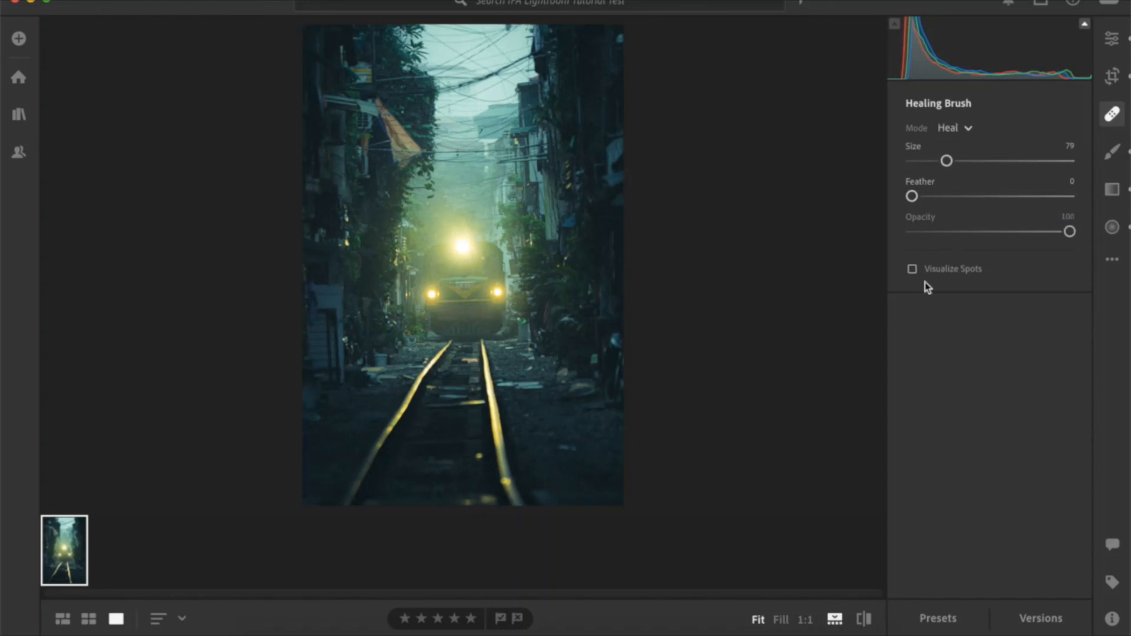
# Inspect the photo with Visualize Spots, turn it off again, and return to the edit settings
pyautogui.click(912, 270)
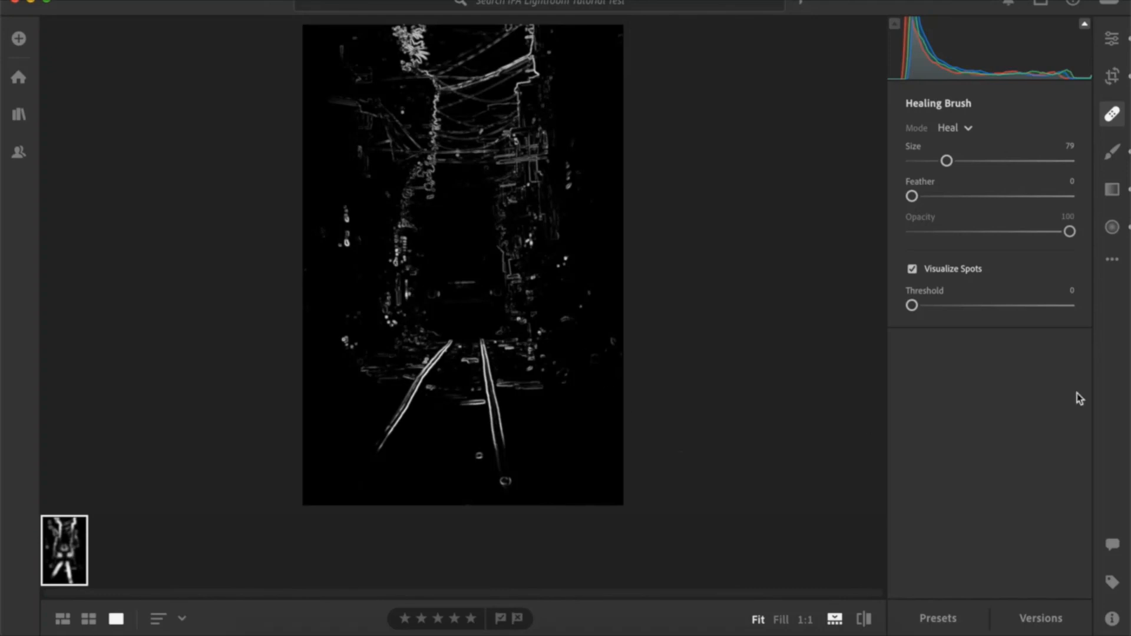
pyautogui.click(912, 271)
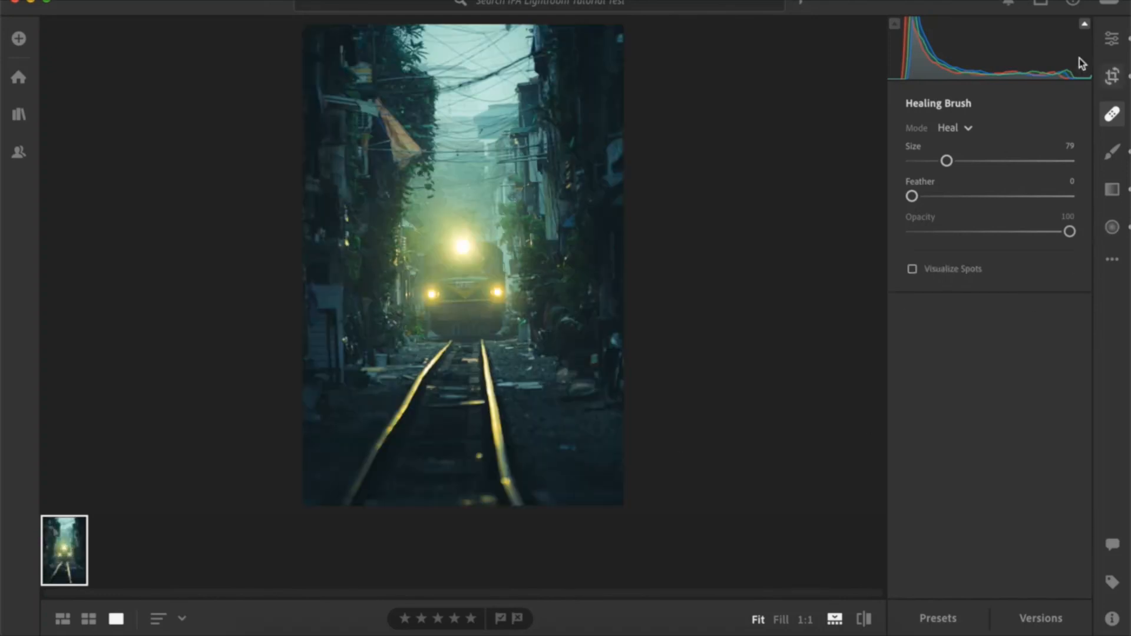
pyautogui.click(1112, 38)
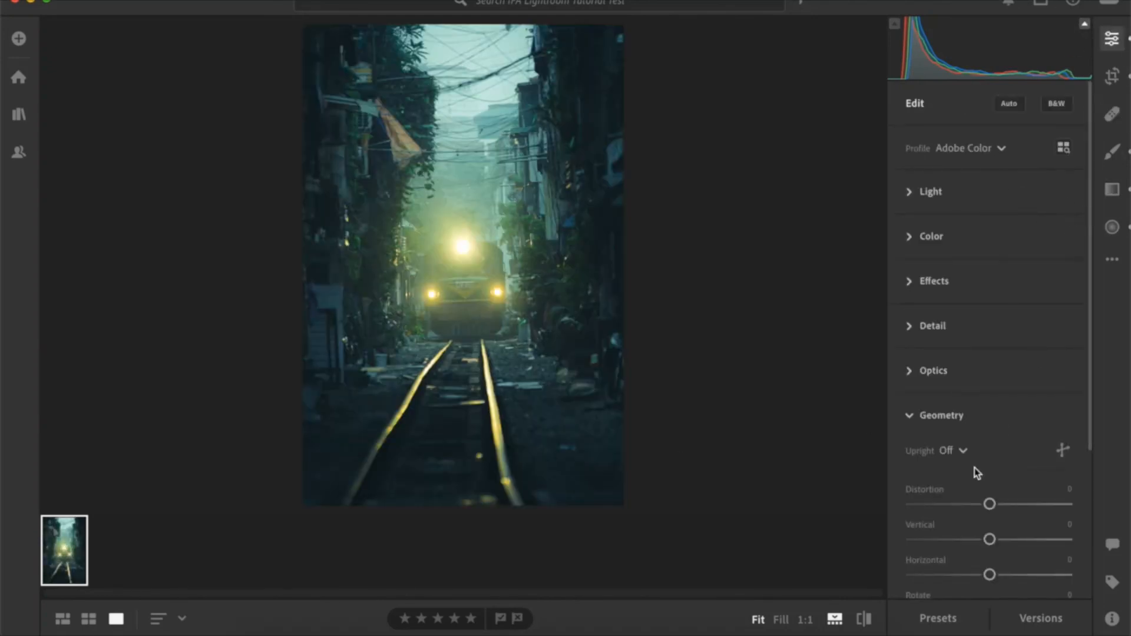
# Browse the presets, previewing Strong S Curve, rusty blade and 01 - KDK - Portra on the photo, and return to the edit settings
pyautogui.click(938, 619)
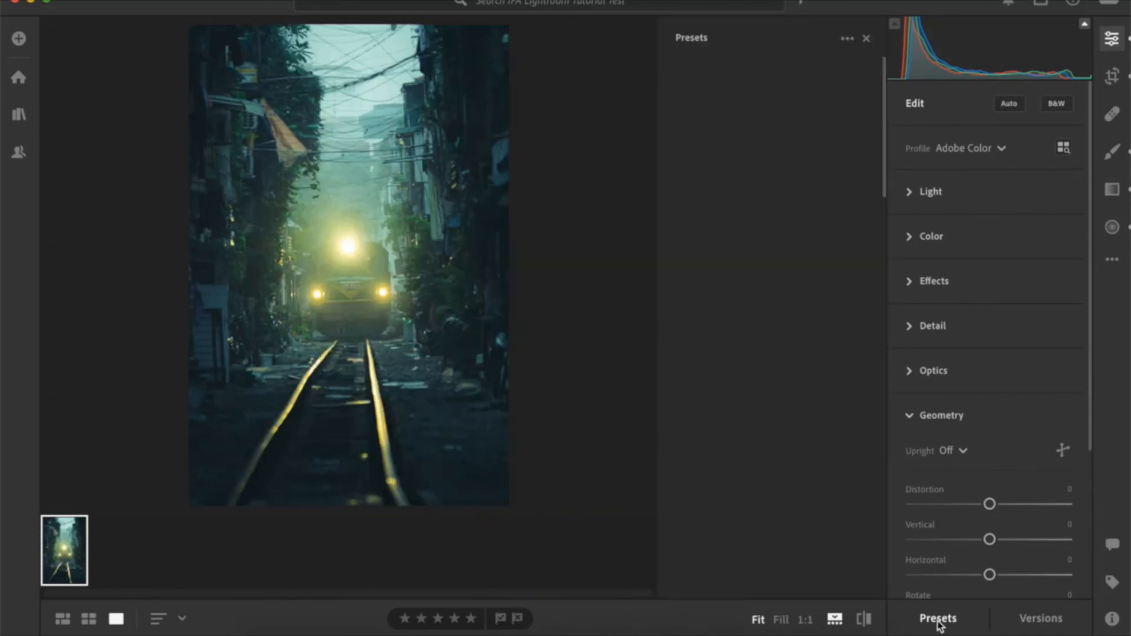
pyautogui.scroll(-10, 771, 556)
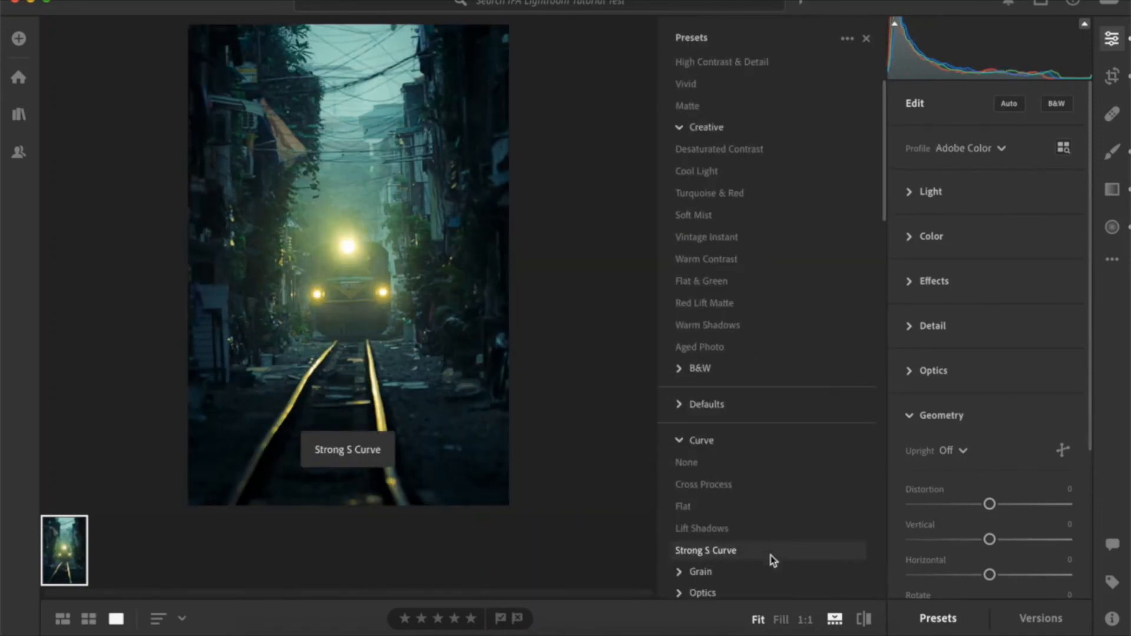
pyautogui.scroll(-5, 770, 556)
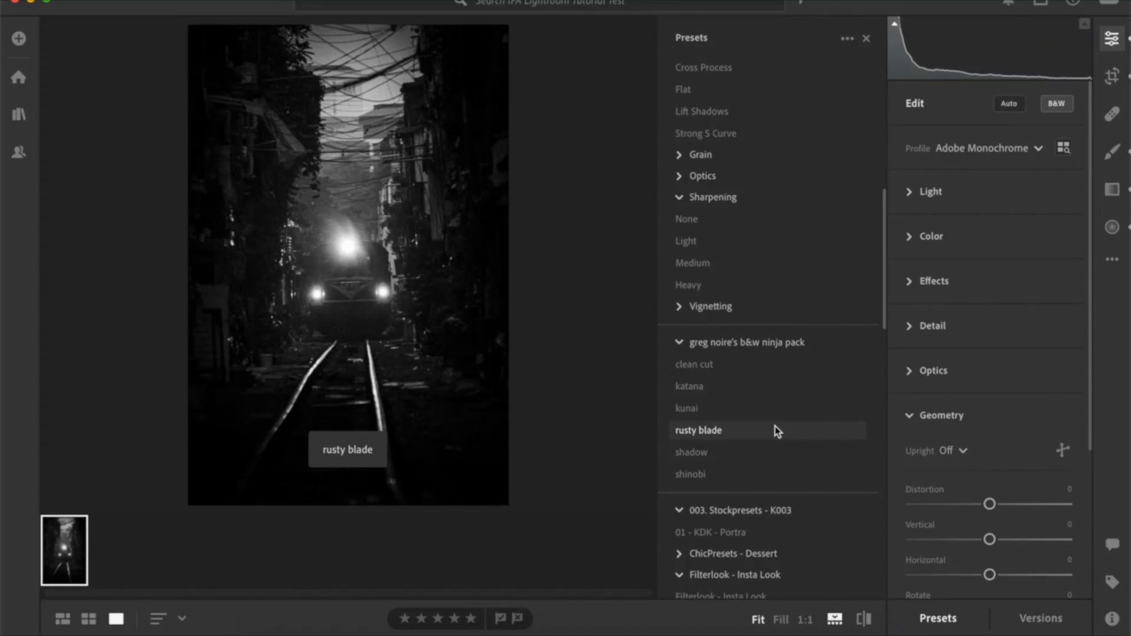
pyautogui.scroll(-3, 775, 431)
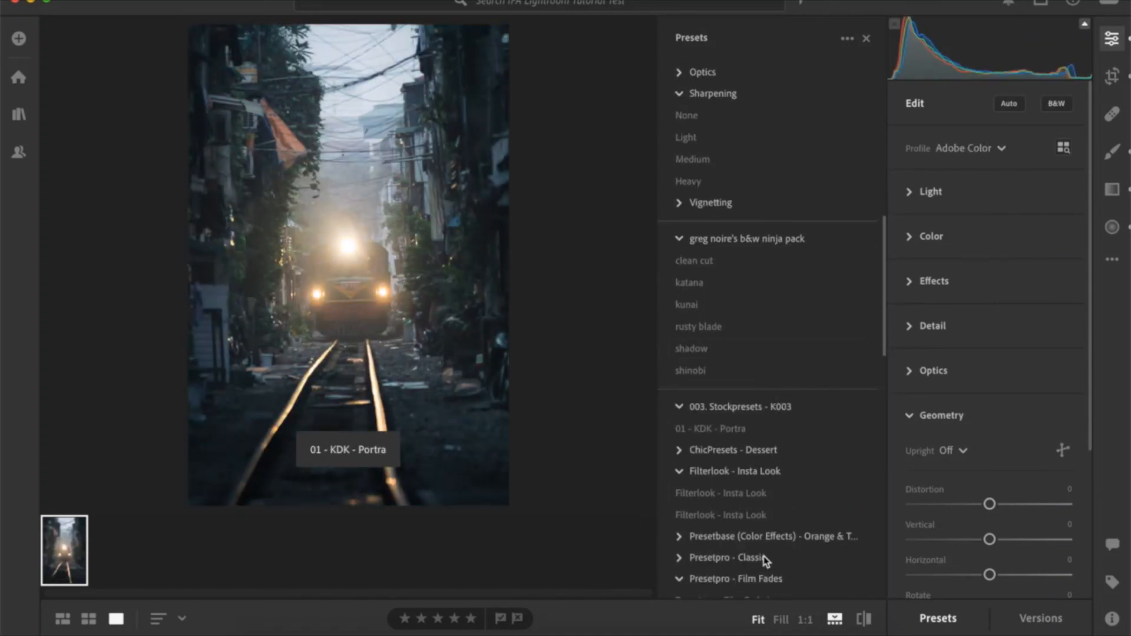
pyautogui.scroll(-1, 760, 574)
pyautogui.scroll(-3, 756, 581)
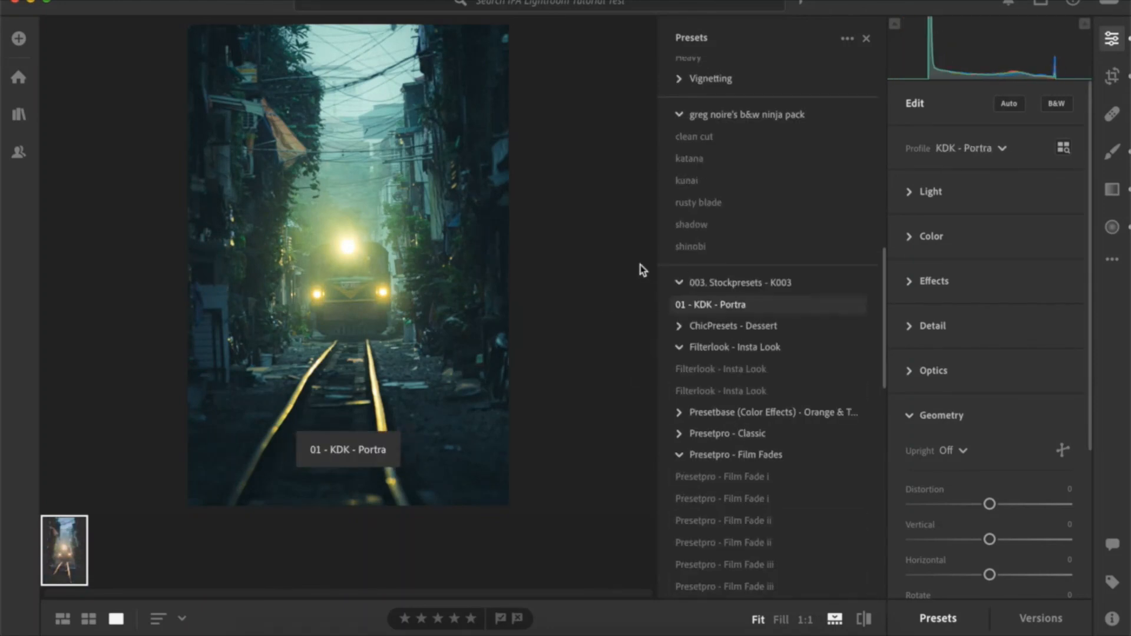
pyautogui.click(1111, 53)
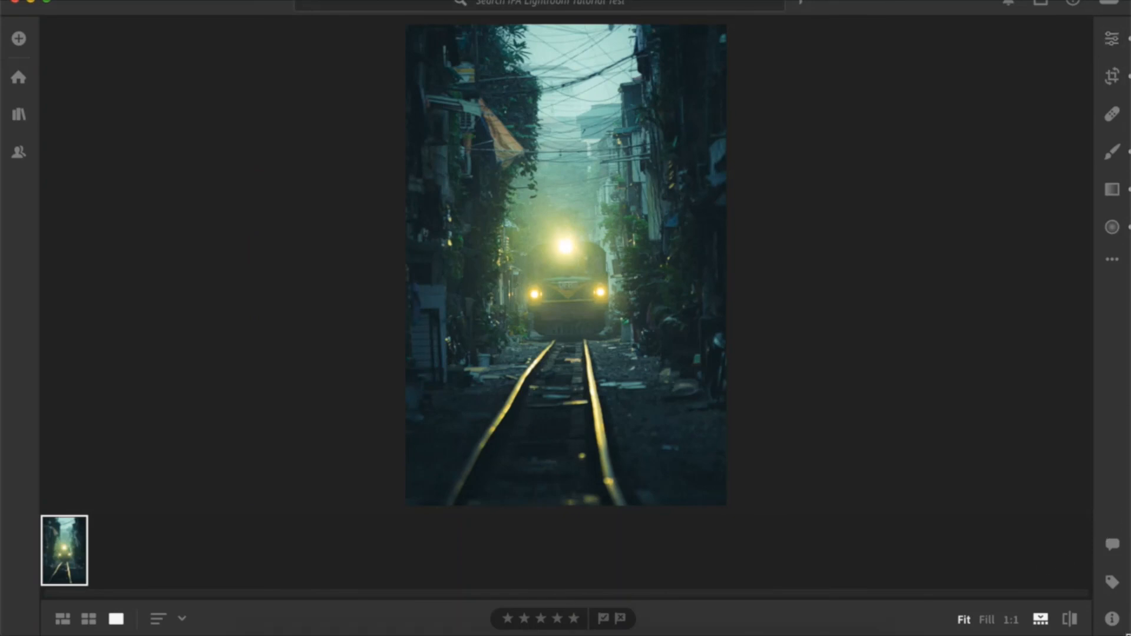
pyautogui.click(1115, 41)
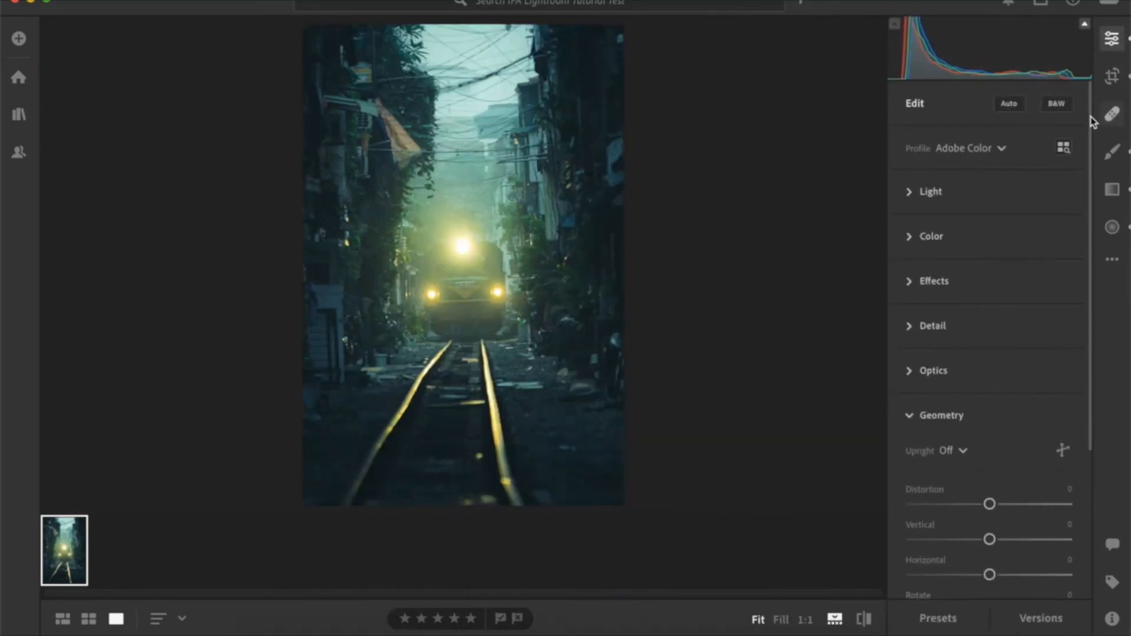